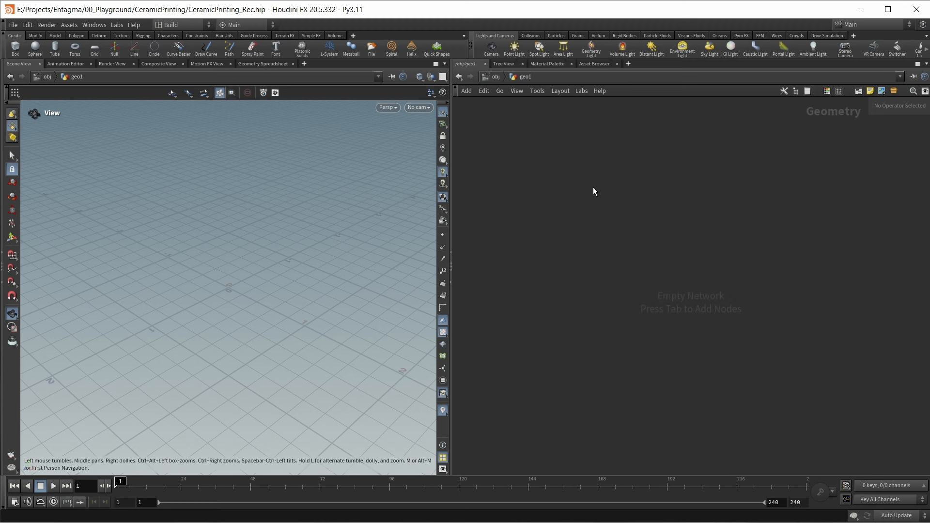
# - Add a Pig Head test geometry node to the empty network and set its difficulty to Easy
pyautogui.press('Tab')
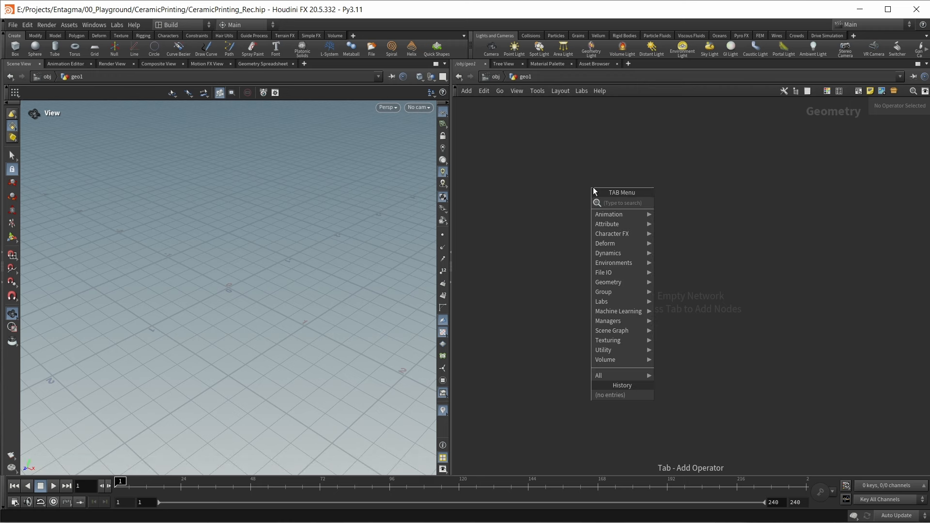
pyautogui.write('pig')
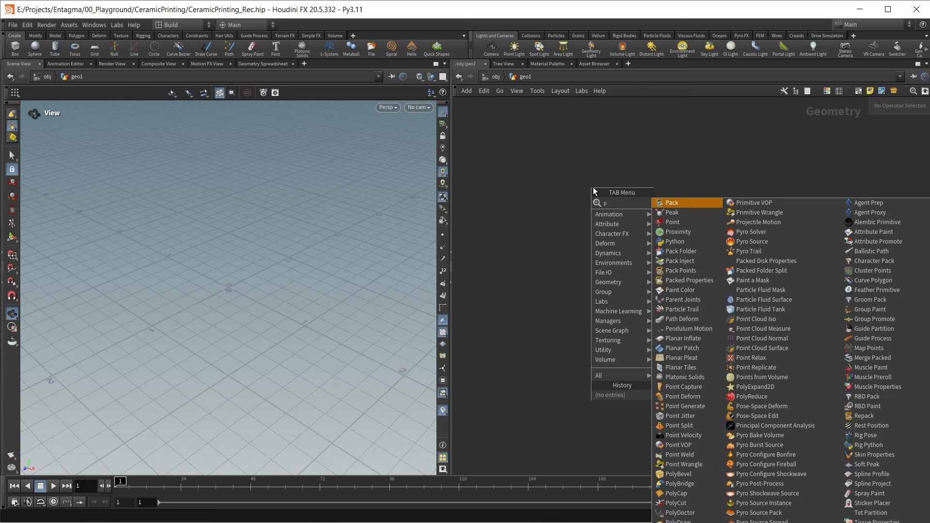
pyautogui.press('Return')
pyautogui.press('Return')
pyautogui.moveTo(629, 258); pyautogui.dragTo(581, 260, button='middle')
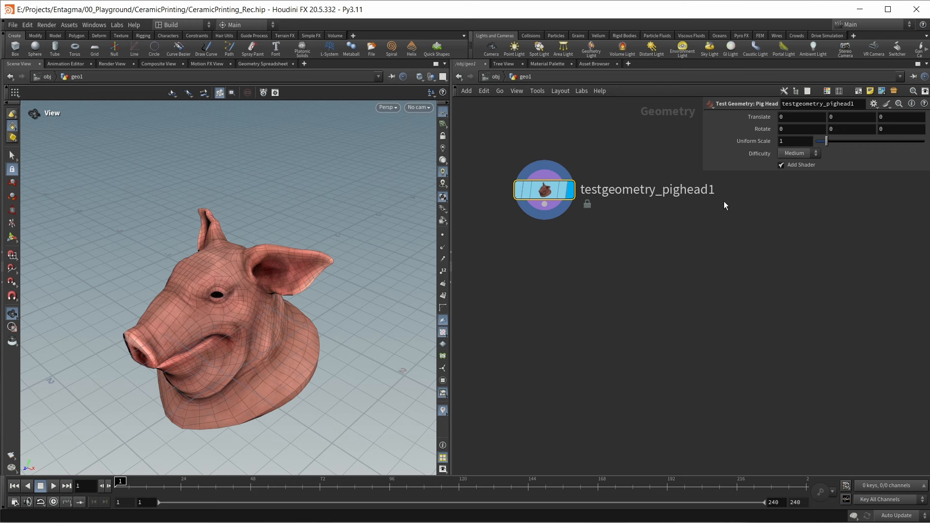
pyautogui.click(800, 154)
pyautogui.click(801, 162)
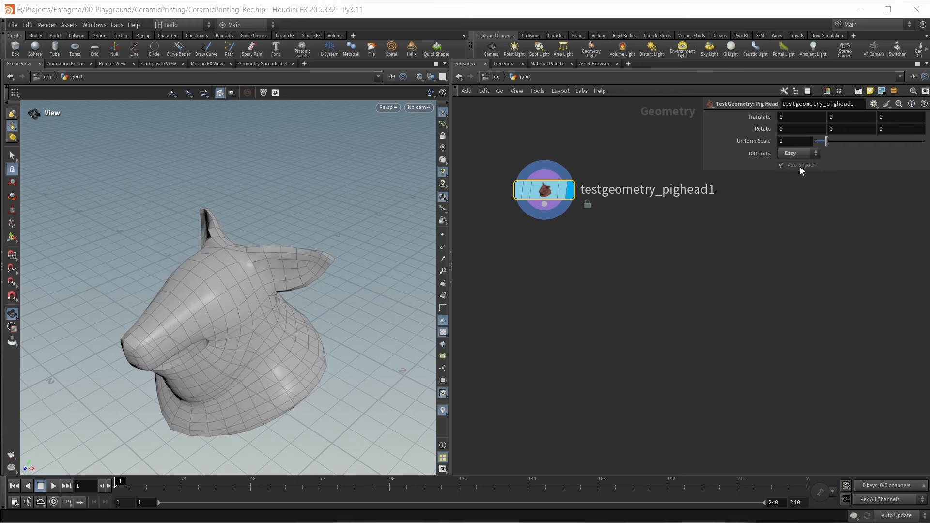
# - Add a Transform node below the pig head node, connected to its output
pyautogui.press('Tab')
pyautogui.write('transform')
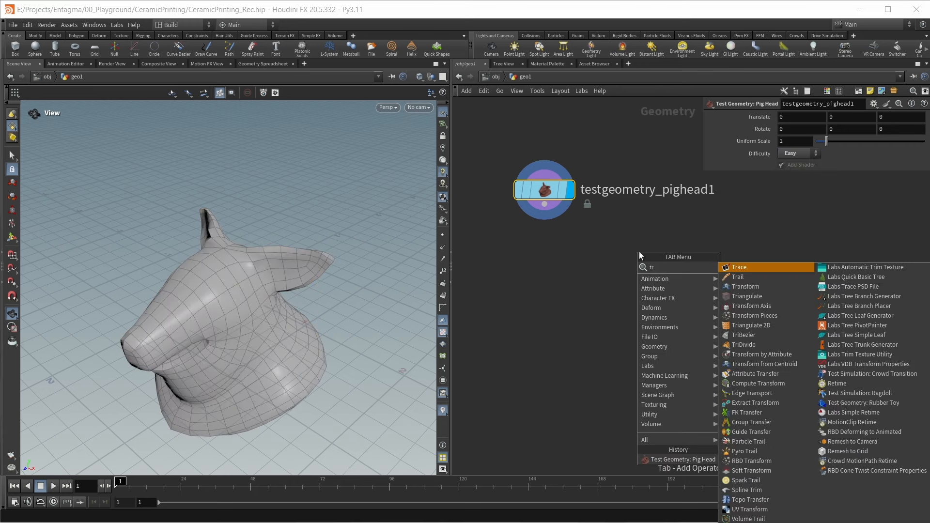
pyautogui.press('Down')
pyautogui.press('Down')
pyautogui.press('Return')
pyautogui.click(640, 255)
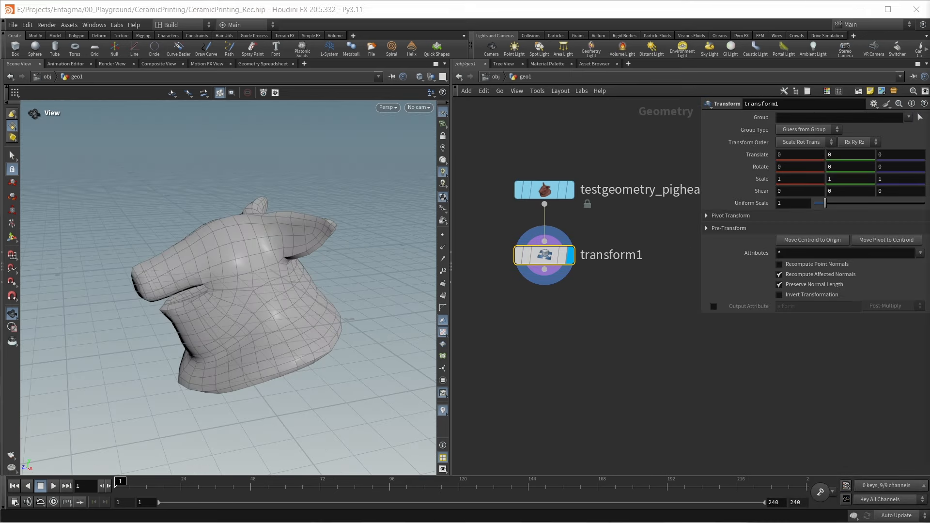
# - Set the Transform node's X rotation to -20 and its Y translation to 0.7
pyautogui.click(783, 168)
pyautogui.write('-20')
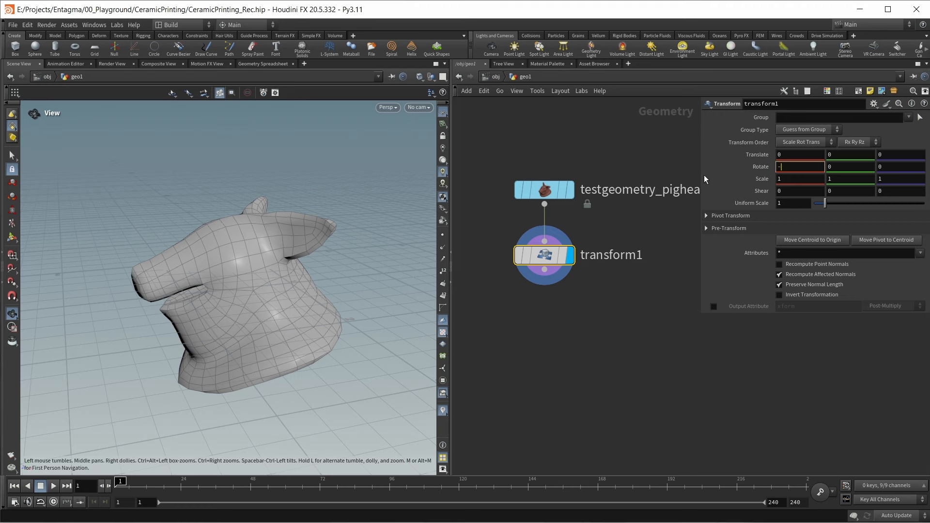
pyautogui.press('Return')
pyautogui.click(844, 156)
pyautogui.write('0.7')
pyautogui.press('Return')
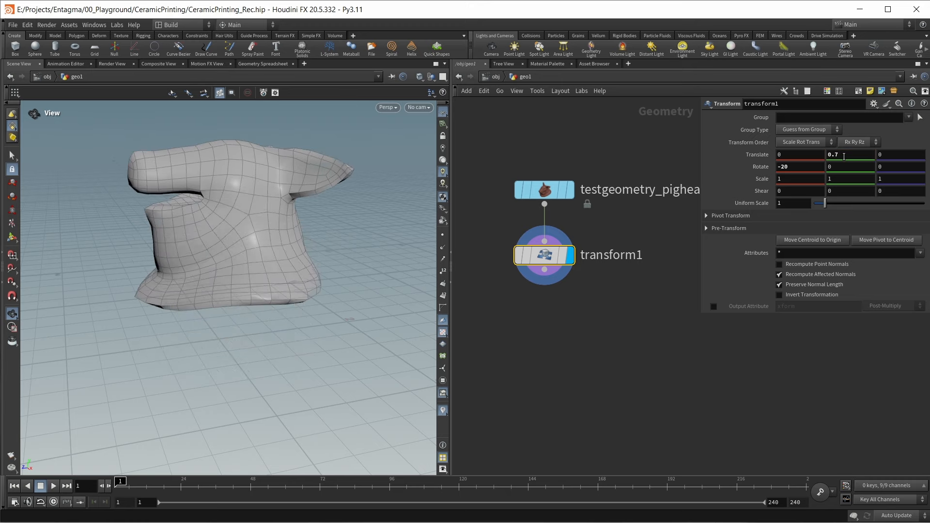
# - Add a Subdivide node after the Transform node and set its depth to 2
pyautogui.press('Tab')
pyautogui.write('resample')
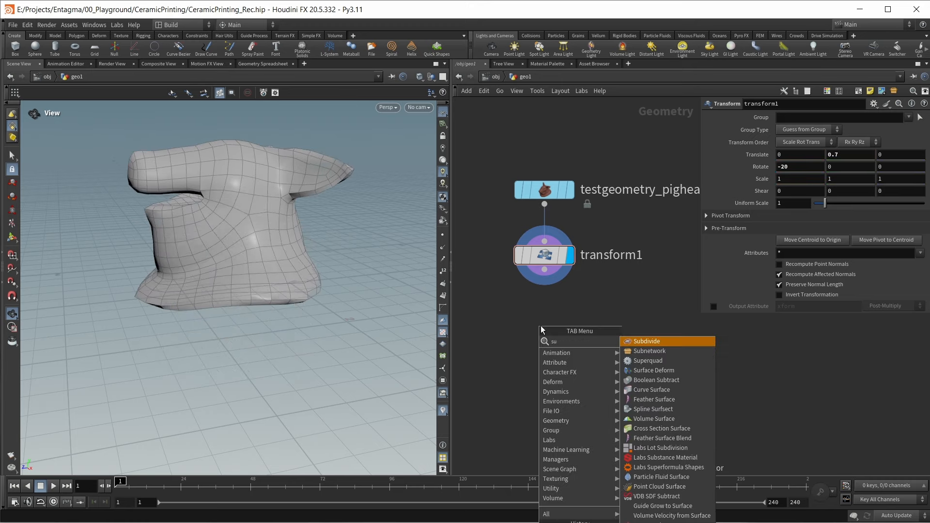
pyautogui.press('Return')
pyautogui.click(541, 325)
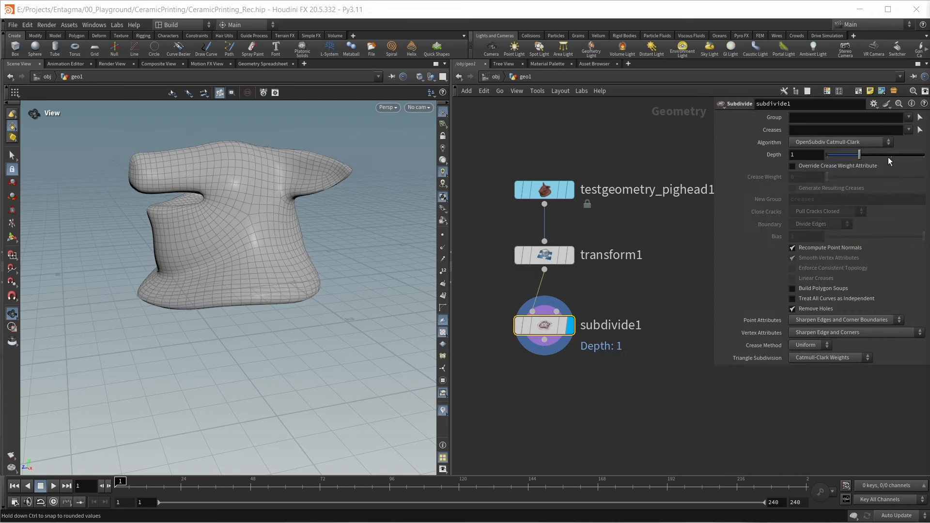
pyautogui.moveTo(888, 157); pyautogui.dragTo(890, 156)
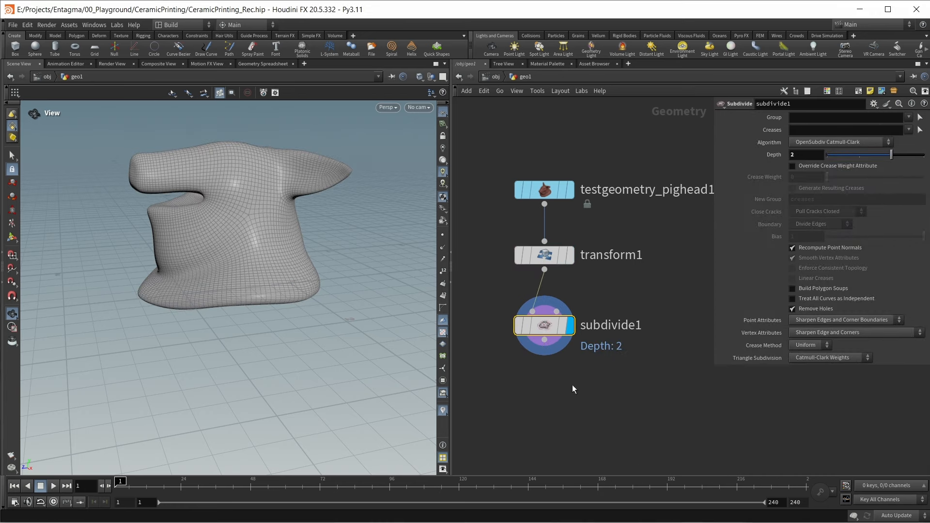
pyautogui.moveTo(250, 292); pyautogui.dragTo(239, 278)
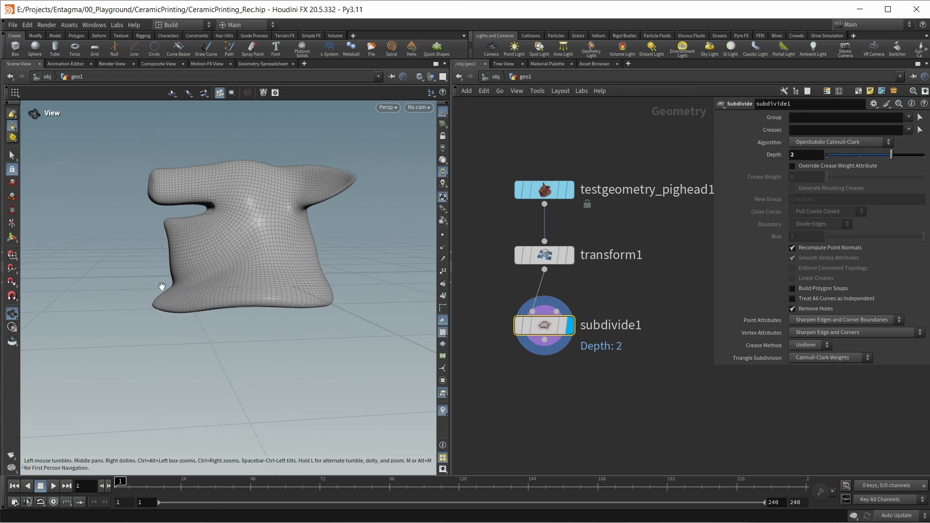
# - Add a Clip node below the Subdivide node
pyautogui.click(550, 401)
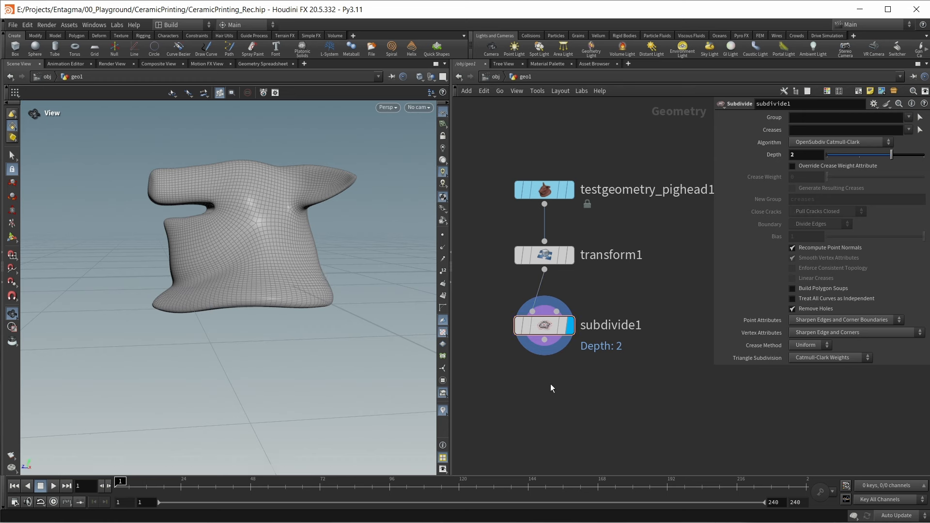
pyautogui.press('Tab')
pyautogui.write('clip')
pyautogui.press('Return')
pyautogui.press('Return')
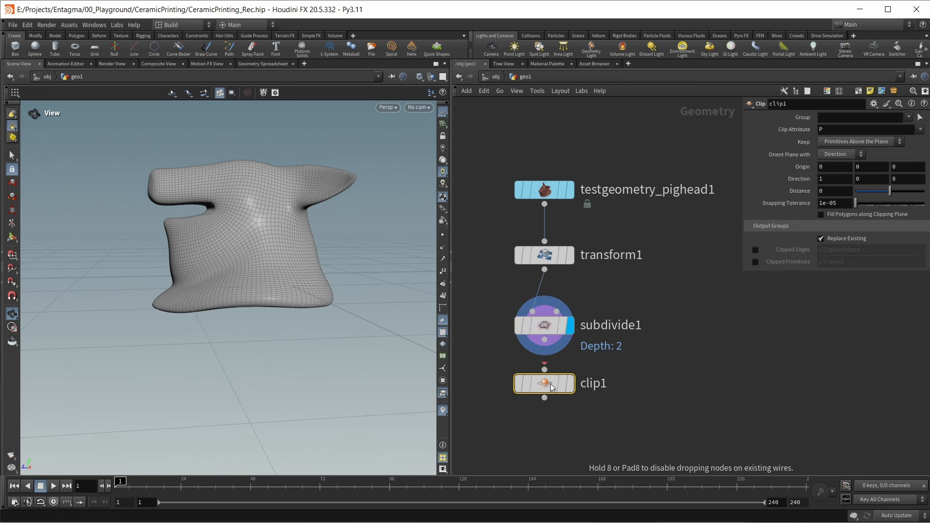
# - Set the Clip node's direction to 0, 1, 0 and enable Fill Polygons along Clipping Plane
pyautogui.doubleClick(826, 179)
pyautogui.write('0')
pyautogui.press('Tab')
pyautogui.write('1')
pyautogui.press('Return')
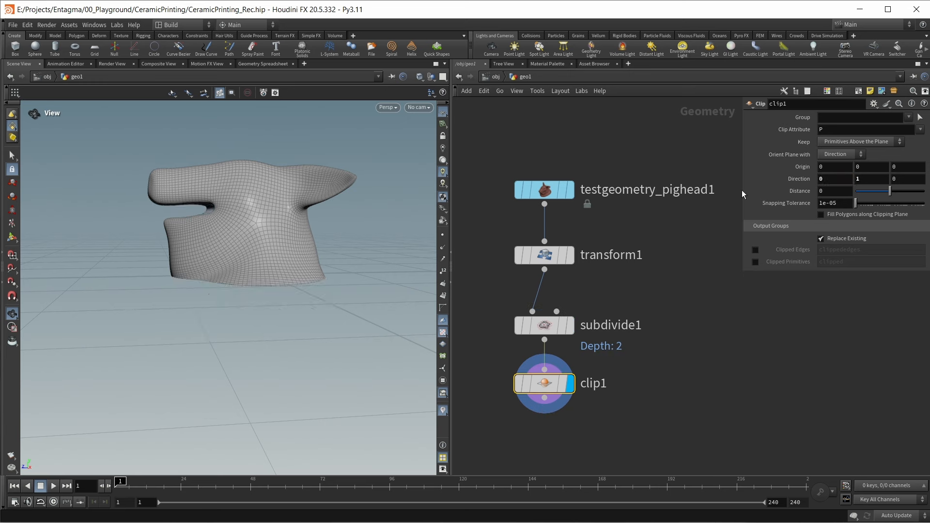
pyautogui.click(821, 215)
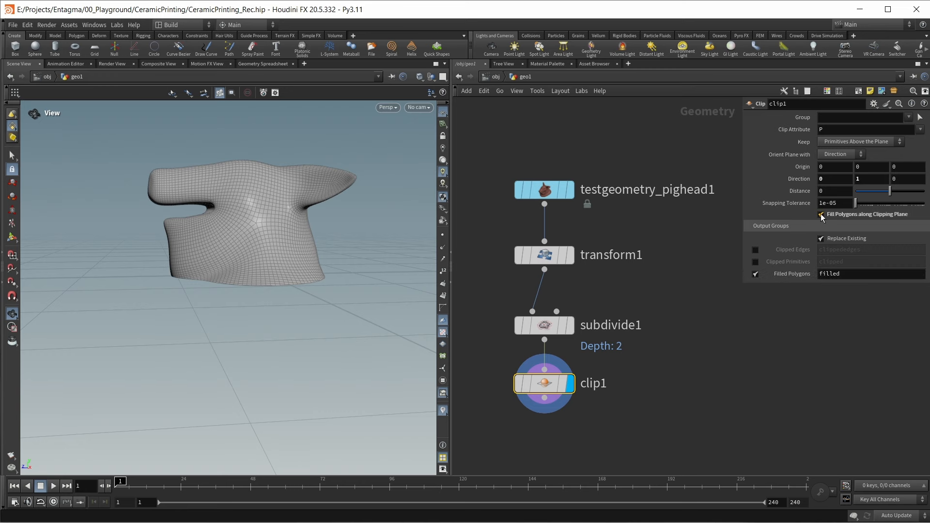
pyautogui.moveTo(235, 274); pyautogui.dragTo(281, 272)
pyautogui.scroll(-3, 658, 318)
pyautogui.moveTo(658, 317); pyautogui.dragTo(705, 334, button='middle')
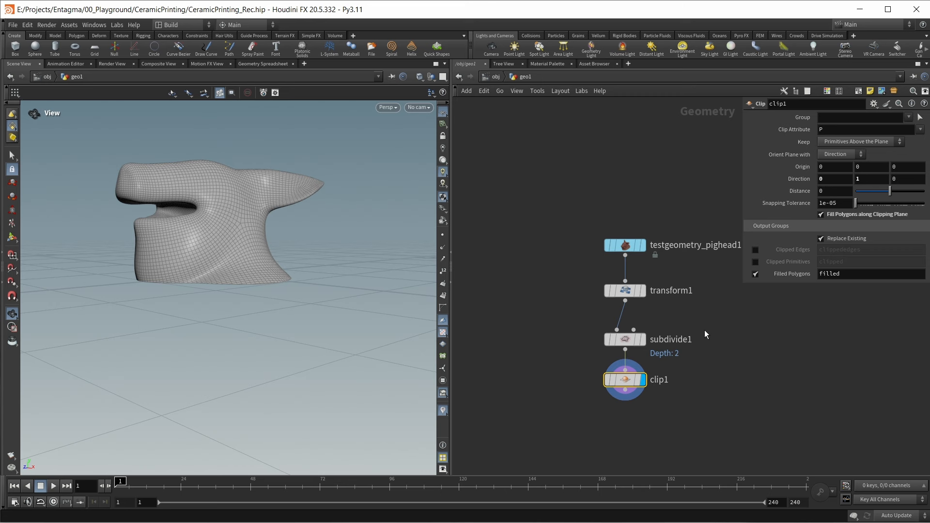
# - Add a separate, unconnected Grid node beside the pig head node chain
pyautogui.press('h')
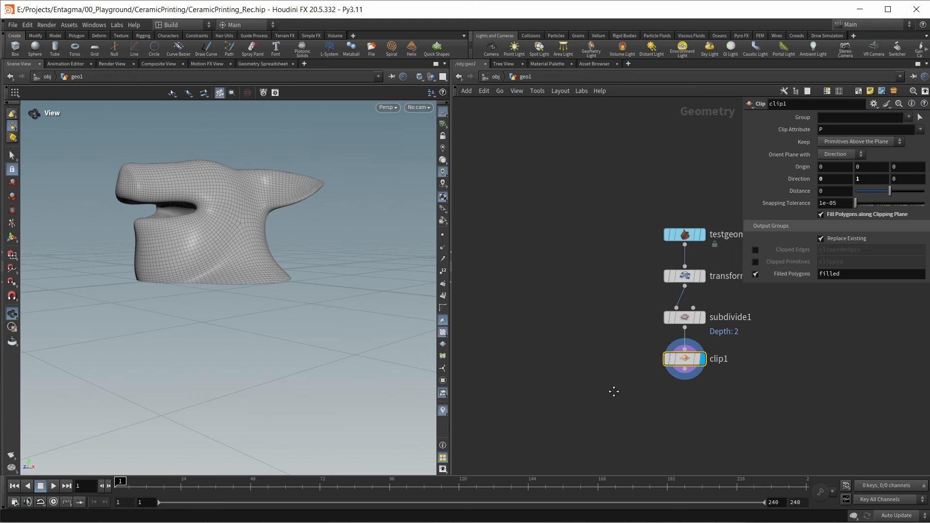
pyautogui.click(525, 317)
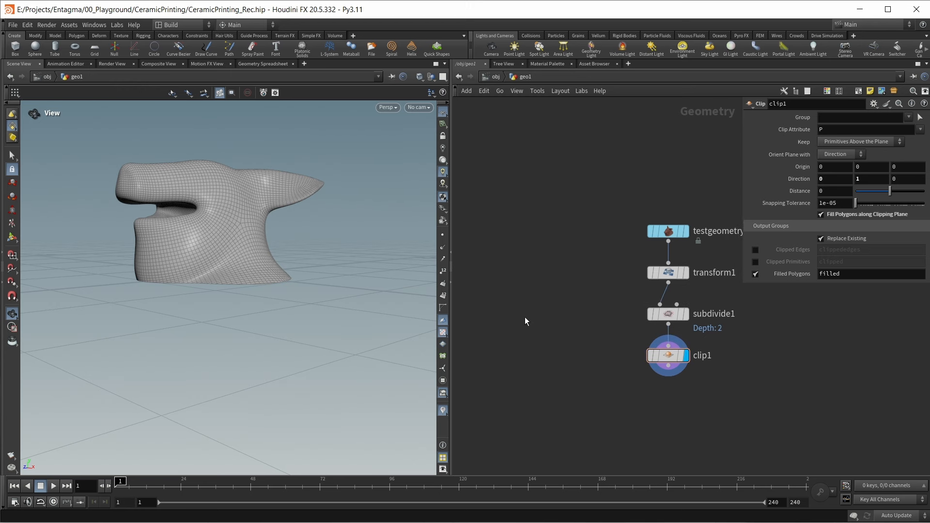
pyautogui.press('Tab')
pyautogui.write('gri')
pyautogui.press('Return')
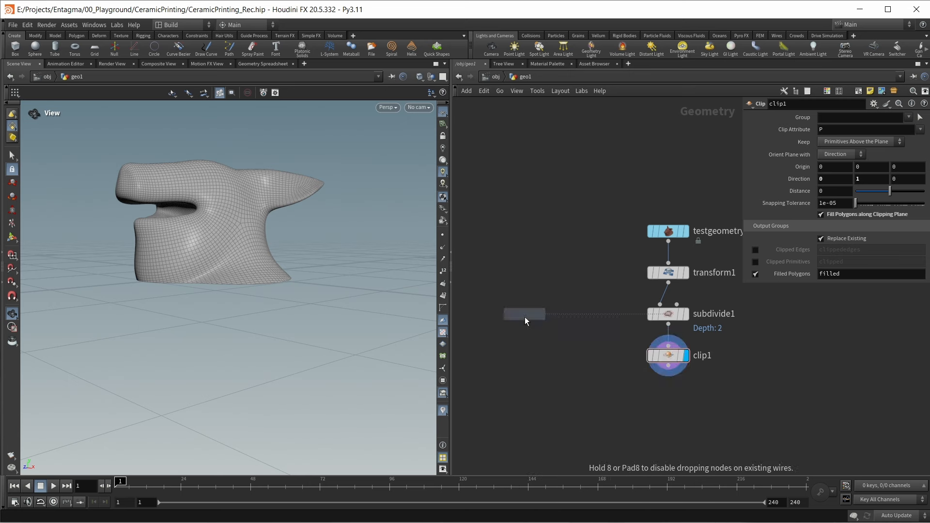
pyautogui.click(525, 318)
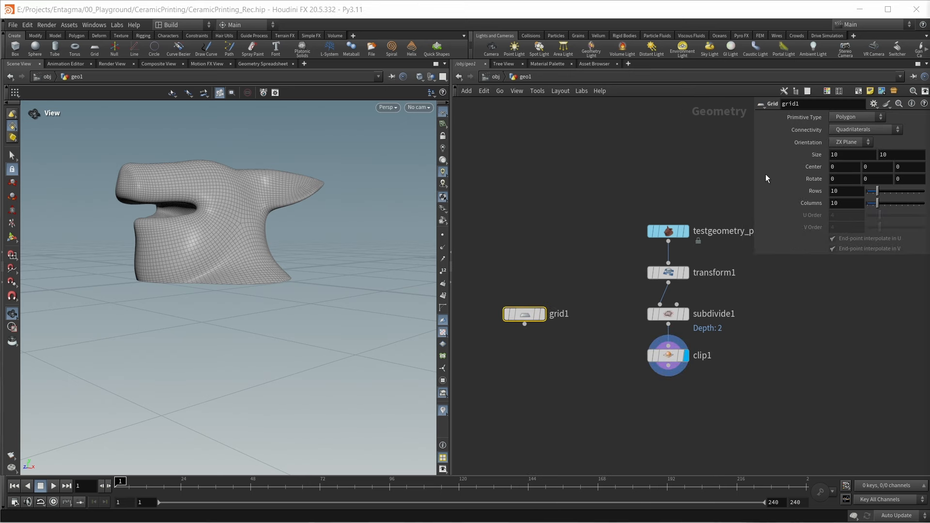
# - Set the grid's size to 3 by 3 and show it as a template together with the clipped pig head
pyautogui.moveTo(812, 152); pyautogui.dragTo(778, 135, button='middle')
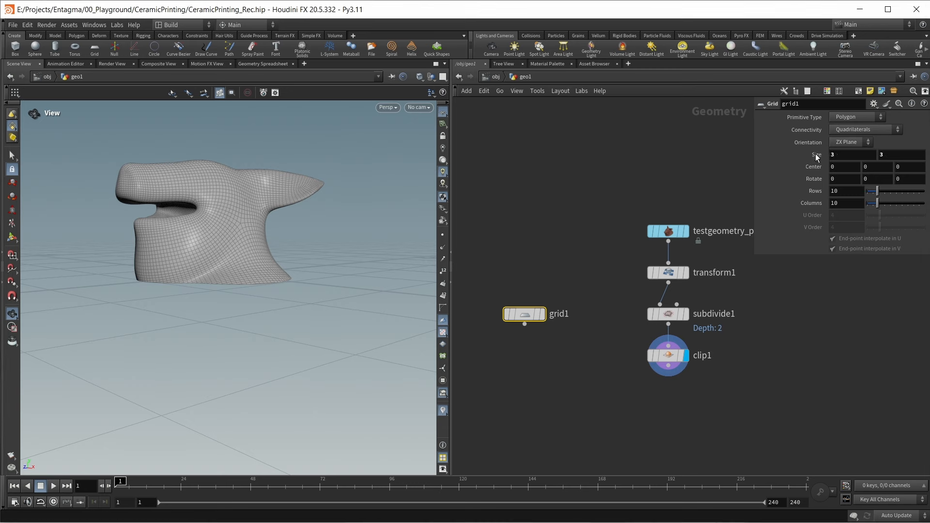
pyautogui.click(538, 315)
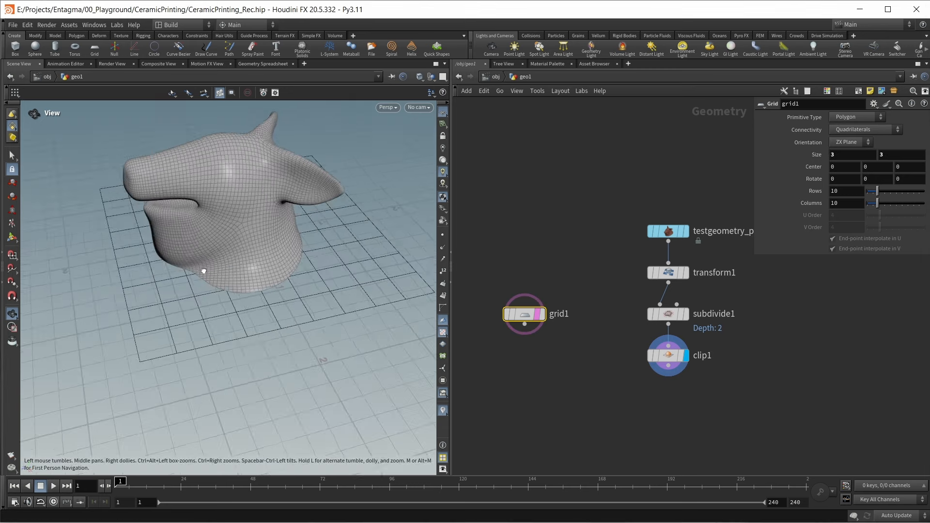
pyautogui.moveTo(203, 271); pyautogui.dragTo(202, 270)
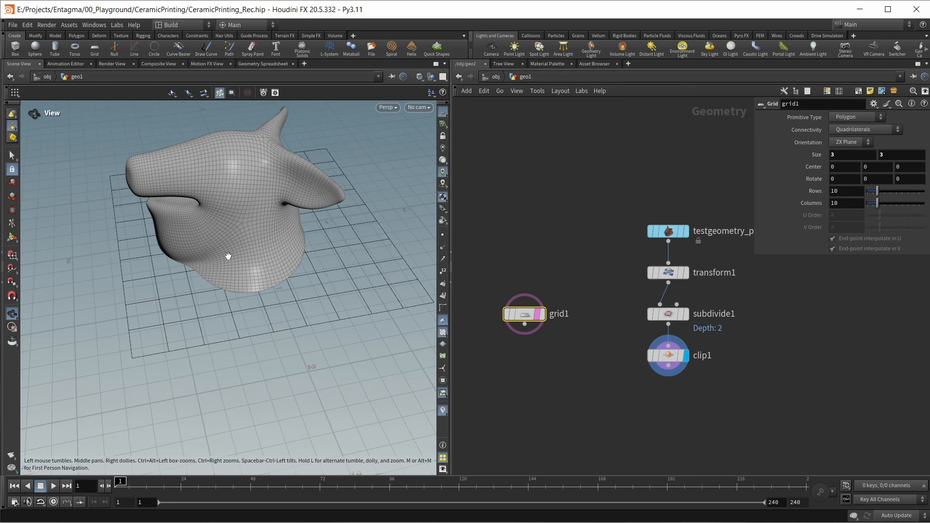
# - Reduce the grid to 2 rows and 2 columns and make it the displayed node
pyautogui.moveTo(877, 192); pyautogui.dragTo(777, 214)
pyautogui.doubleClick(844, 191)
pyautogui.write('22')
pyautogui.click(707, 173)
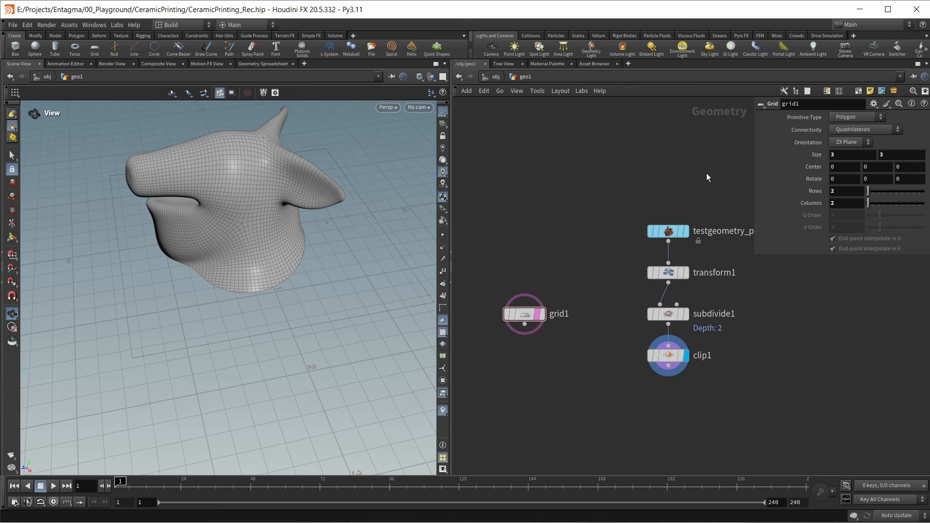
pyautogui.click(542, 314)
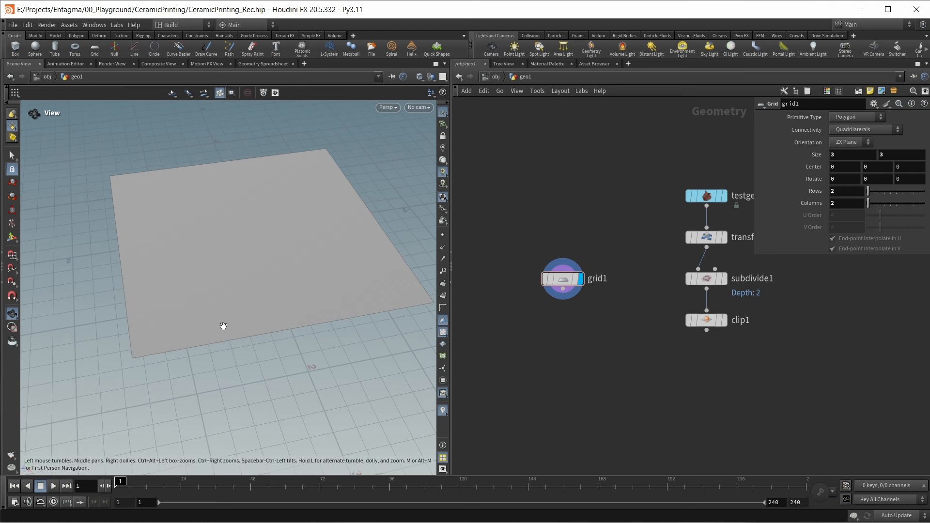
# - Add a Copy and Transform node after the grid and set its Y translation to 0.03
pyautogui.press('Tab')
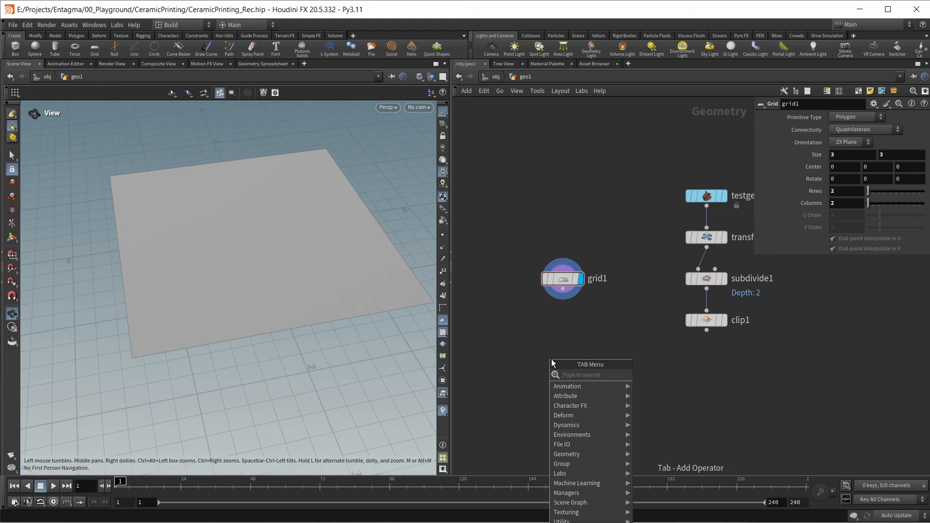
pyautogui.write('copy')
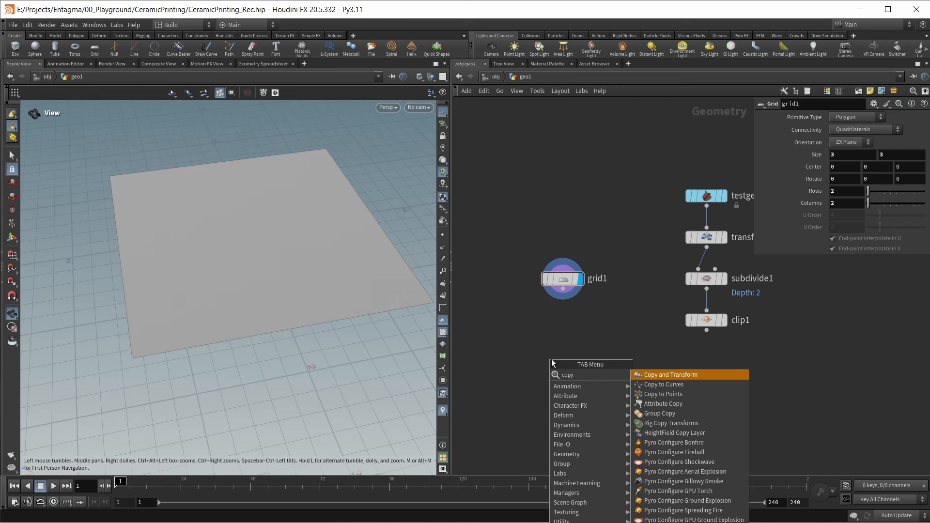
pyautogui.press('Return')
pyautogui.click(552, 362)
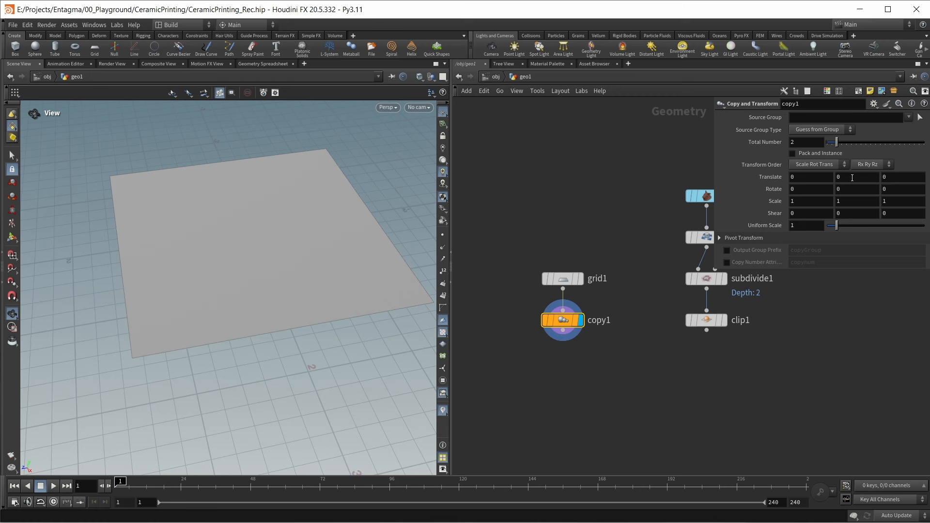
pyautogui.click(853, 178)
pyautogui.write('.03')
pyautogui.press('Return')
# - Show the Clip node as a template over the copied grids
pyautogui.moveTo(722, 325)
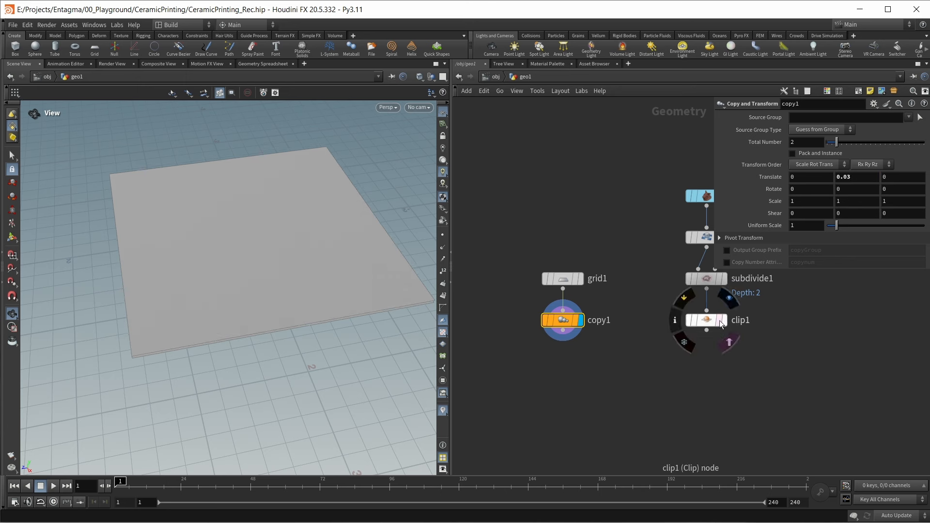
pyautogui.click(729, 343)
pyautogui.moveTo(291, 260); pyautogui.dragTo(299, 293)
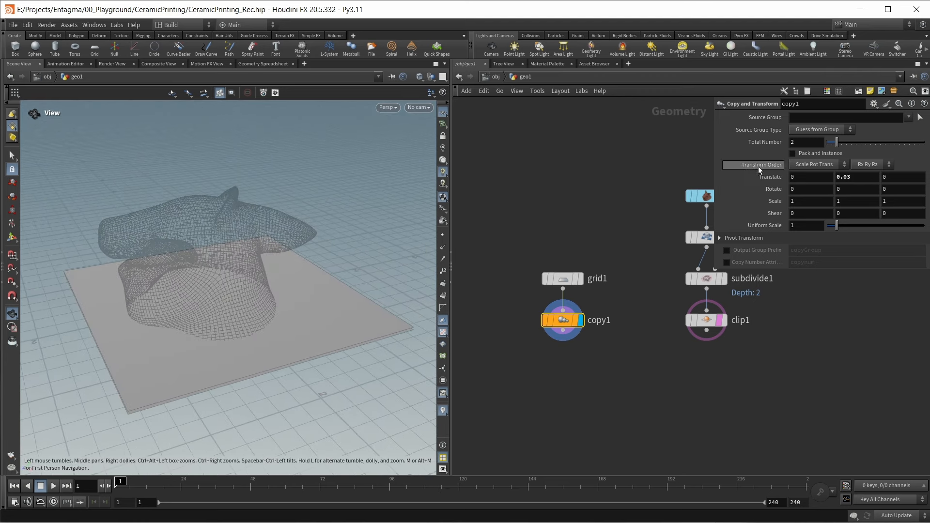
# - Set the Copy and Transform node's total number to 37 after trying 33
pyautogui.click(791, 143)
pyautogui.write('33')
pyautogui.press('Return')
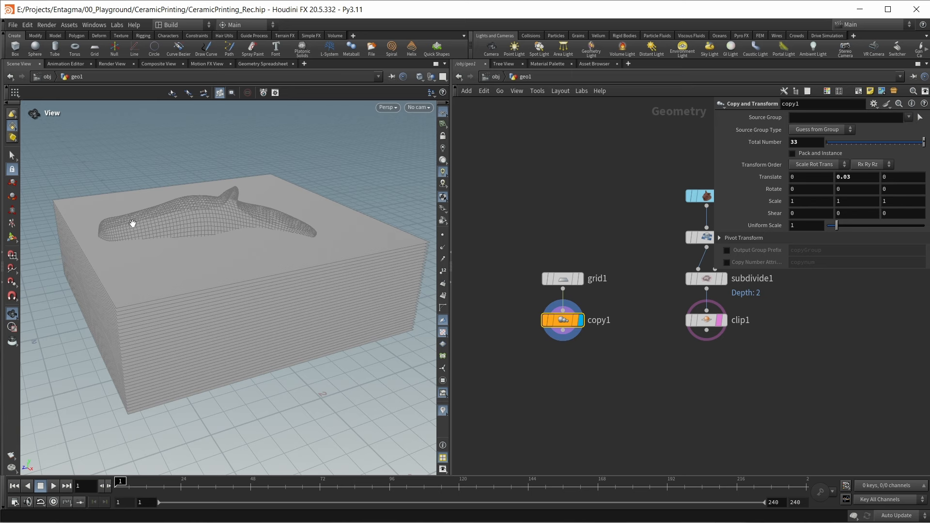
pyautogui.click(795, 142)
pyautogui.write('7')
pyautogui.press('Return')
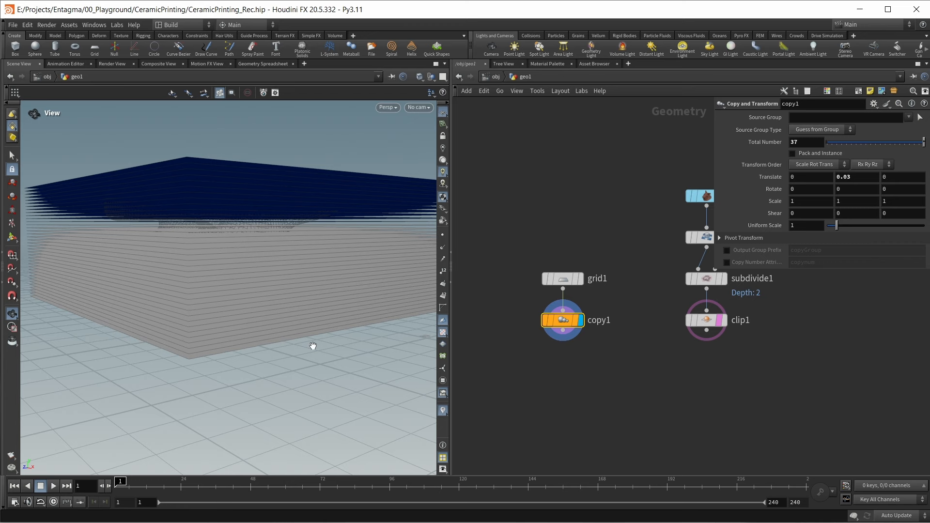
# - Drive the grid's Y center with a relative reference to the Copy and Transform node's Y translation divided by 2
pyautogui.rightClick(853, 177)
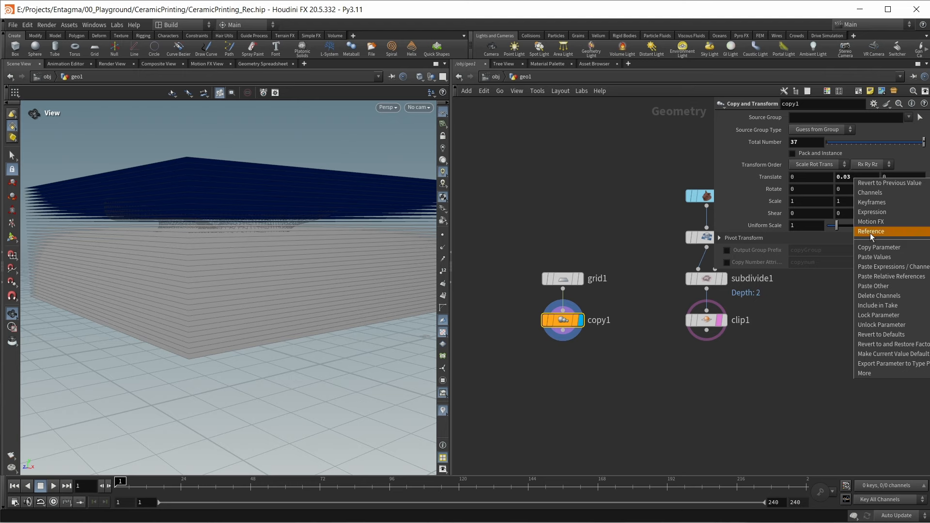
pyautogui.click(872, 247)
pyautogui.click(577, 280)
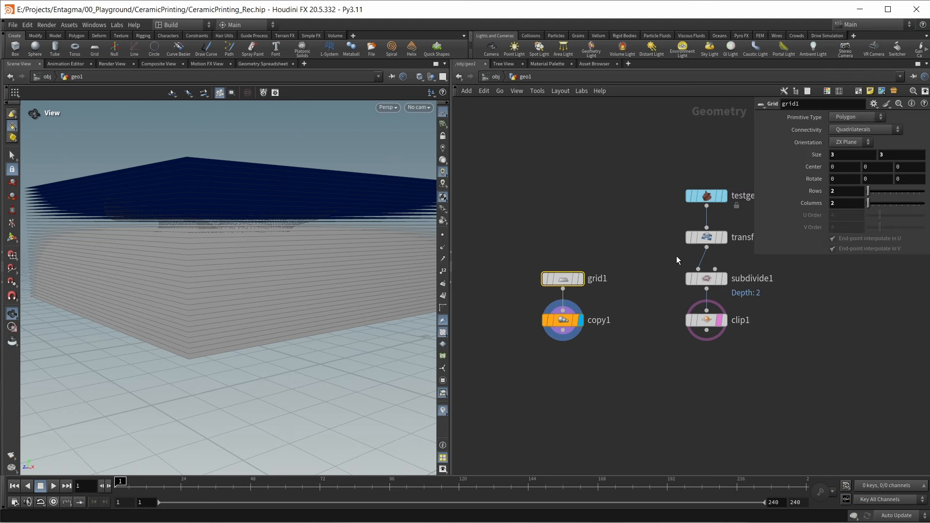
pyautogui.rightClick(867, 167)
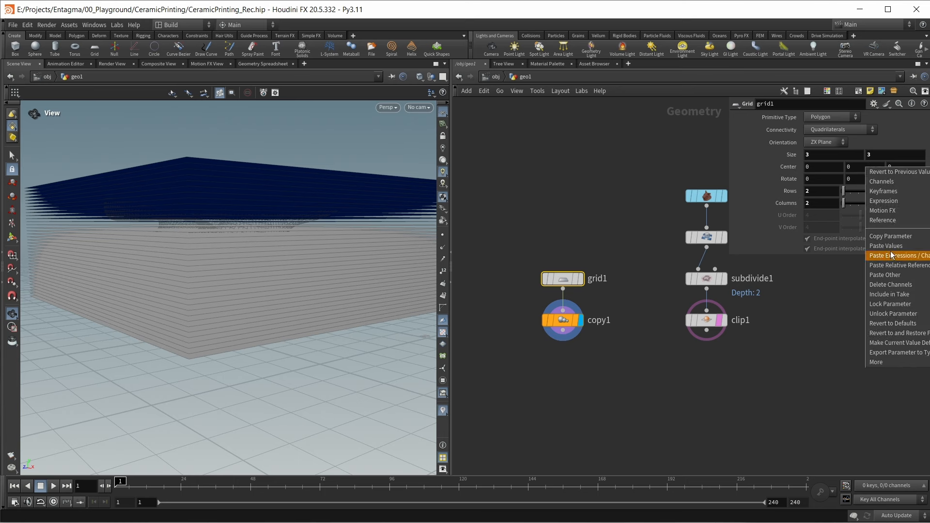
pyautogui.click(897, 265)
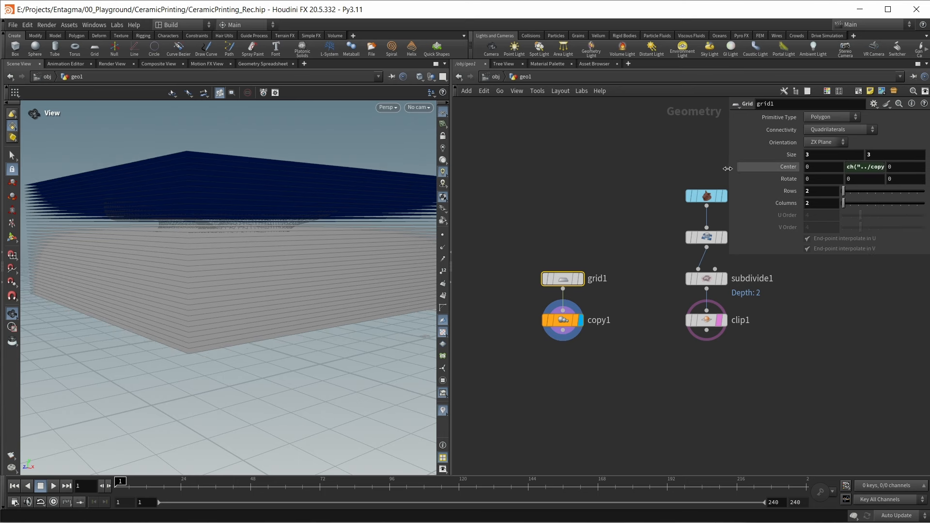
pyautogui.moveTo(727, 169); pyautogui.dragTo(611, 168)
pyautogui.write('/2')
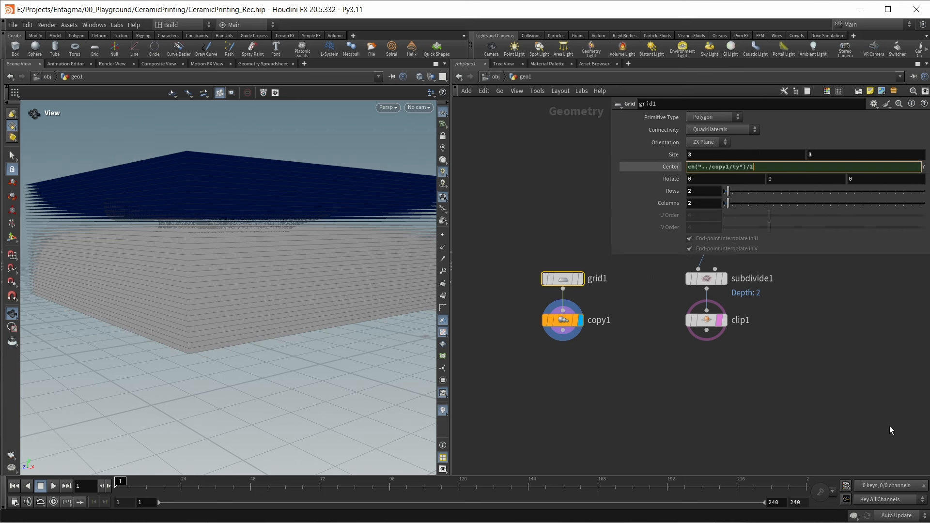
pyautogui.press('Return')
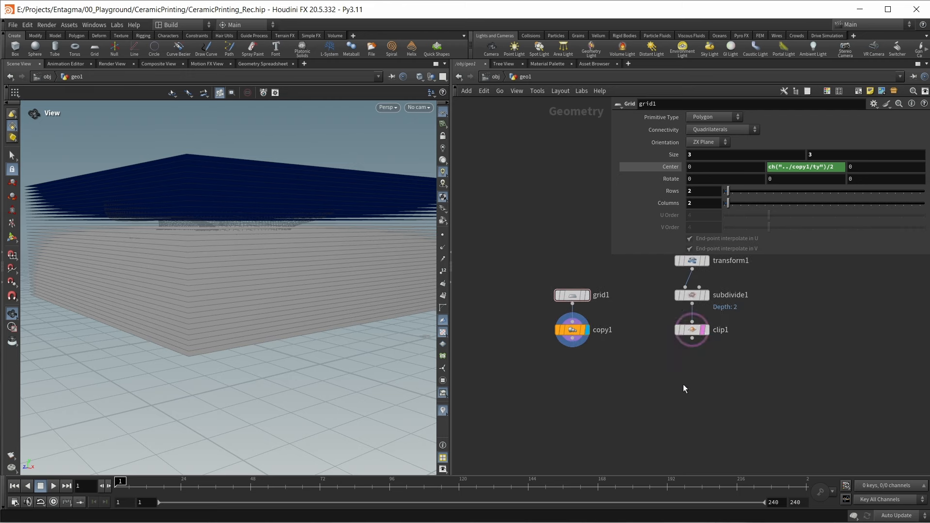
# - Add a Boolean node with the copied grids as its first input and the Clip node as its second
pyautogui.press('Tab')
pyautogui.write('bool')
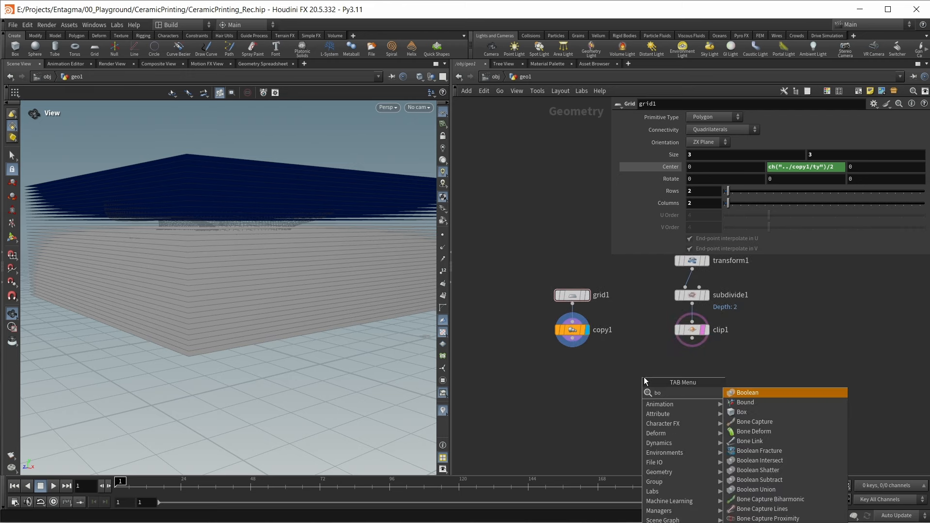
pyautogui.press('Return')
pyautogui.click(630, 377)
pyautogui.moveTo(572, 345); pyautogui.dragTo(623, 369)
pyautogui.moveTo(692, 339); pyautogui.dragTo(637, 369)
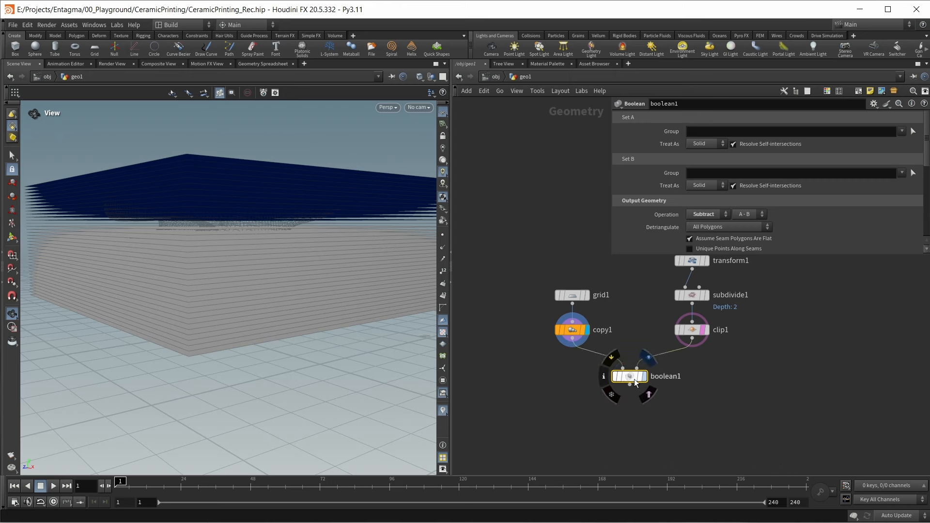
# - Display the Boolean node with its operation set to Seam, and turn off the Clip node's template display
pyautogui.click(644, 376)
pyautogui.click(704, 214)
pyautogui.click(710, 274)
pyautogui.moveTo(210, 196); pyautogui.dragTo(216, 225)
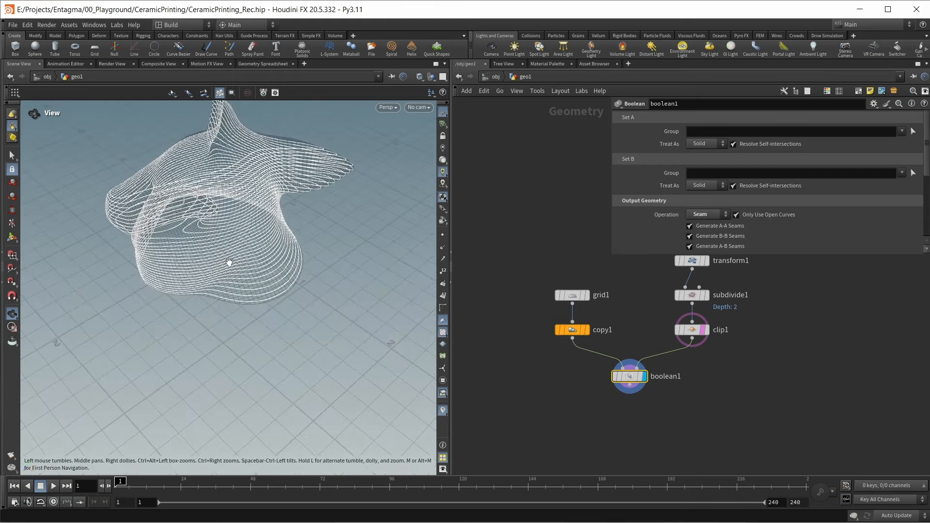
pyautogui.moveTo(228, 263); pyautogui.dragTo(228, 338, button='middle')
pyautogui.click(702, 331)
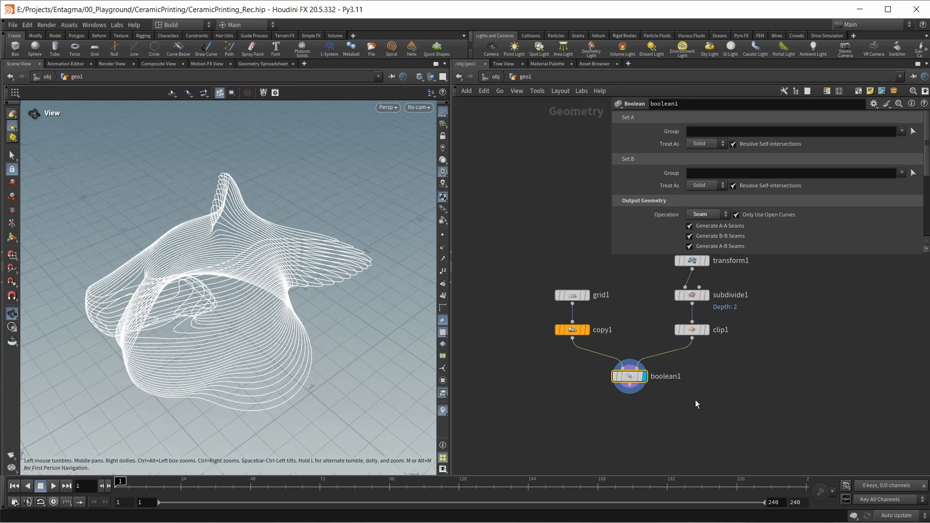
# - Add a Resample node after the Boolean node and make it the displayed node
pyautogui.moveTo(680, 412); pyautogui.dragTo(683, 404, button='middle')
pyautogui.press('Tab')
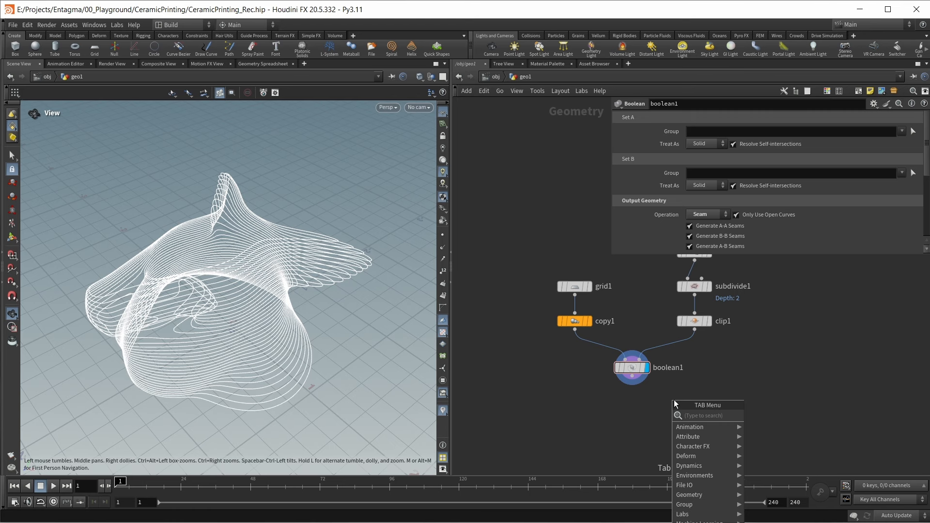
pyautogui.write('resample')
pyautogui.press('Return')
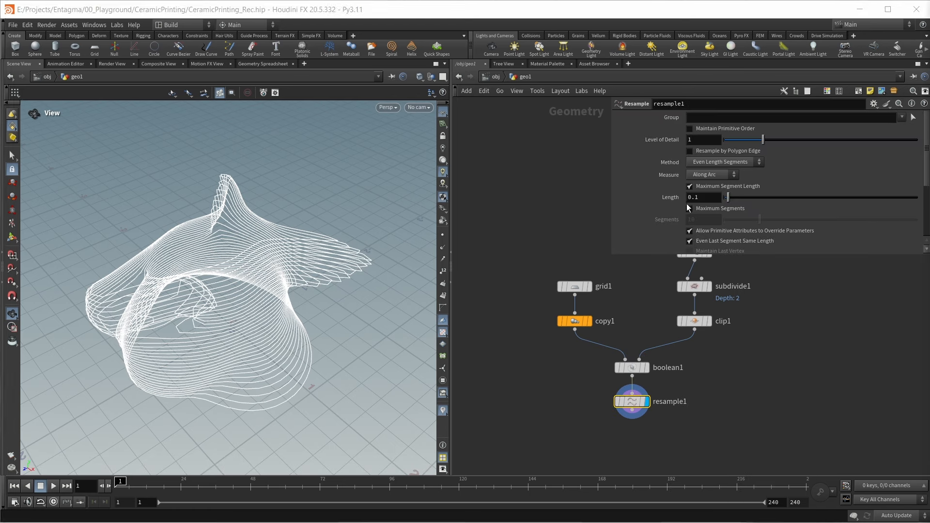
# - Link the Resample node's segment length to the Copy and Transform node's Y translation as a relative reference
pyautogui.click(700, 198)
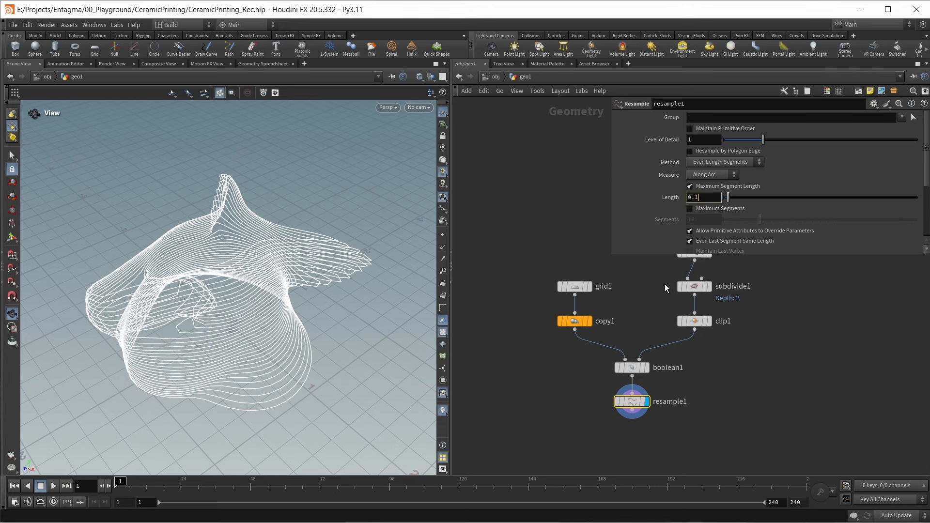
pyautogui.click(578, 321)
pyautogui.rightClick(803, 184)
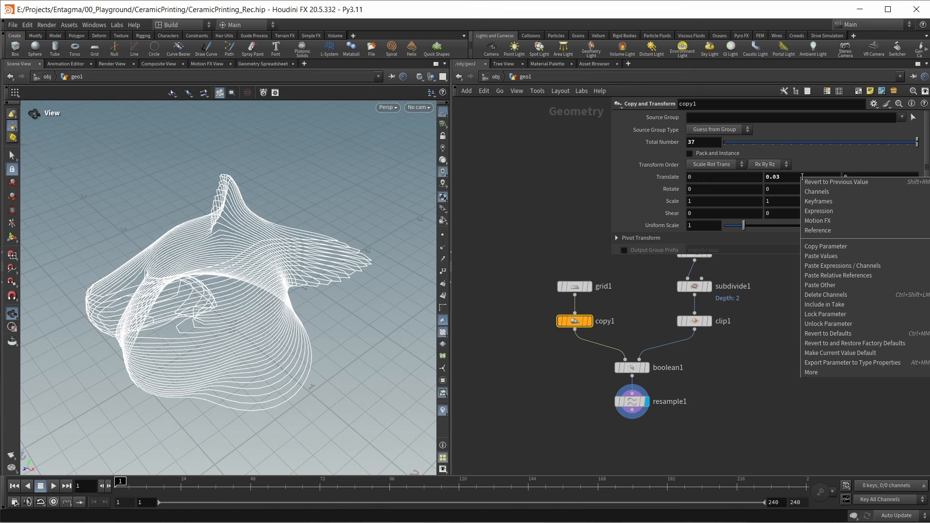
pyautogui.click(825, 246)
pyautogui.rightClick(703, 197)
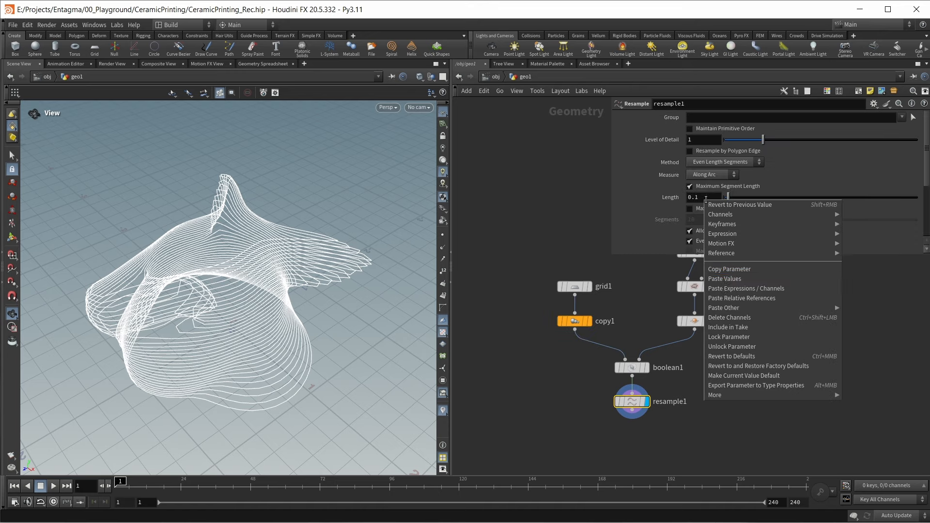
pyautogui.click(743, 298)
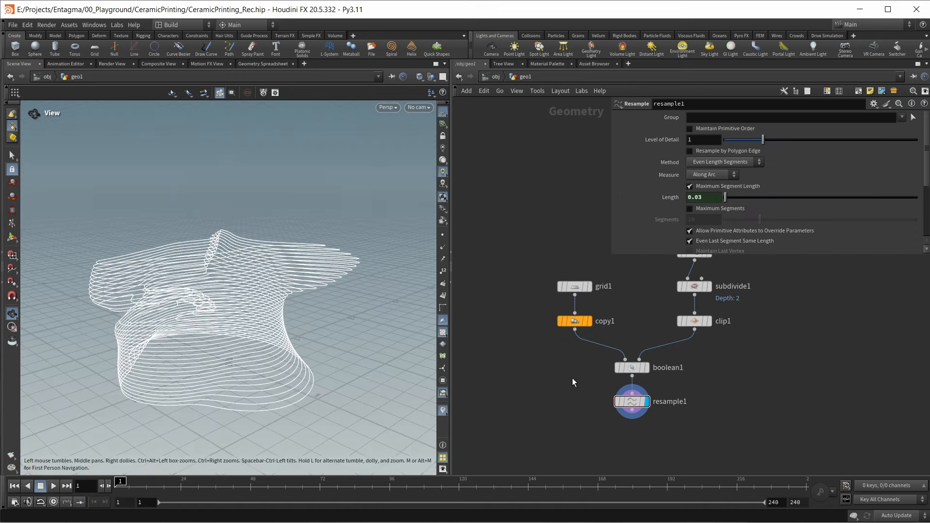
# - Add a Vellum Configure Hair node after the Resample node and display it
pyautogui.moveTo(343, 326); pyautogui.dragTo(327, 324)
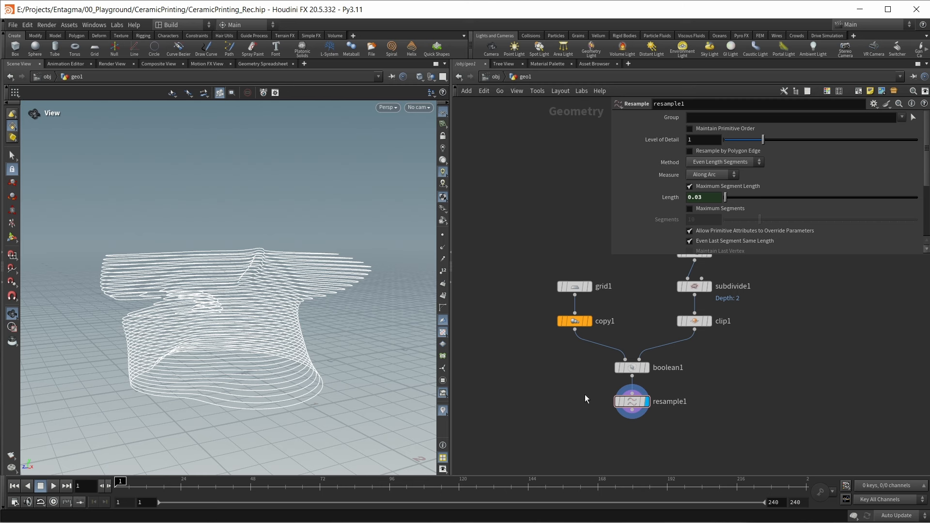
pyautogui.moveTo(586, 395); pyautogui.dragTo(580, 364, button='middle')
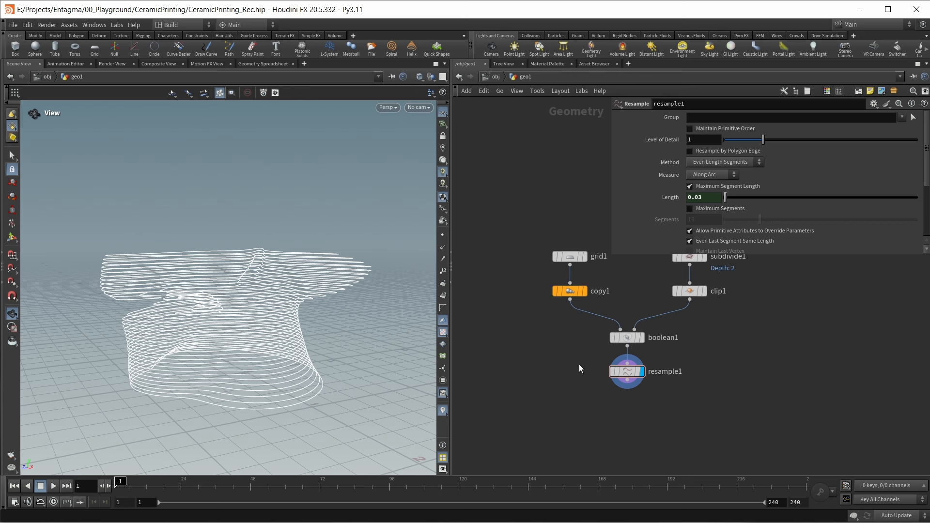
pyautogui.moveTo(602, 437); pyautogui.dragTo(593, 389, button='middle')
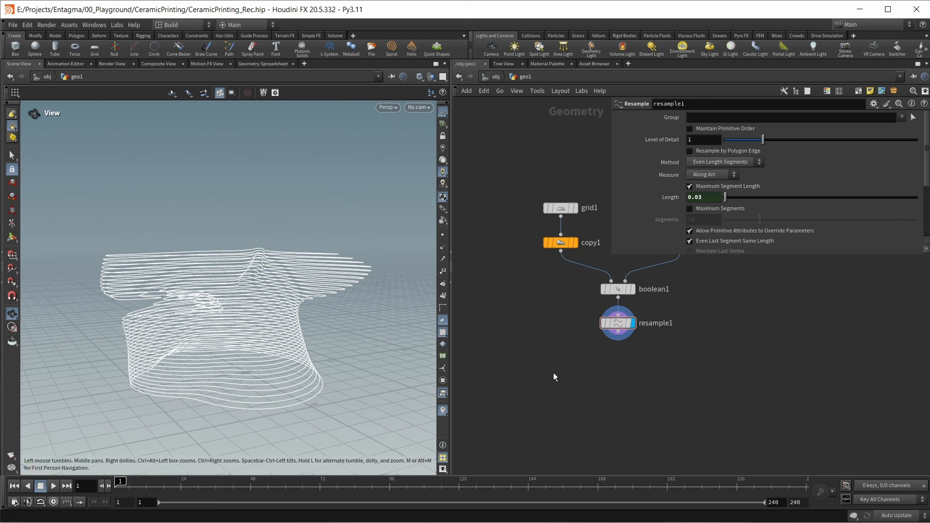
pyautogui.press('Tab')
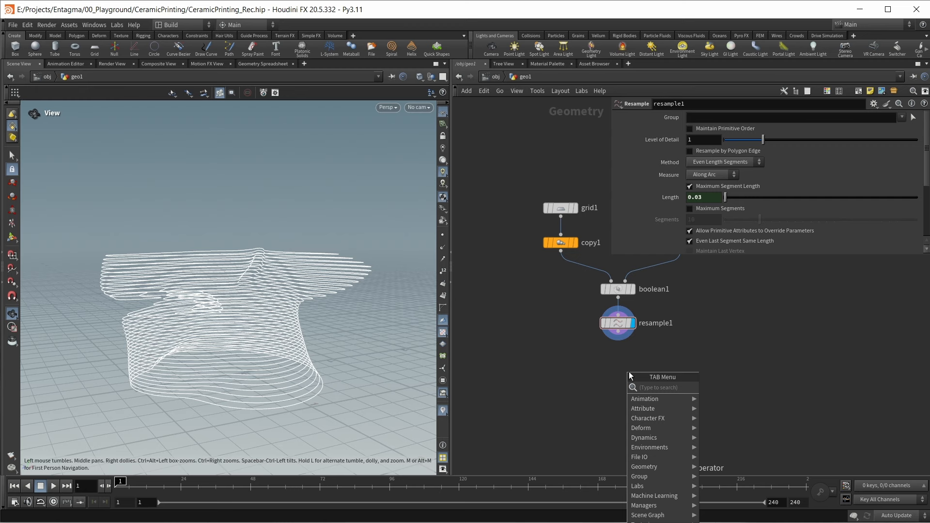
pyautogui.write('vellum ha')
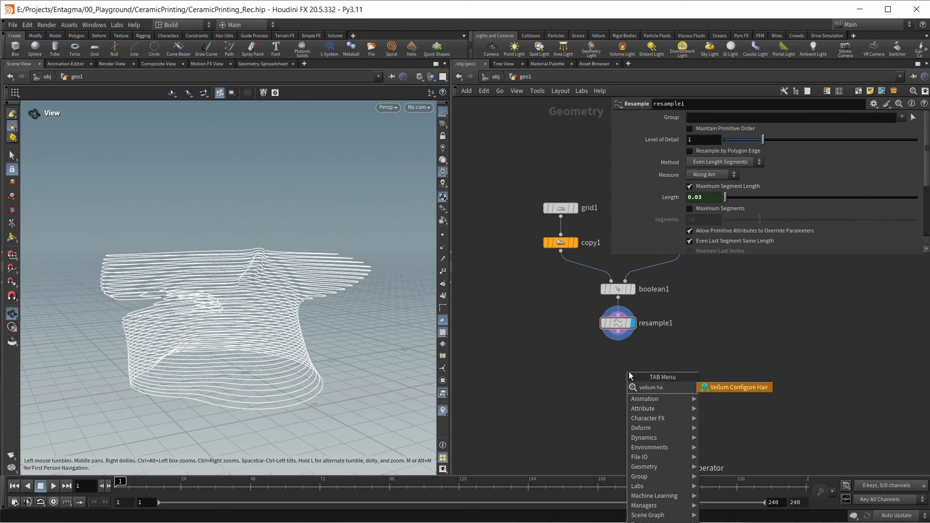
pyautogui.press('Return')
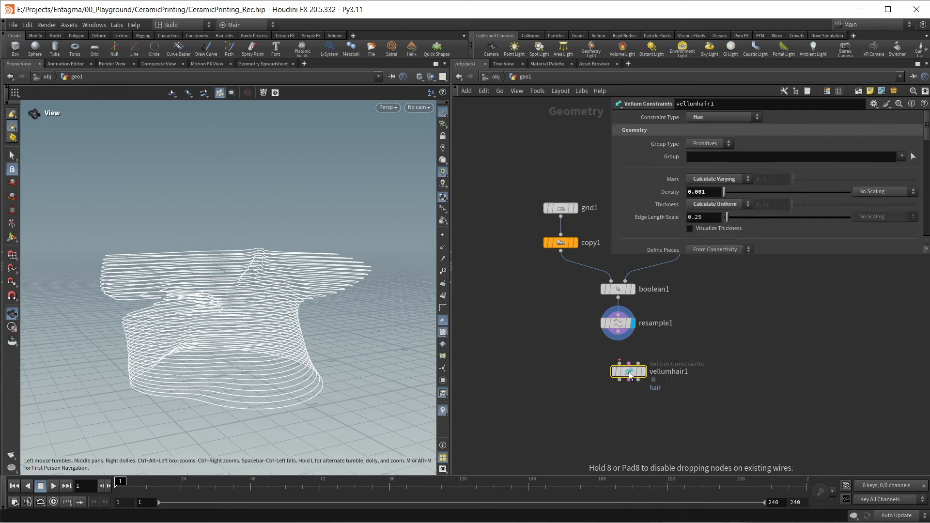
pyautogui.click(619, 365)
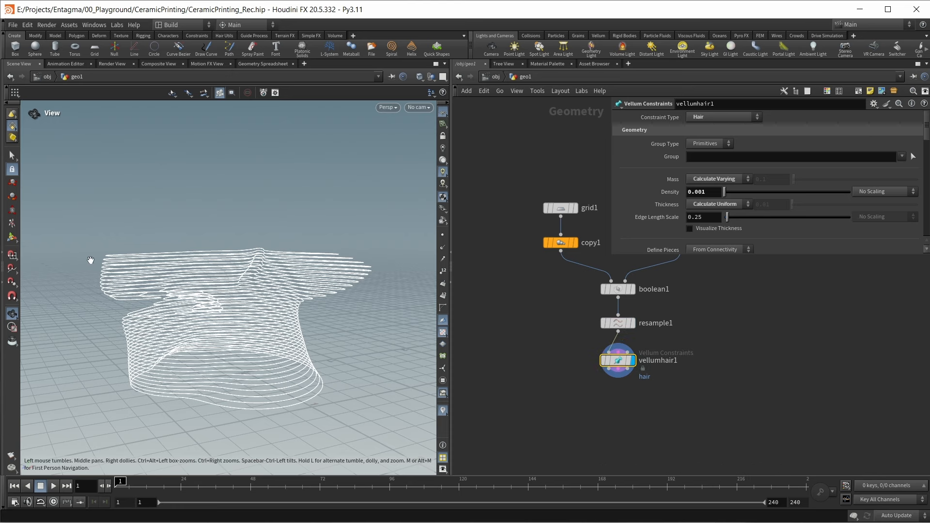
# - Turn on Visualize Thickness for the Vellum hair constraints and view the curves up close
pyautogui.click(12, 237)
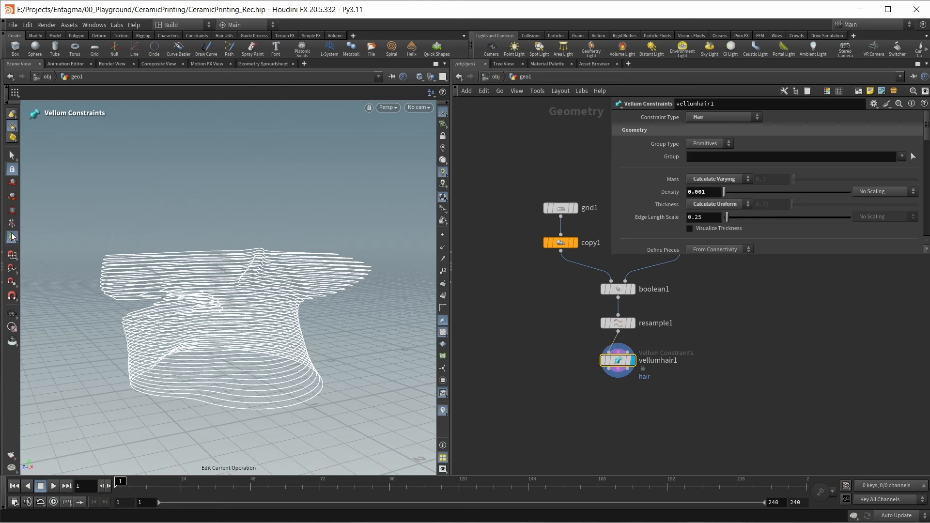
pyautogui.click(699, 229)
pyautogui.press('Escape')
pyautogui.scroll(10, 278, 271)
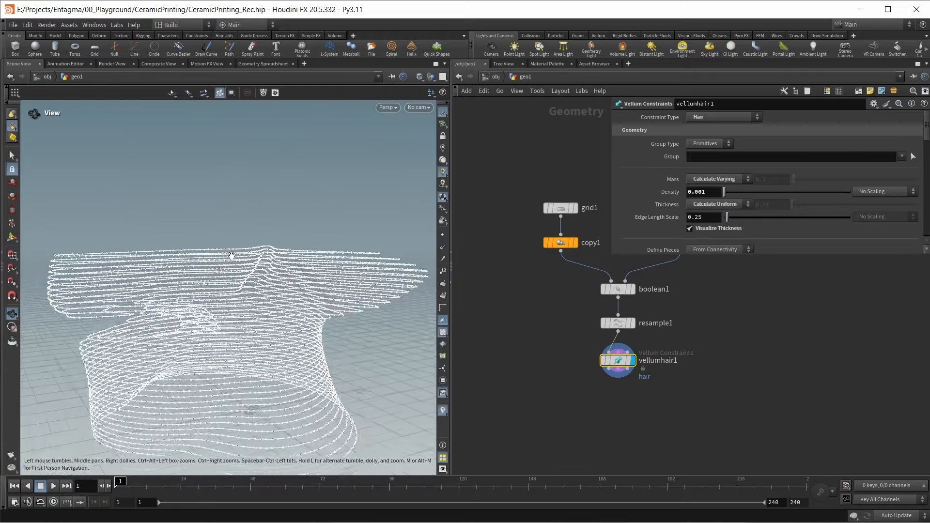
pyautogui.scroll(2, 278, 272)
pyautogui.keyDown('alt'); pyautogui.moveTo(258, 275); pyautogui.dragTo(268, 272); pyautogui.keyUp('alt')
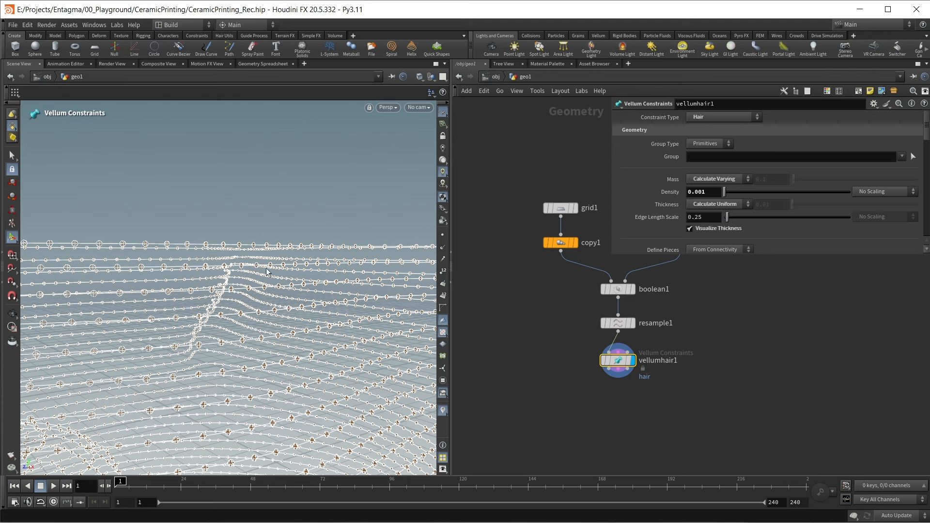
# - Switch the Vellum hair thickness to Set Uniform and reference the Copy and Transform node's Y translation for its value
pyautogui.moveTo(625, 253); pyautogui.dragTo(631, 366)
pyautogui.moveTo(680, 449); pyautogui.dragTo(612, 471, button='middle')
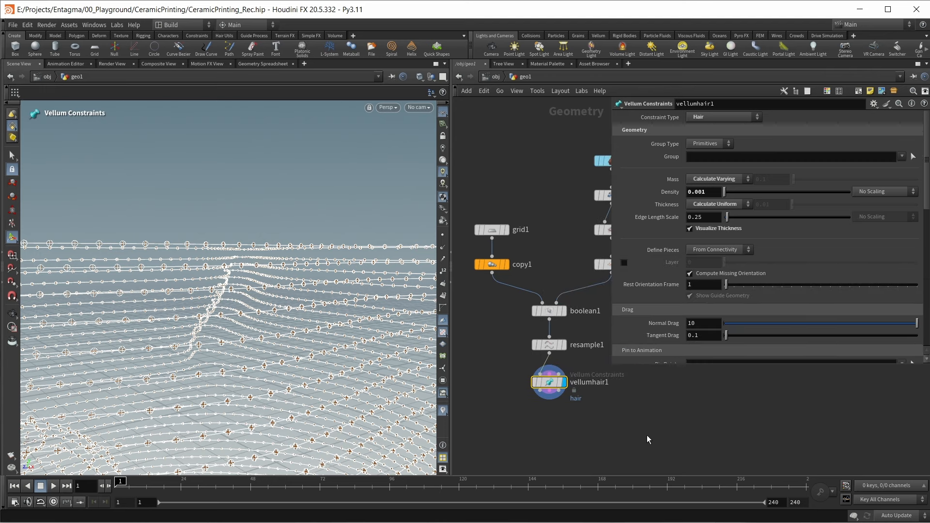
pyautogui.click(704, 205)
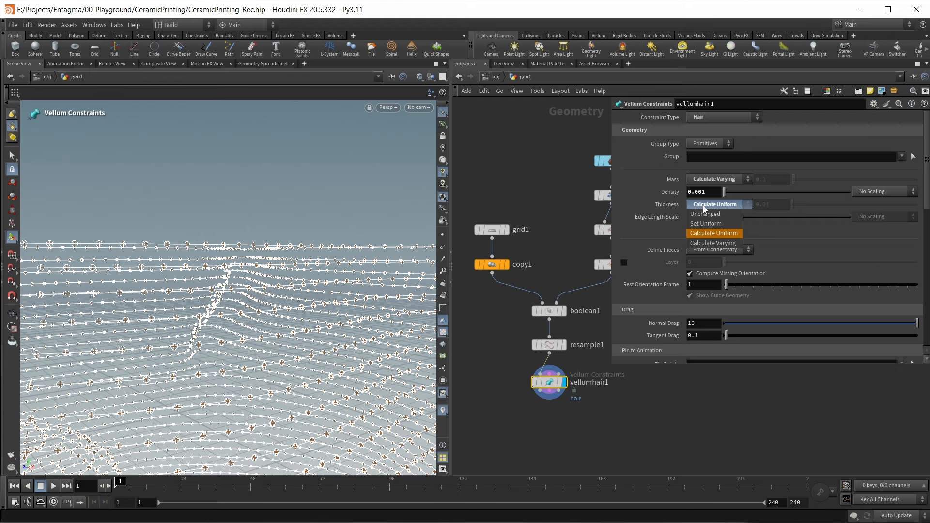
pyautogui.click(706, 223)
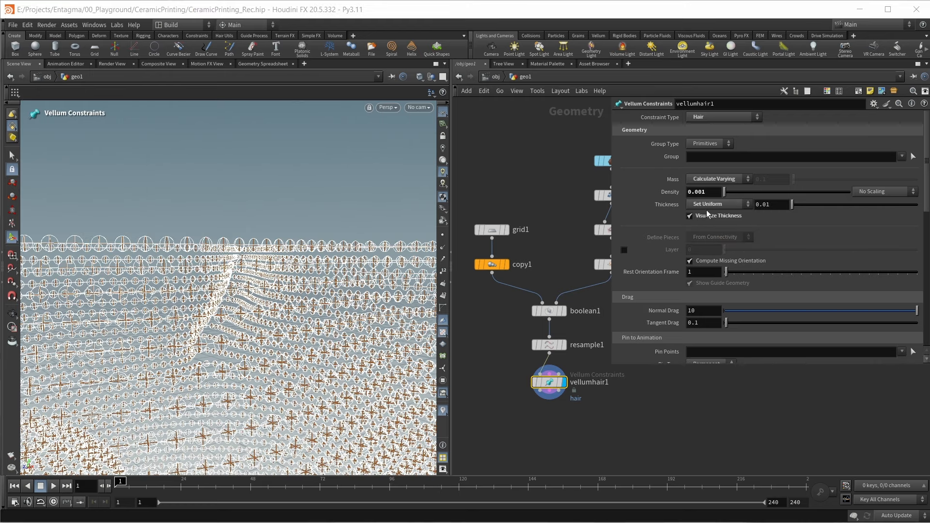
pyautogui.click(773, 205)
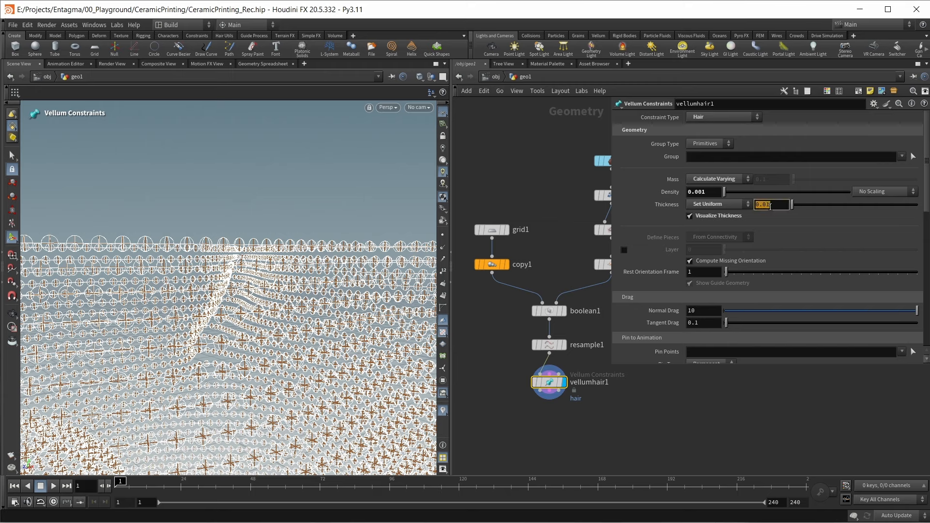
pyautogui.rightClick(774, 206)
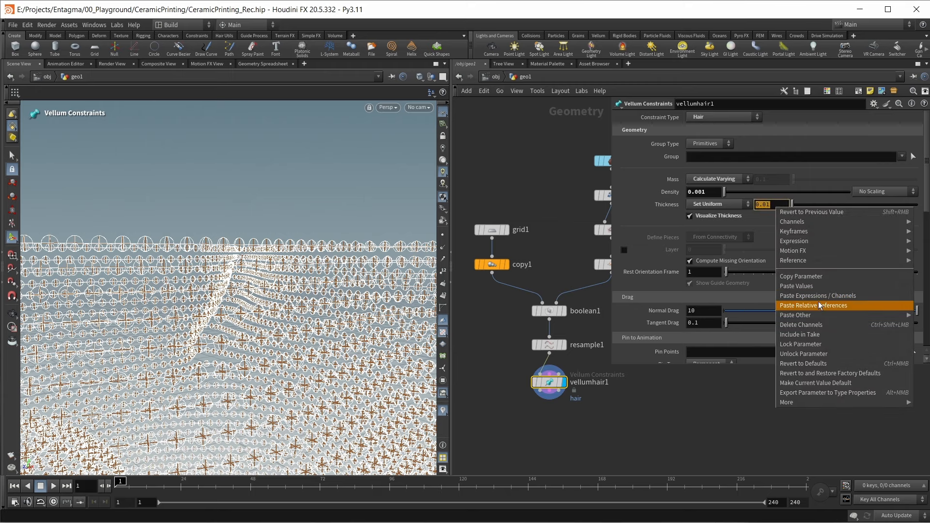
pyautogui.click(820, 306)
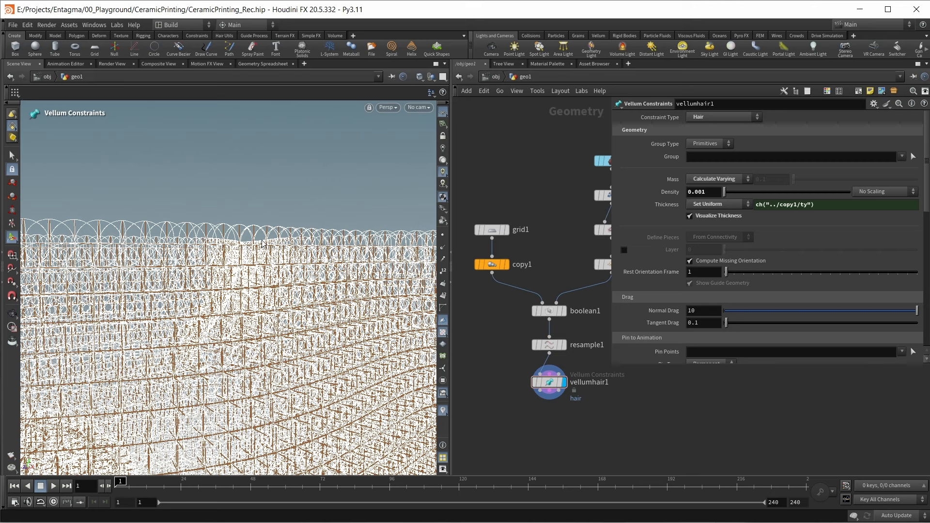
# - Multiply the Vellum hair thickness expression by 0.66 and view the whole model
pyautogui.click(851, 205)
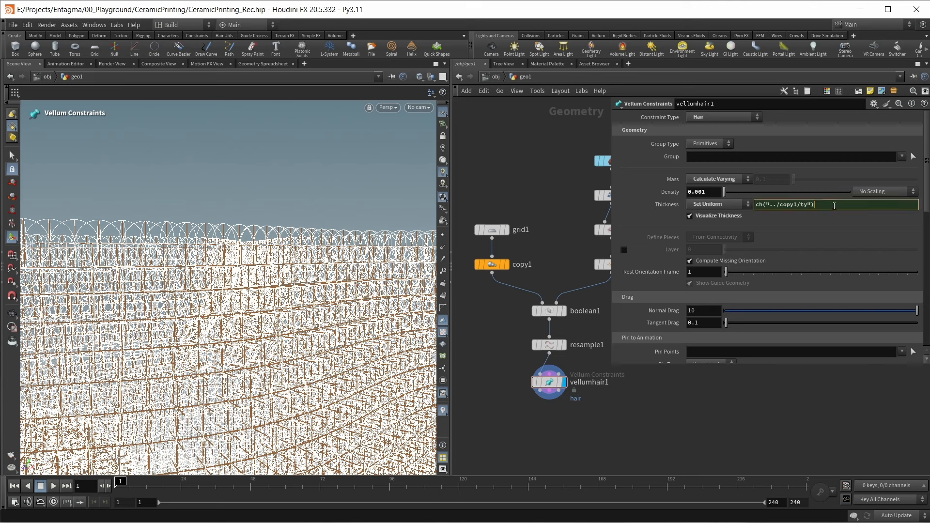
pyautogui.write('*0.66')
pyautogui.press('Return')
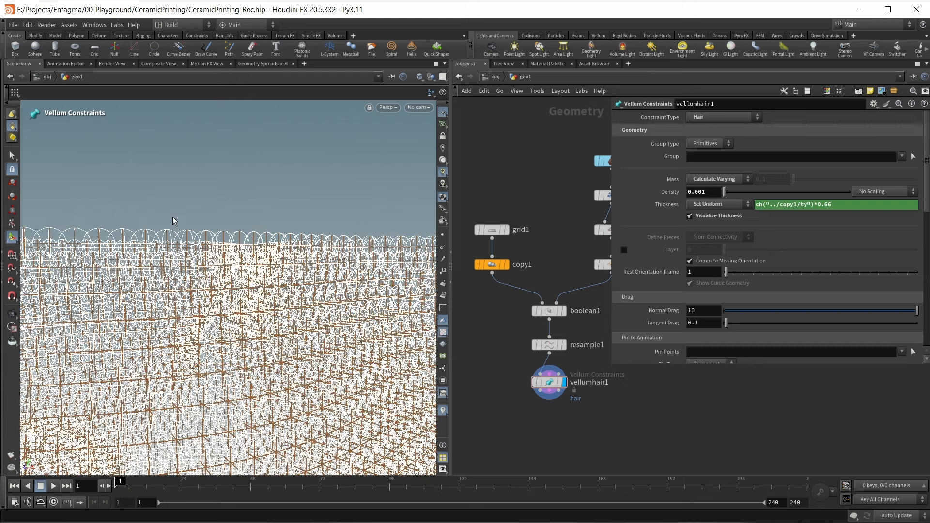
pyautogui.moveTo(242, 301); pyautogui.dragTo(256, 279)
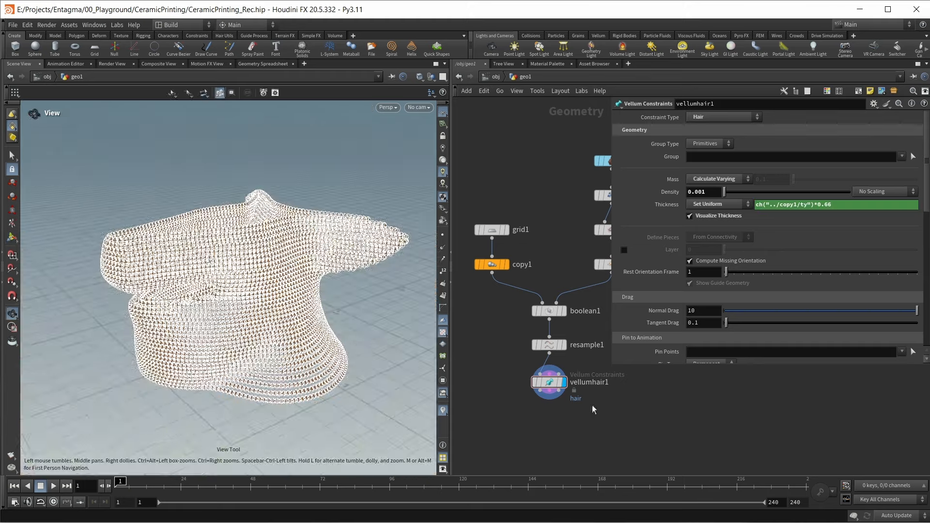
# - Set the bend stiffness multiplier of the Vellum hair constraints to 0.0001
pyautogui.moveTo(702, 423); pyautogui.dragTo(729, 410, button='middle')
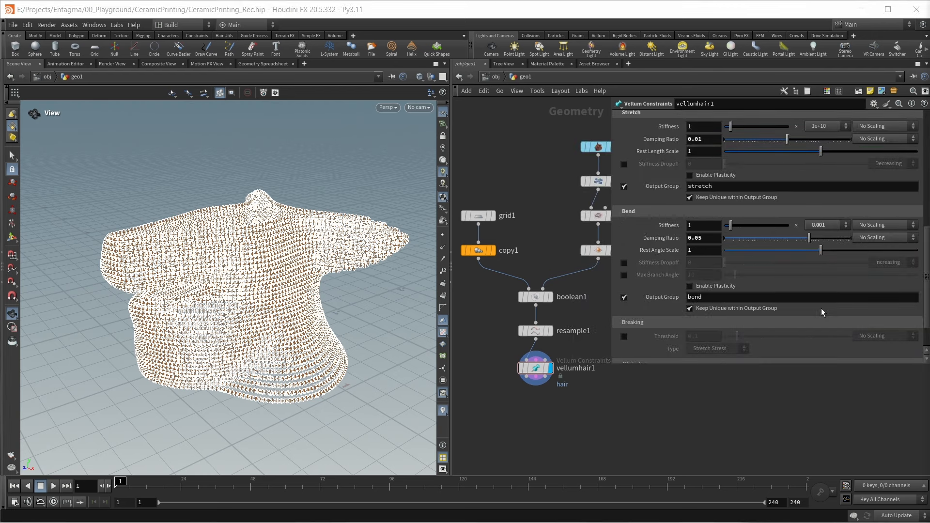
pyautogui.click(836, 226)
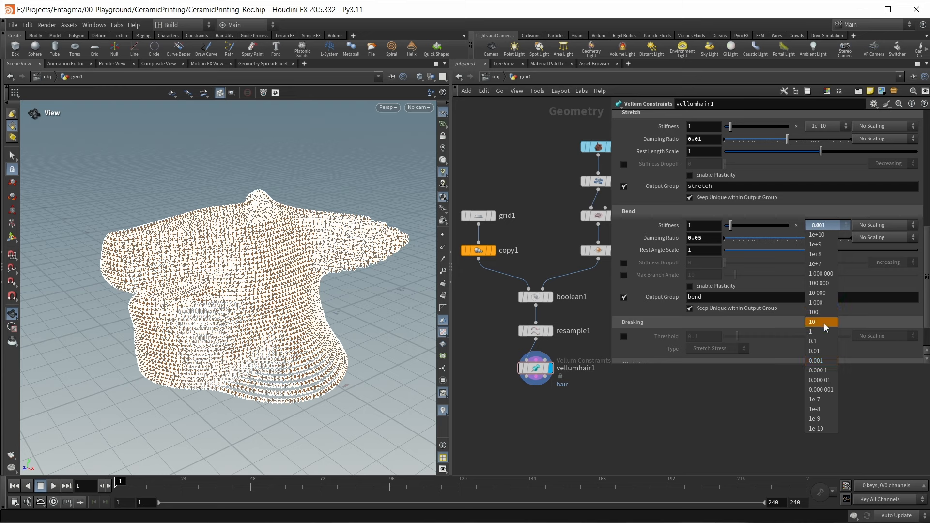
pyautogui.click(818, 371)
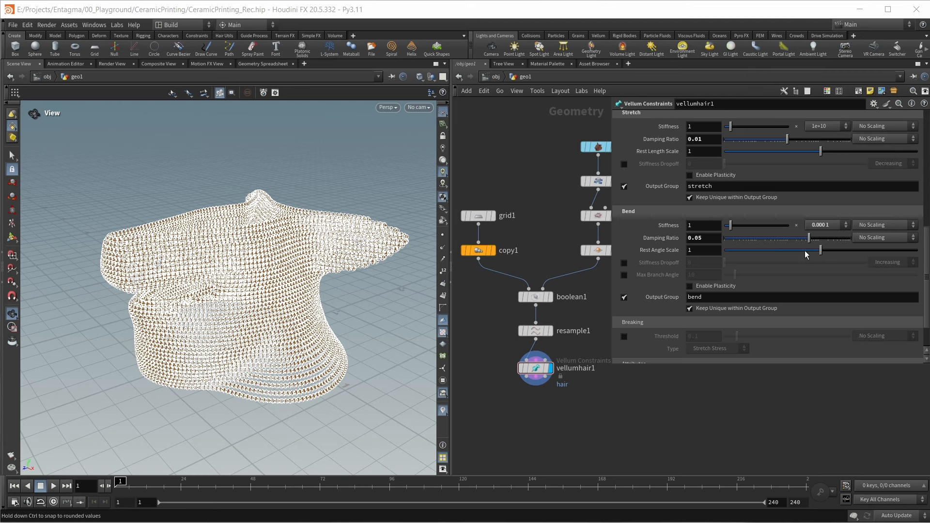
# - Add a Vellum Solver fed by the Vellum hair node, display it, and enable its ground position at 0, 0, 0
pyautogui.press('Tab')
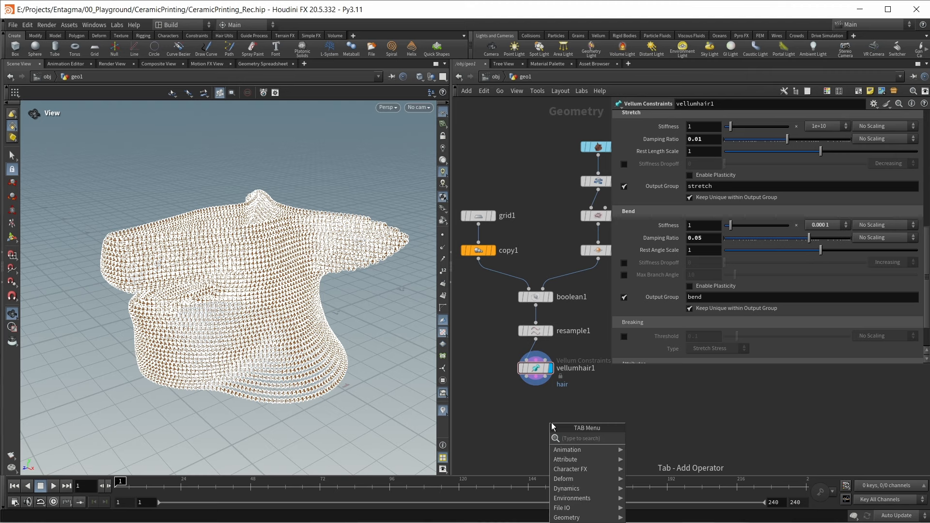
pyautogui.write('vel')
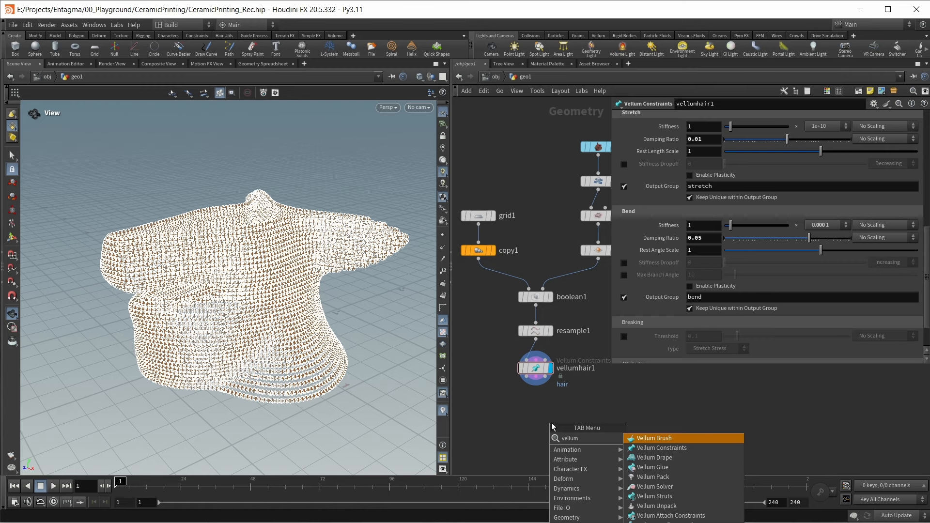
pyautogui.write('lum')
pyautogui.press('Down')
pyautogui.press('Down')
pyautogui.press('Down')
pyautogui.press('Down')
pyautogui.press('Down')
pyautogui.press('Return')
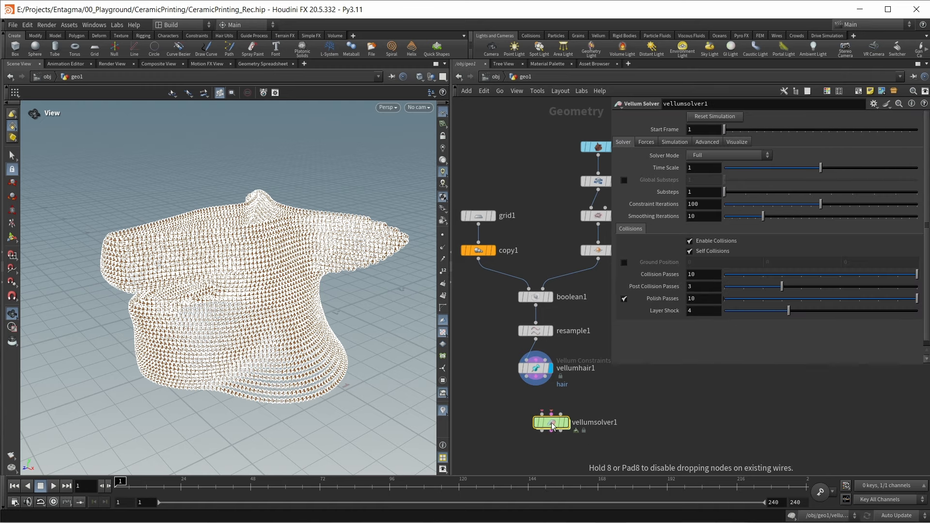
pyautogui.click(532, 421)
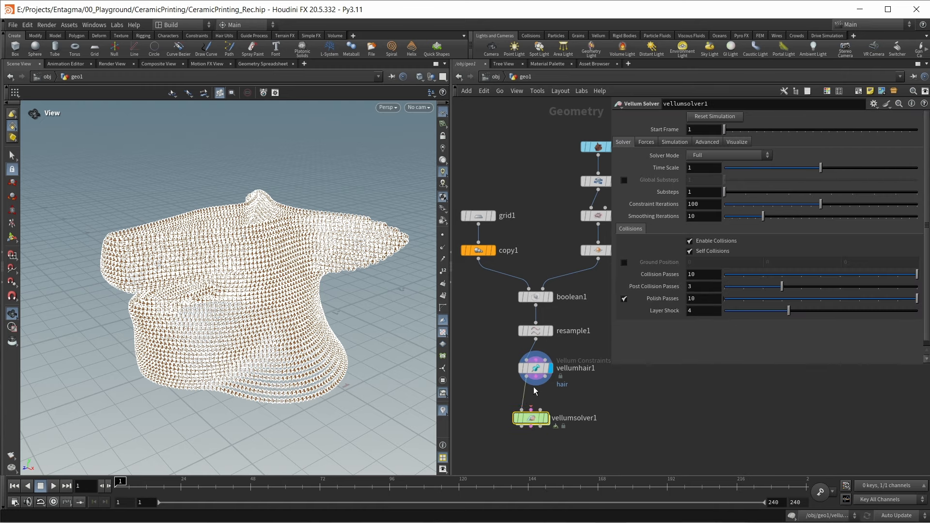
pyautogui.click(623, 263)
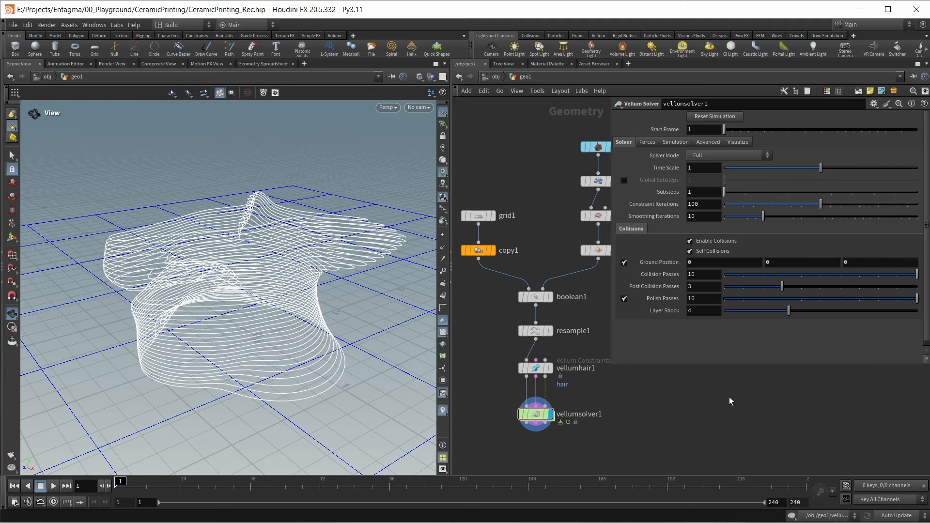
# - Play the Vellum simulation, stop it, and examine the fallen curves from several angles
pyautogui.press('Up')
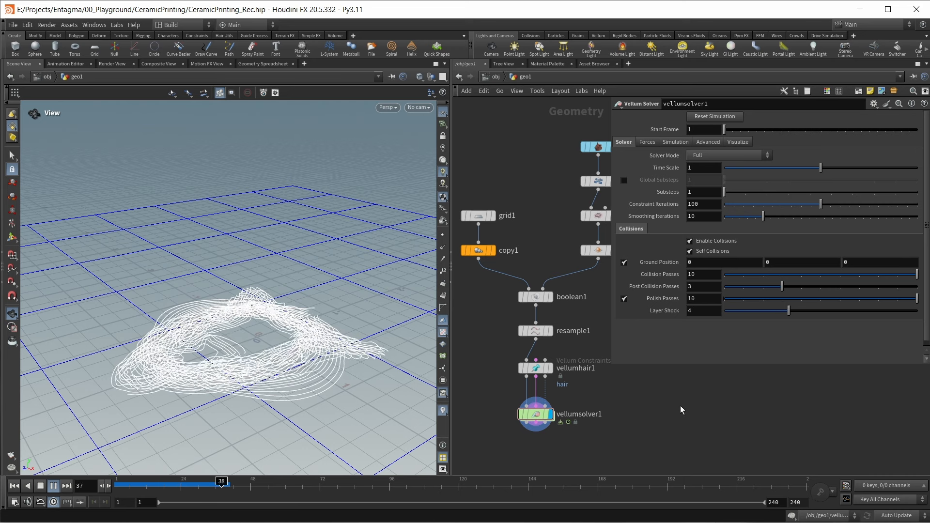
pyautogui.press('Up')
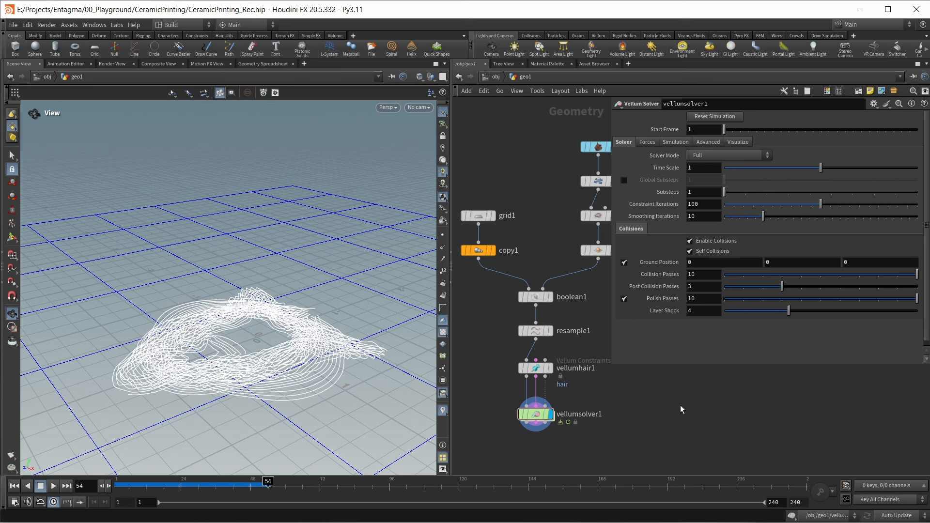
pyautogui.moveTo(248, 413); pyautogui.dragTo(222, 318)
pyautogui.moveTo(306, 359); pyautogui.dragTo(279, 397)
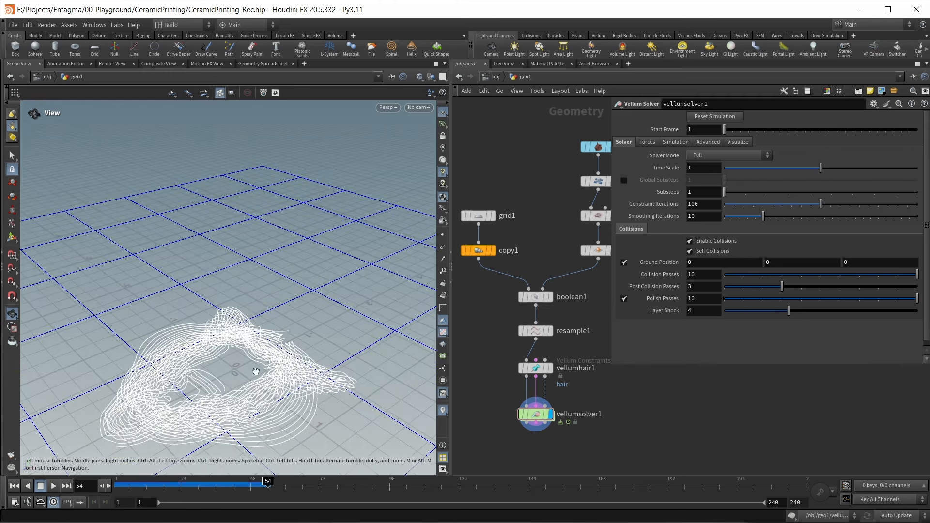
pyautogui.moveTo(198, 365); pyautogui.dragTo(224, 329)
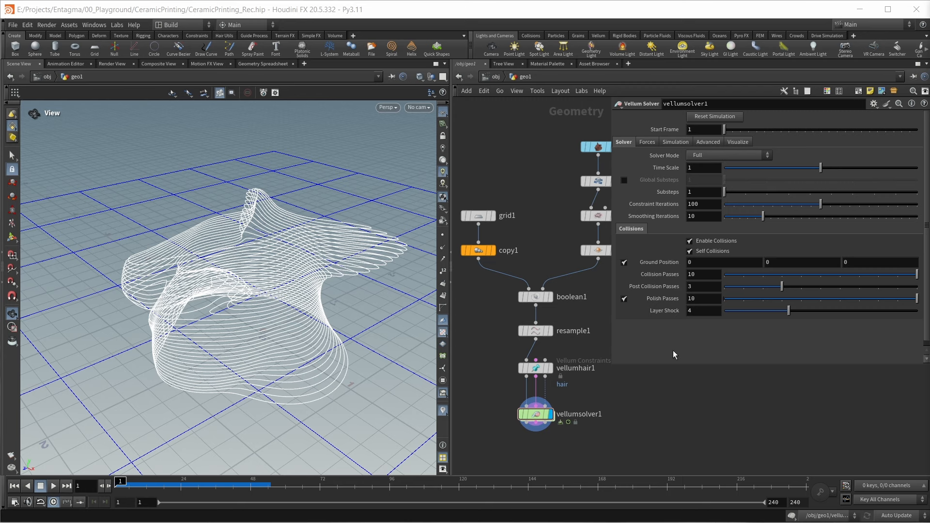
# - Set the Vellum Solver's substeps to 4 and its velocity damping to 1
pyautogui.click(700, 192)
pyautogui.write('4')
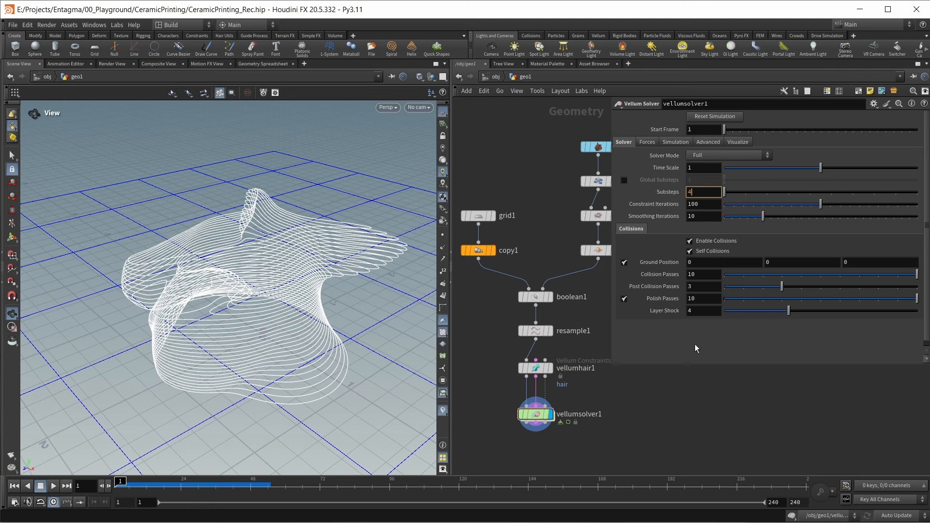
pyautogui.press('Return')
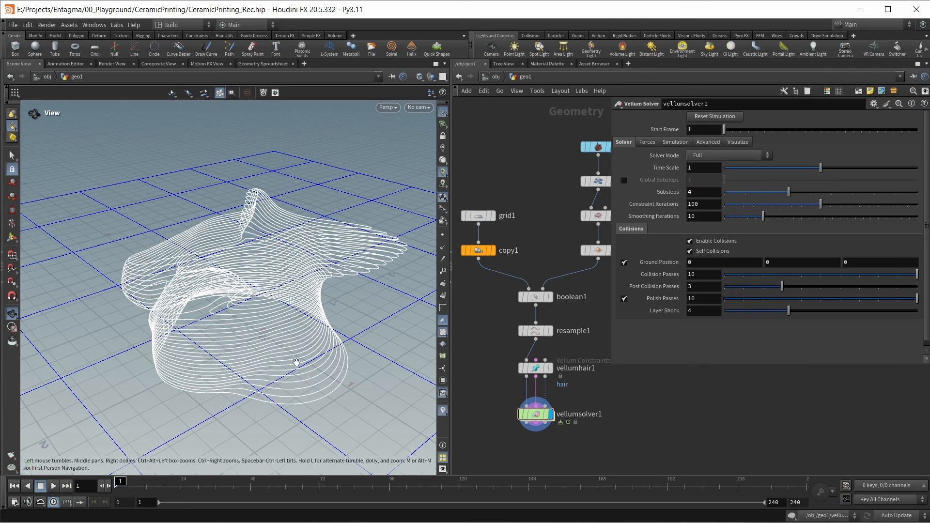
pyautogui.click(647, 142)
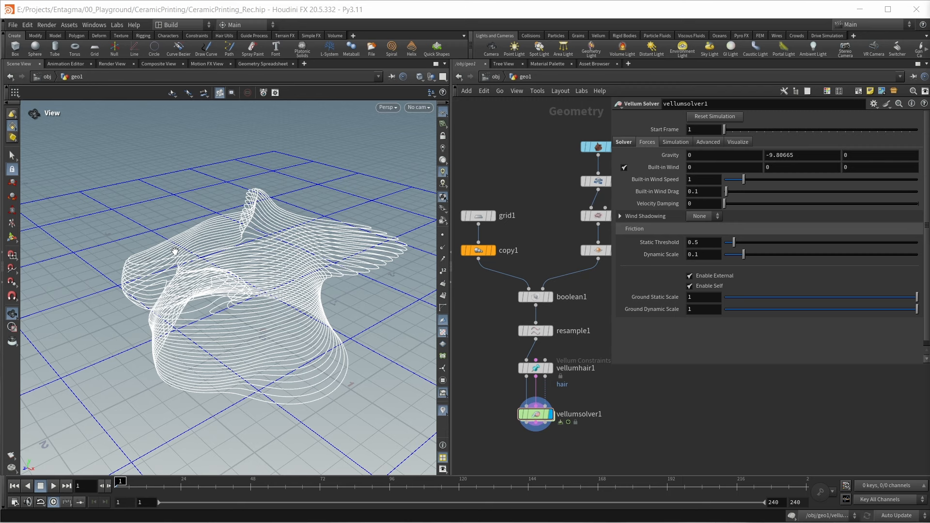
pyautogui.moveTo(698, 204); pyautogui.dragTo(609, 216)
pyautogui.write('1')
pyautogui.press('Return')
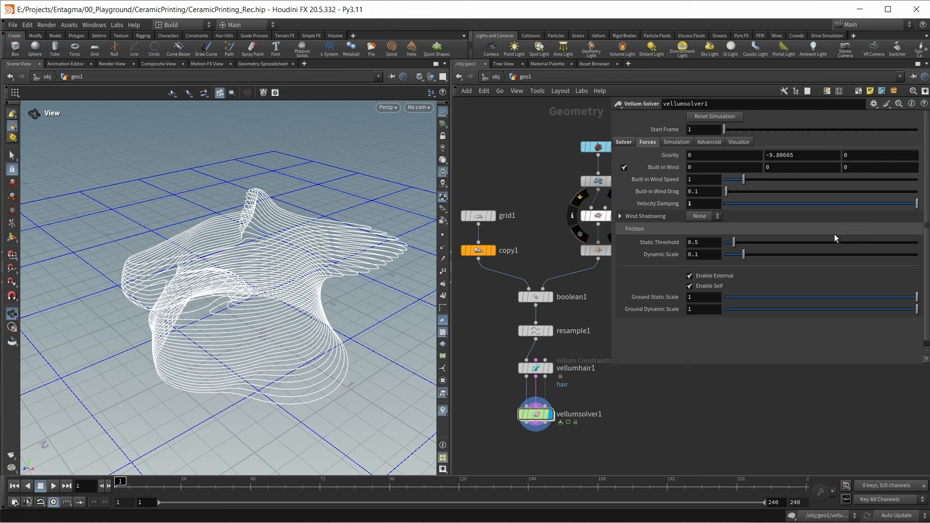
# - Raise the solver's friction static threshold to 10 and dynamic scale to 1, and test-play the simulation
pyautogui.moveTo(734, 242); pyautogui.dragTo(918, 243)
pyautogui.moveTo(743, 254); pyautogui.dragTo(916, 252)
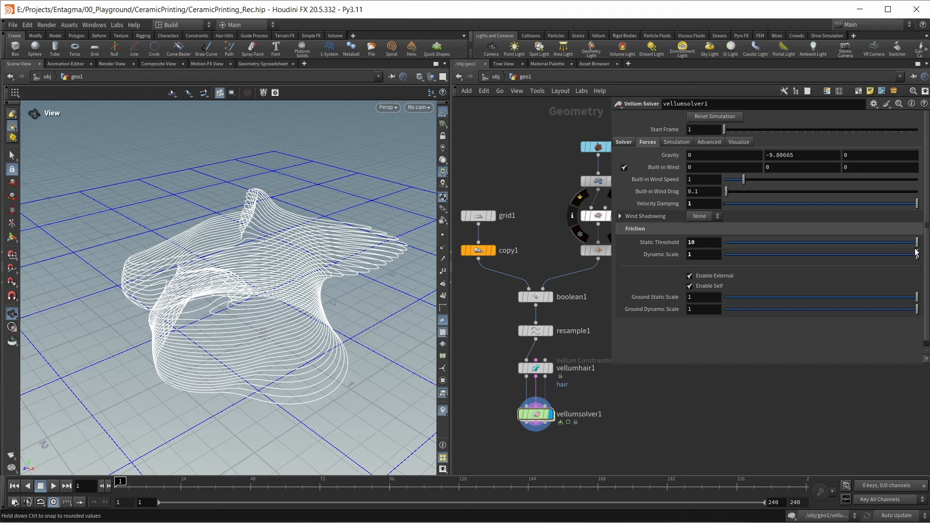
pyautogui.press('Up')
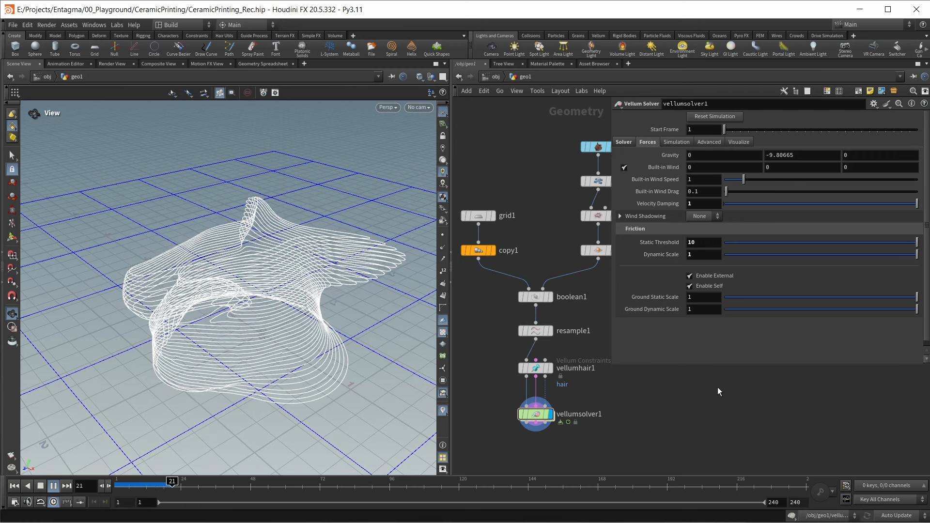
pyautogui.hotkey('ctrl', 'Up')
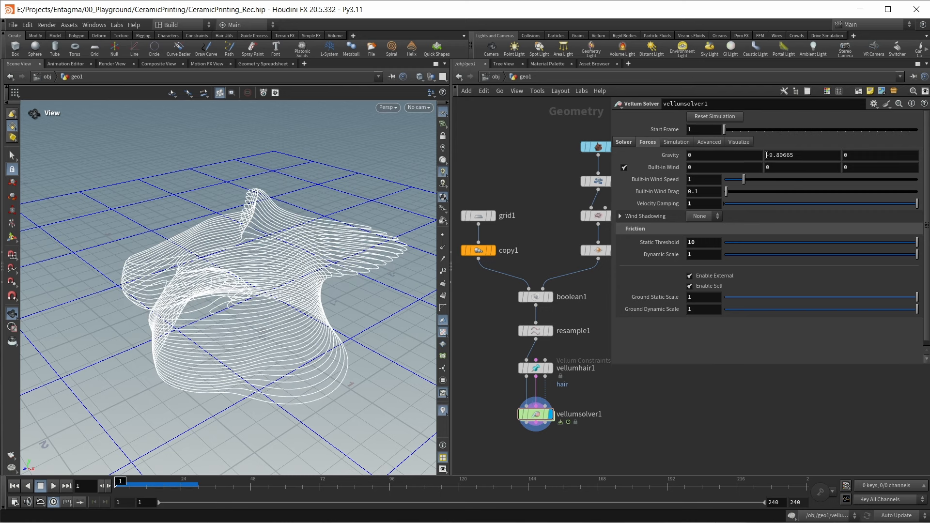
# - Set the Vellum Solver's vertical gravity to -20
pyautogui.doubleClick(812, 154)
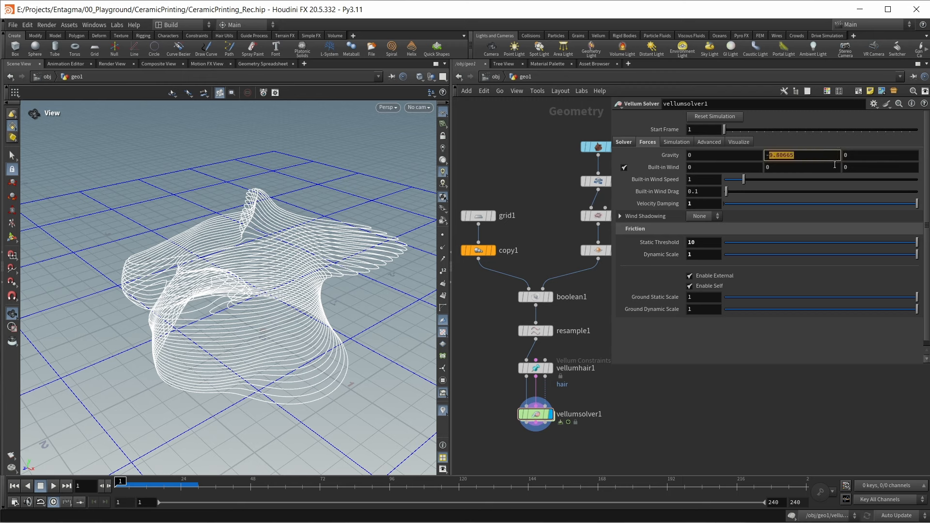
pyautogui.write('20')
pyautogui.press('Return')
# - Play the simulation, examine how the layers settle from the side and up close, and return to frame 1
pyautogui.press('Up')
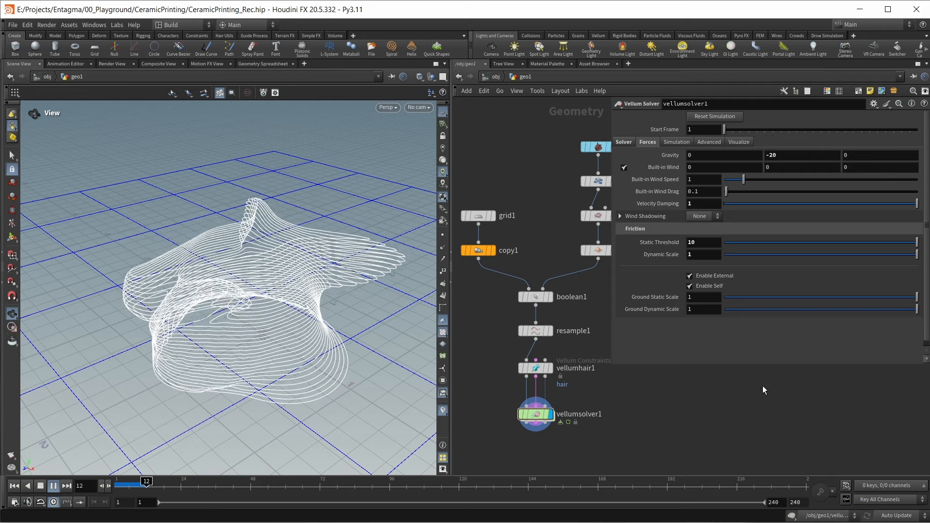
pyautogui.moveTo(288, 322); pyautogui.dragTo(291, 298)
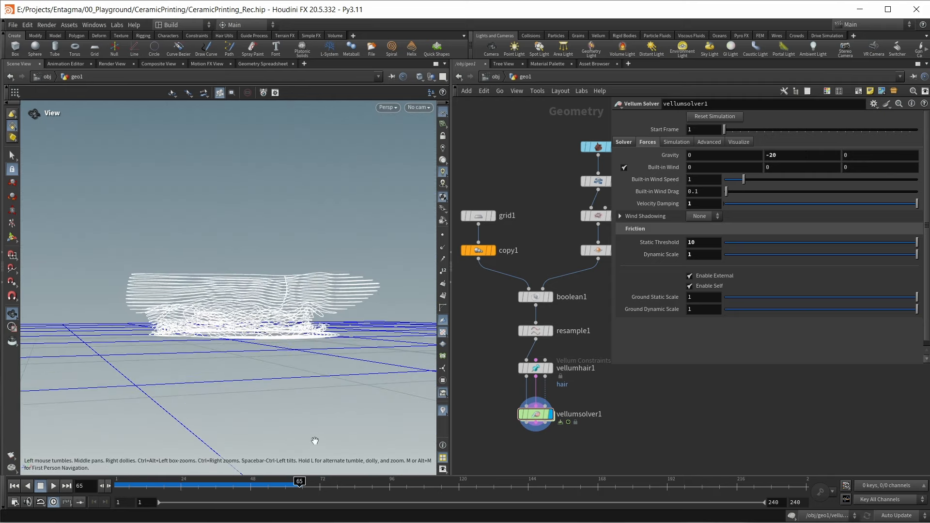
pyautogui.moveTo(300, 482); pyautogui.dragTo(218, 482)
pyautogui.scroll(3, 271, 316)
pyautogui.moveTo(272, 316); pyautogui.dragTo(310, 324)
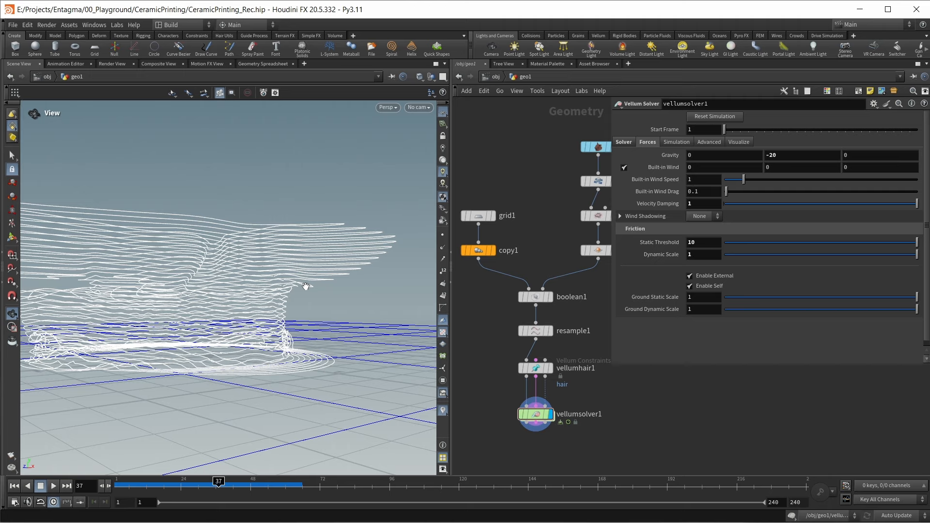
pyautogui.moveTo(219, 485); pyautogui.dragTo(106, 480)
pyautogui.moveTo(298, 262); pyautogui.dragTo(301, 282)
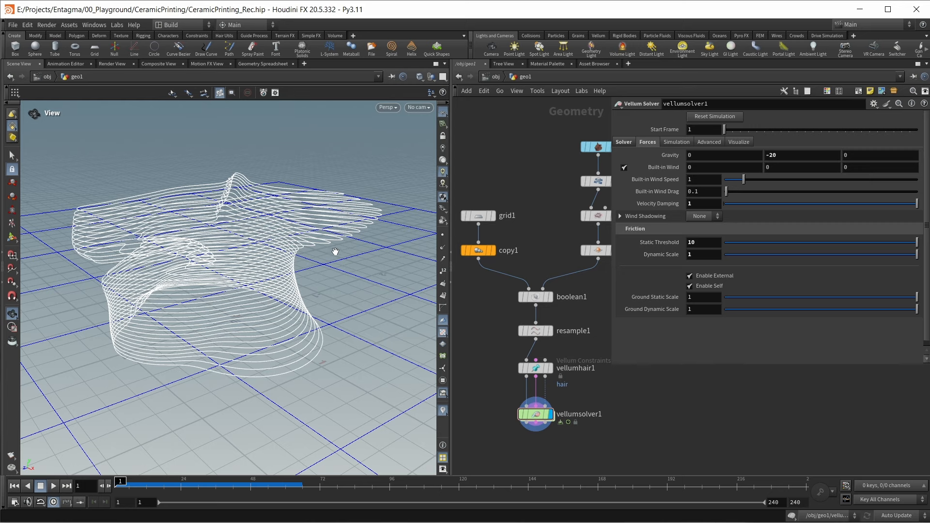
# - Make room above the Vellum Solver and insert a Point Wrangle into the geometry connection between the Vellum hair node and the solver
pyautogui.moveTo(612, 339); pyautogui.dragTo(738, 316)
pyautogui.moveTo(675, 403); pyautogui.dragTo(719, 322, button='middle')
pyautogui.moveTo(578, 334); pyautogui.dragTo(579, 372)
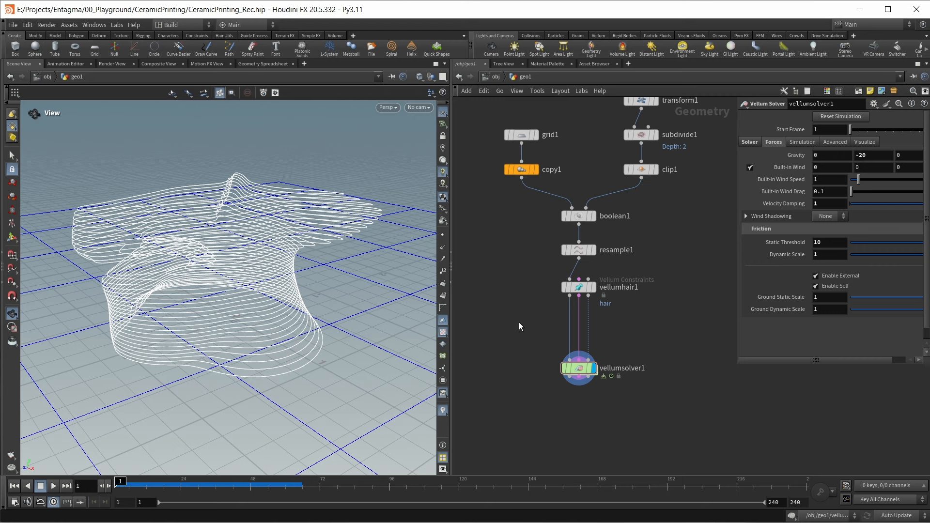
pyautogui.press('Tab')
pyautogui.write('poi')
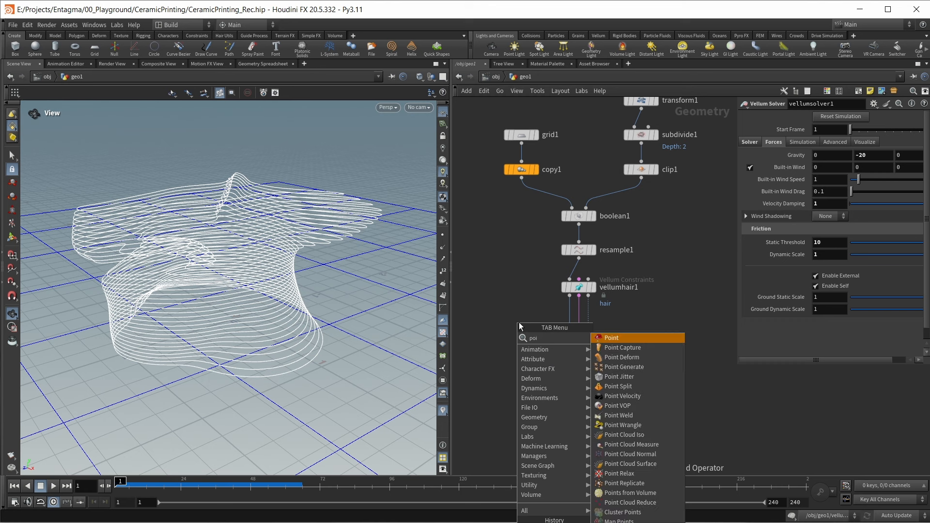
pyautogui.write('ntwr')
pyautogui.press('Return')
pyautogui.click(514, 331)
pyautogui.moveTo(569, 296); pyautogui.dragTo(570, 359)
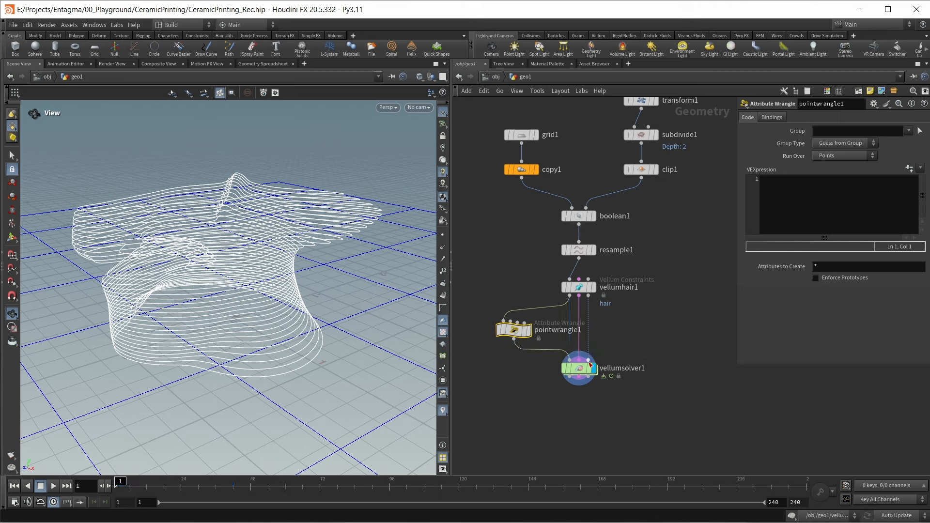
# - Enter the VEX code i@stopped=1; in the Point Wrangle
pyautogui.click(816, 194)
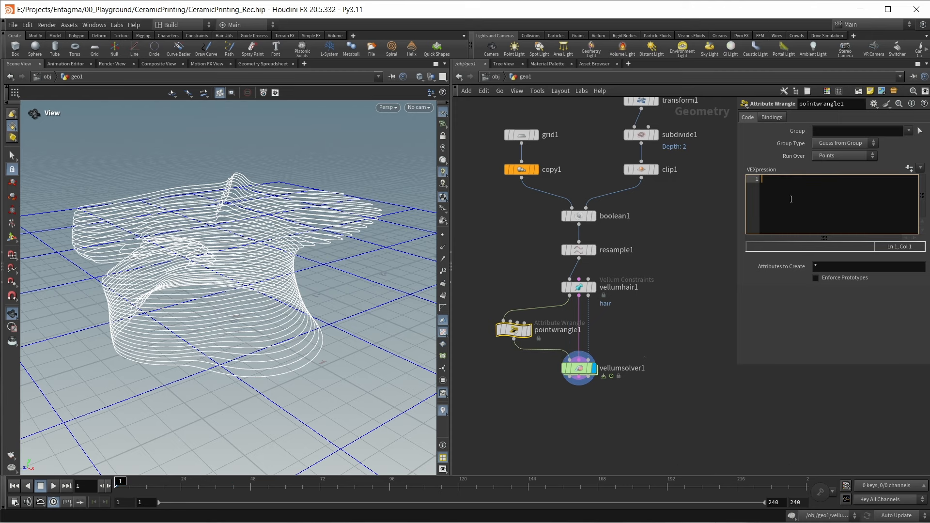
pyautogui.write('i')
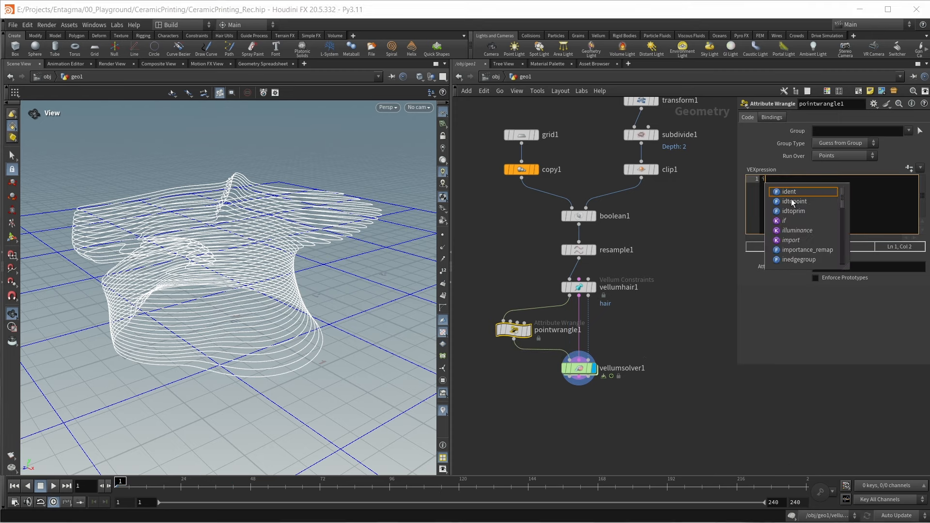
pyautogui.write('@stopped')
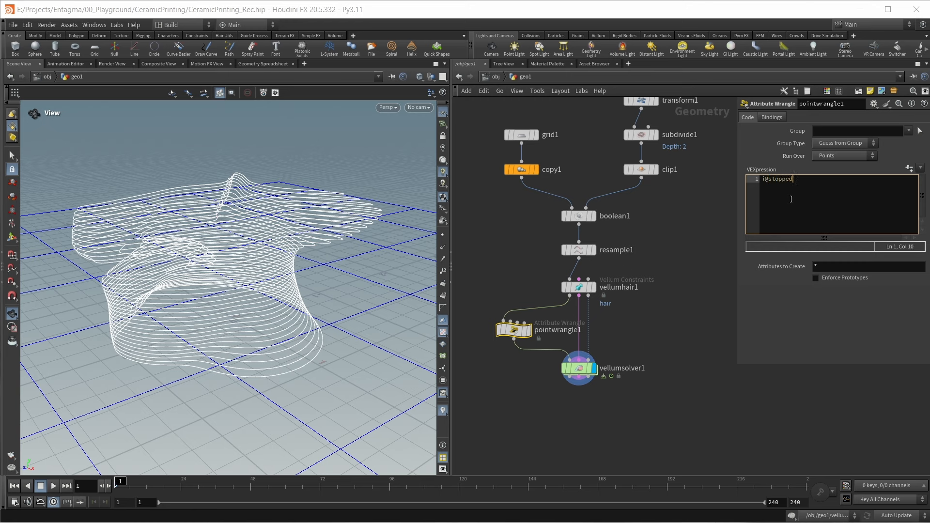
pyautogui.write('=1;')
pyautogui.click(632, 357)
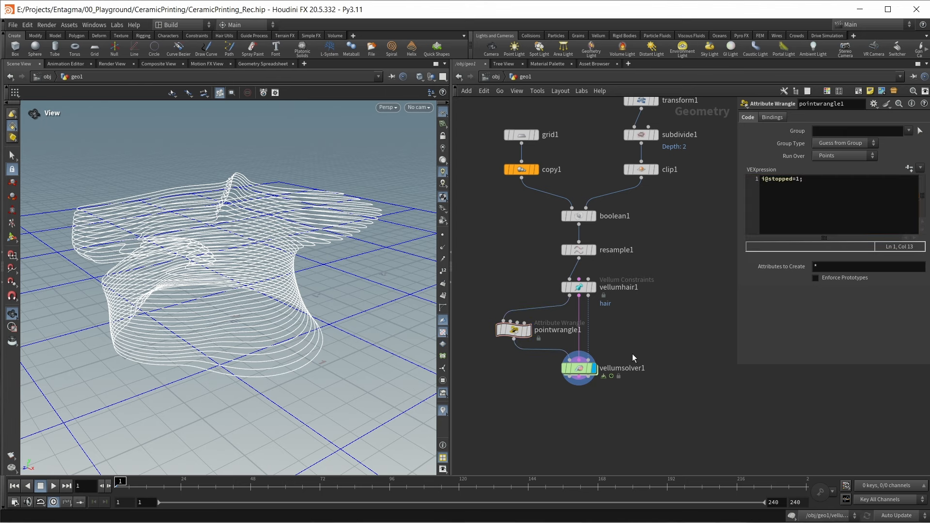
# - Play the simulation with the stopped points, rewind it to frame 1, and inspect the layer curves
pyautogui.press('Up')
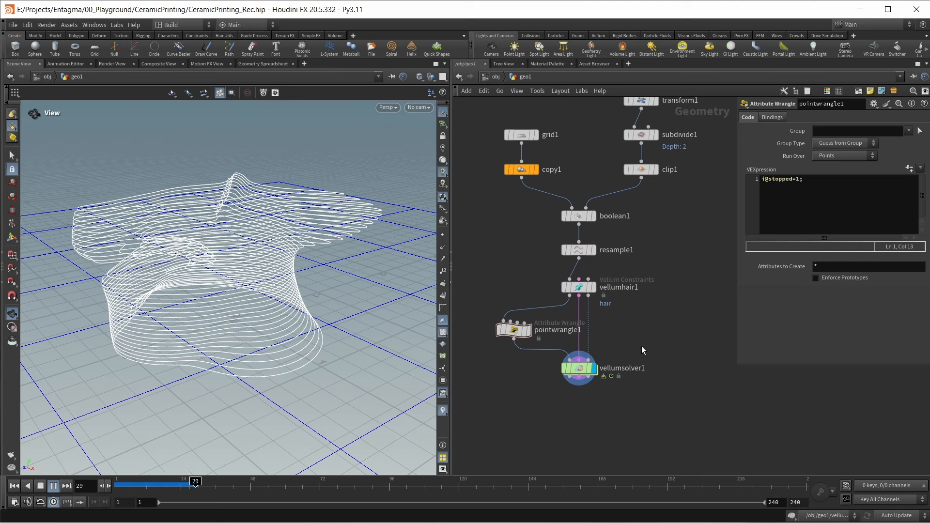
pyautogui.hotkey('ctrl', 'Up')
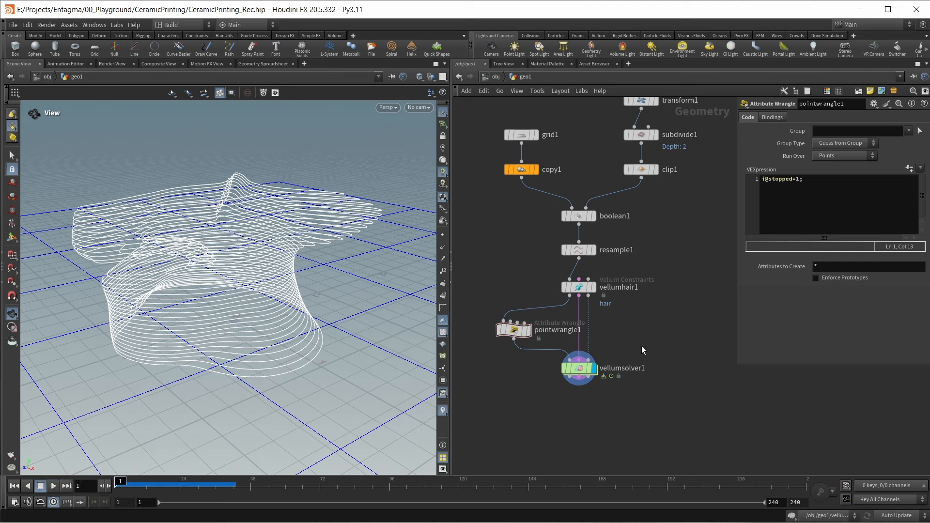
pyautogui.moveTo(274, 369); pyautogui.dragTo(279, 380)
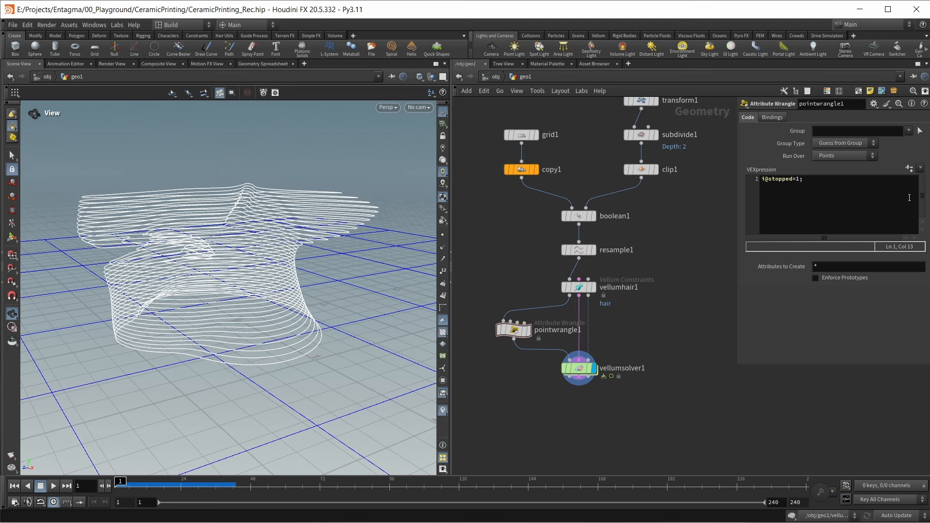
pyautogui.moveTo(716, 245); pyautogui.dragTo(685, 300, button='middle')
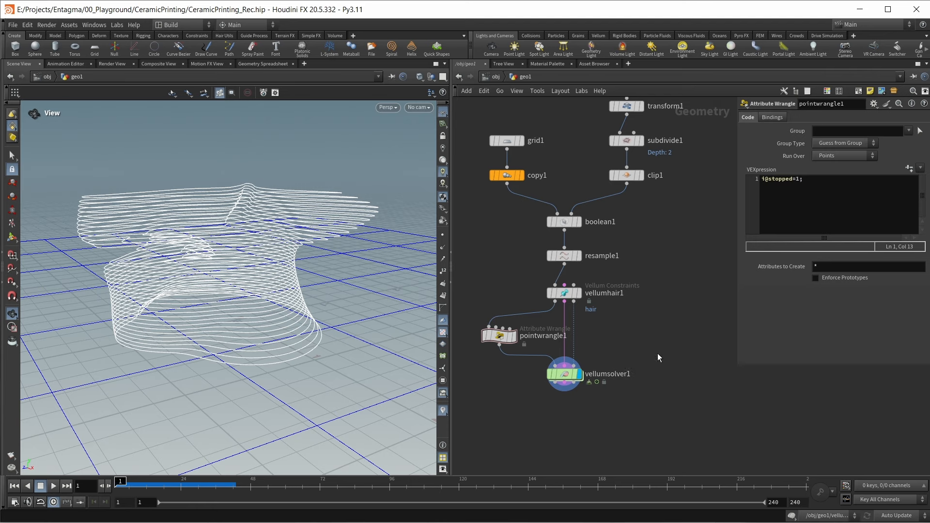
# - Add a Group Create node beside the Vellum hair node, feed it from the resample node, and display its result
pyautogui.press('Tab')
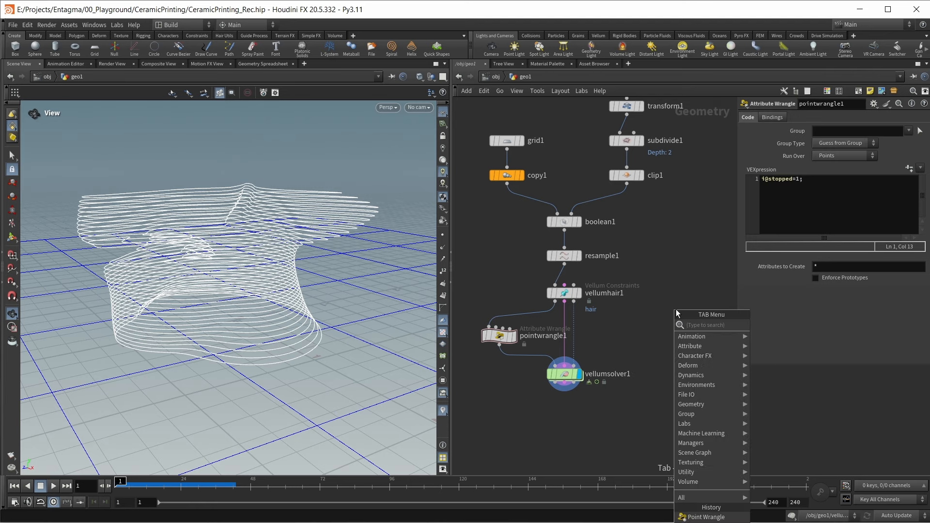
pyautogui.write('grou')
pyautogui.press('Return')
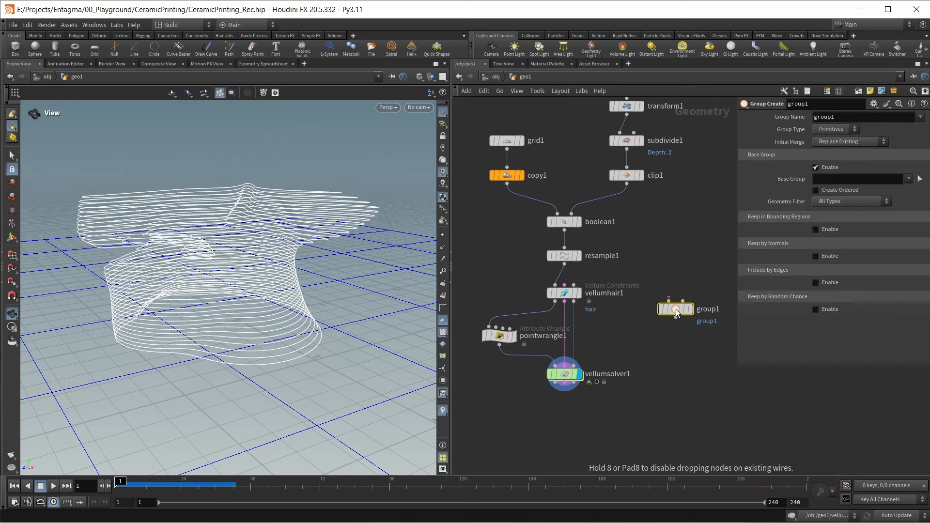
pyautogui.click(673, 294)
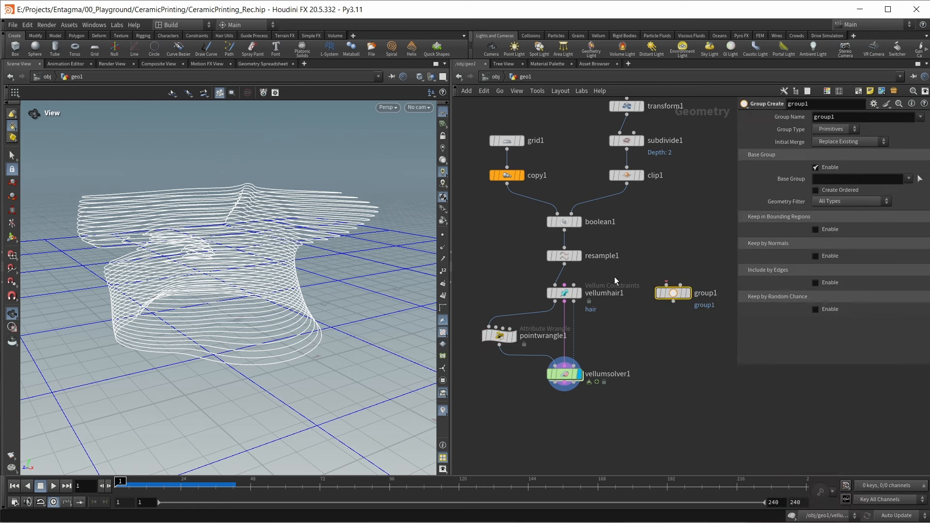
pyautogui.click(688, 293)
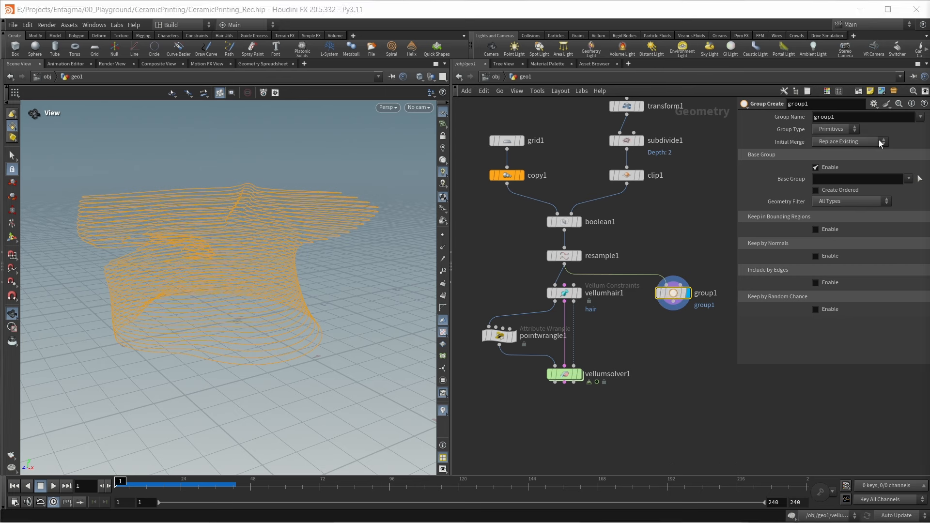
# - Make the group a Points group named active, and base it on bounding regions instead of the base group
pyautogui.click(835, 129)
pyautogui.click(832, 151)
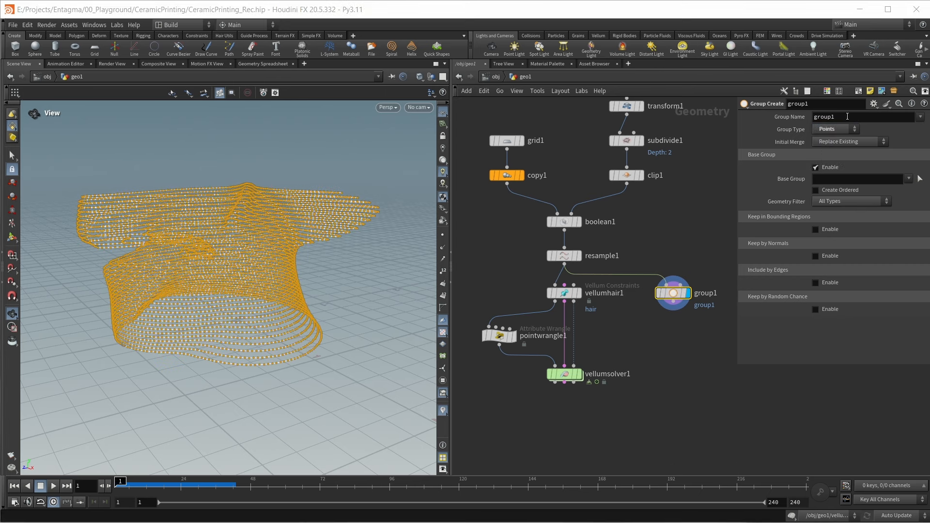
pyautogui.write('active')
pyautogui.press('Return')
pyautogui.click(828, 167)
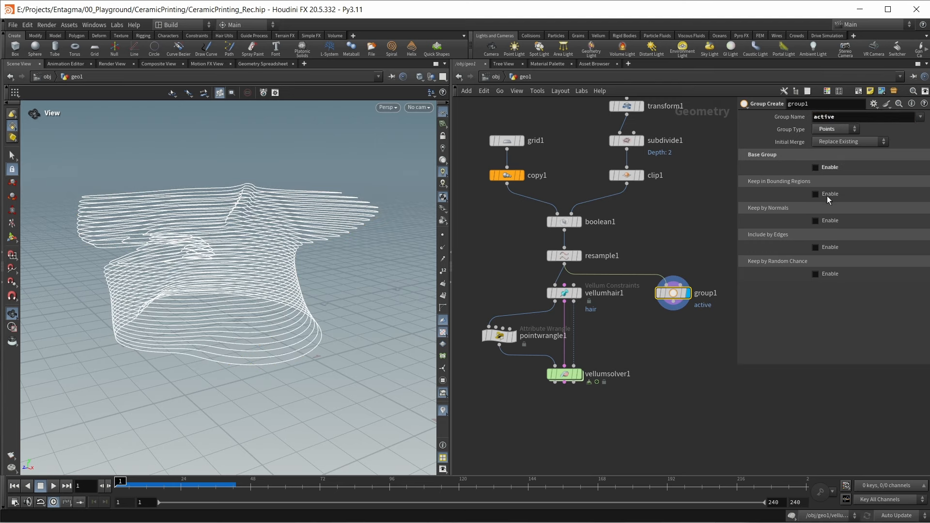
pyautogui.click(828, 193)
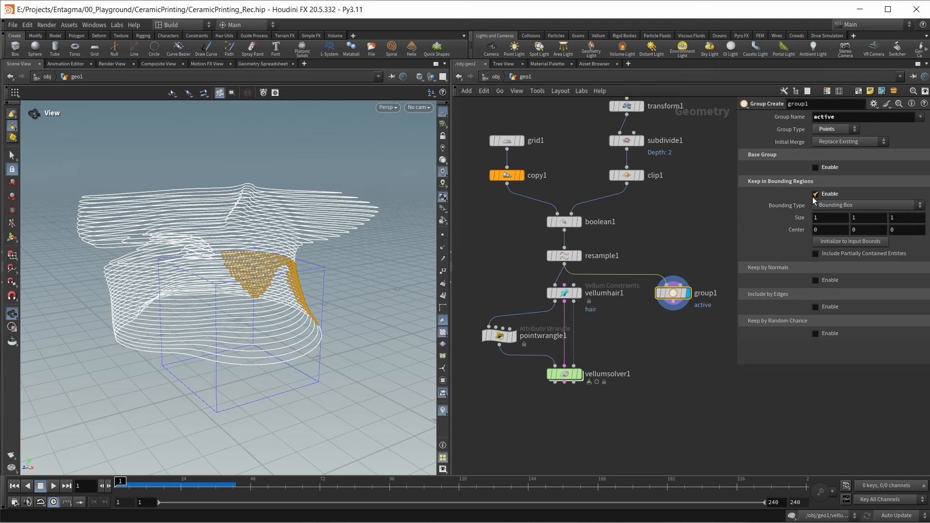
# - Set the group's bounding box size to 3, .2, 3
pyautogui.moveTo(737, 222); pyautogui.dragTo(702, 222)
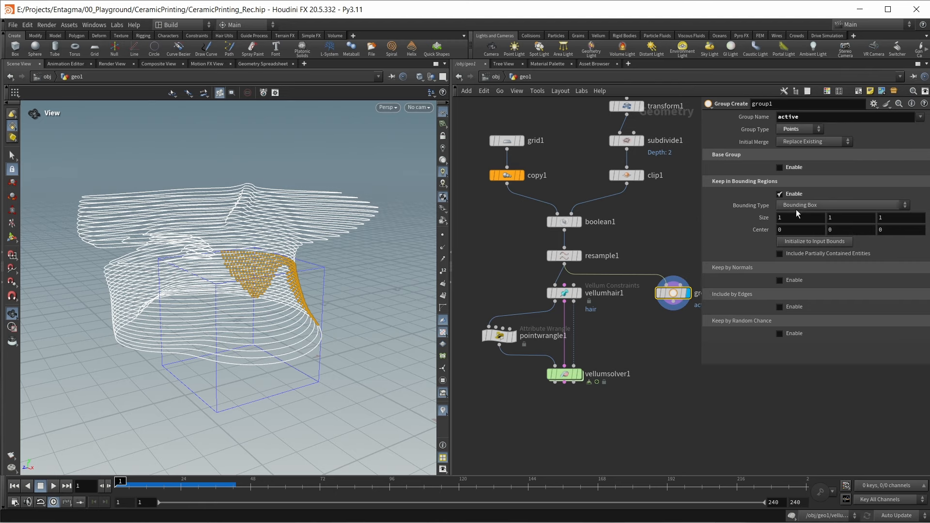
pyautogui.moveTo(802, 217); pyautogui.dragTo(729, 229)
pyautogui.write('3')
pyautogui.press('Return')
pyautogui.doubleClick(896, 216)
pyautogui.write('3')
pyautogui.press('Return')
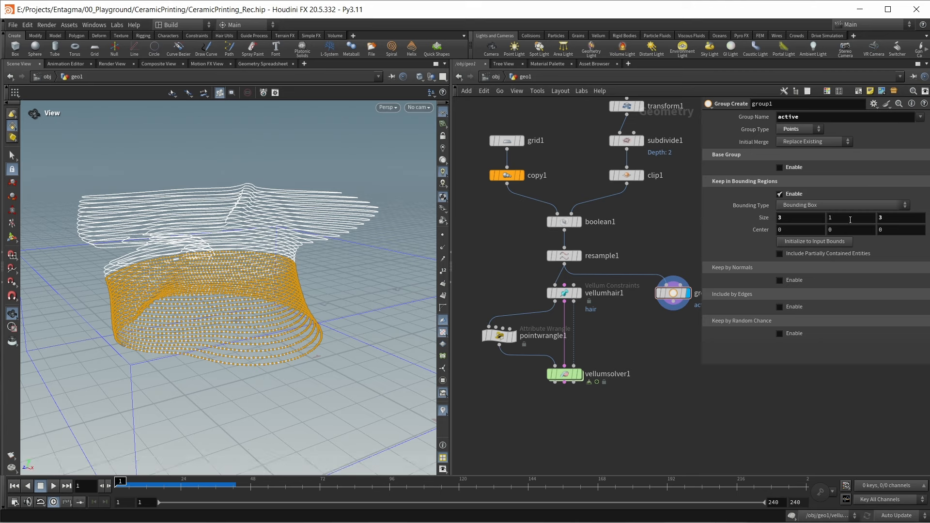
pyautogui.moveTo(832, 218); pyautogui.dragTo(764, 231)
pyautogui.write('.2')
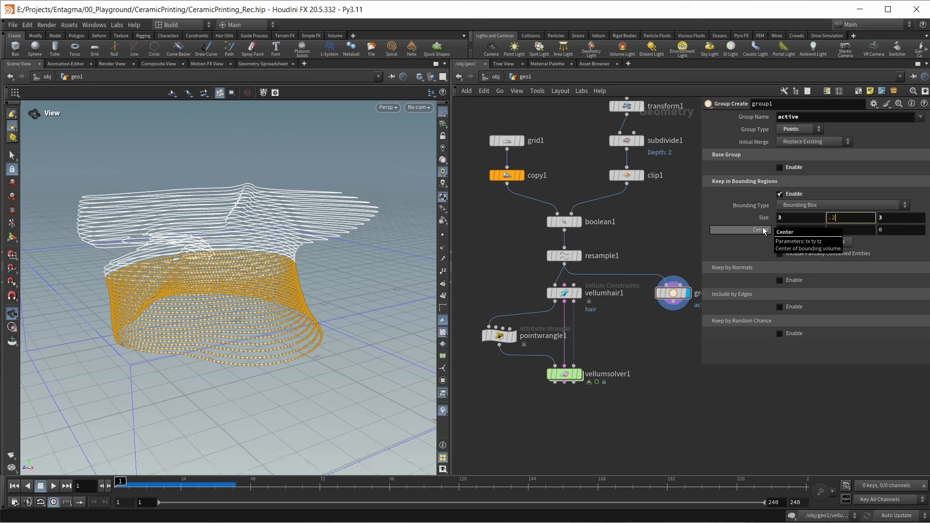
pyautogui.press('Return')
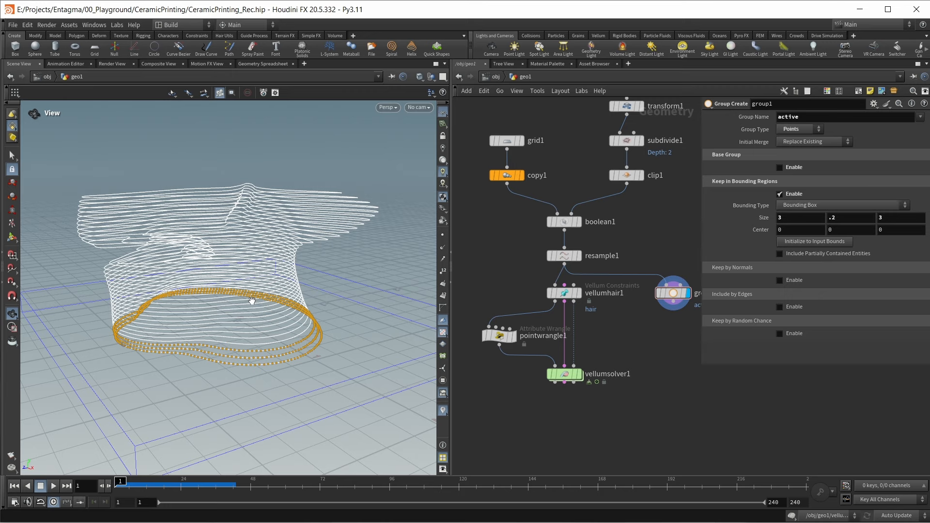
# - Lower the bounding box beneath the layer curves to a center Y of about -0.0997 and keyframe it at frame 1
pyautogui.press('Return')
pyautogui.moveTo(238, 231); pyautogui.dragTo(236, 240)
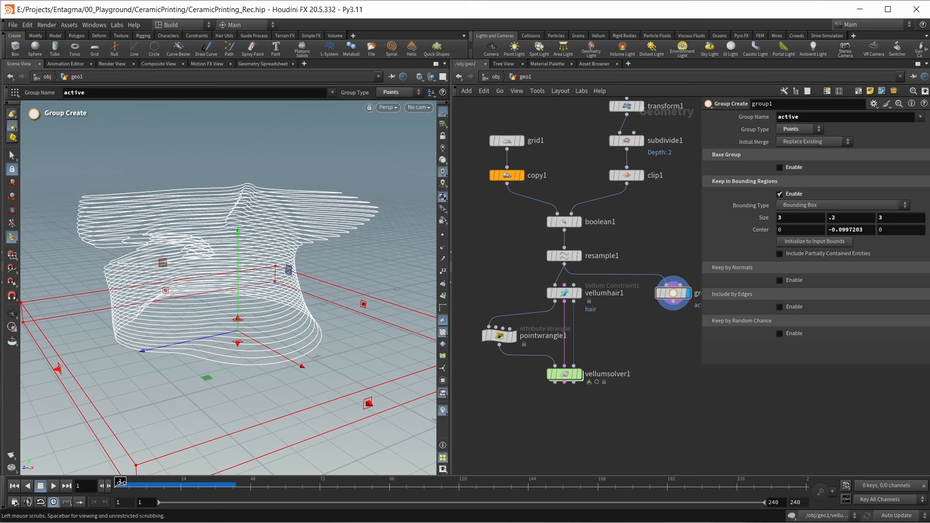
pyautogui.keyDown('alt'); pyautogui.click(867, 229); pyautogui.keyUp('alt')
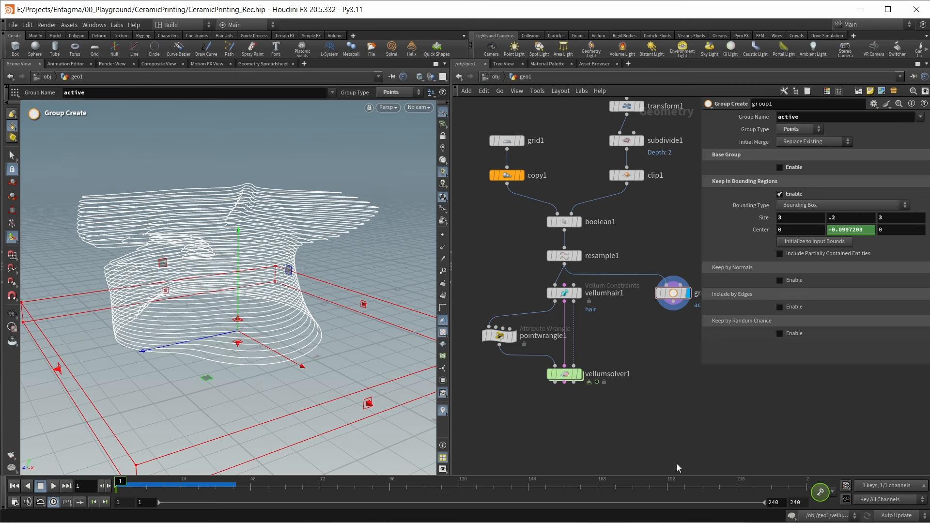
# - At frame 216, raise the bounding box to a center Y of about 1.2, keyframe it, and return to frame 1
pyautogui.click(737, 482)
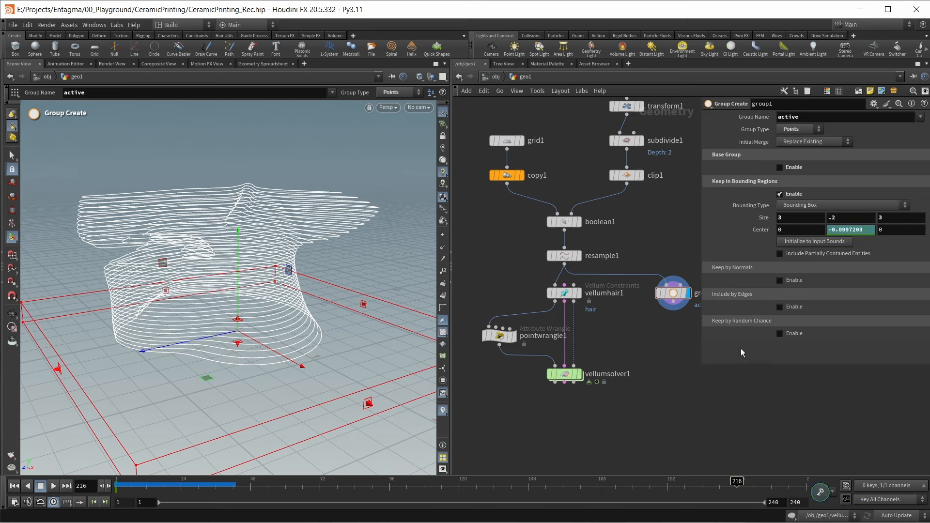
pyautogui.moveTo(239, 229); pyautogui.dragTo(242, 98)
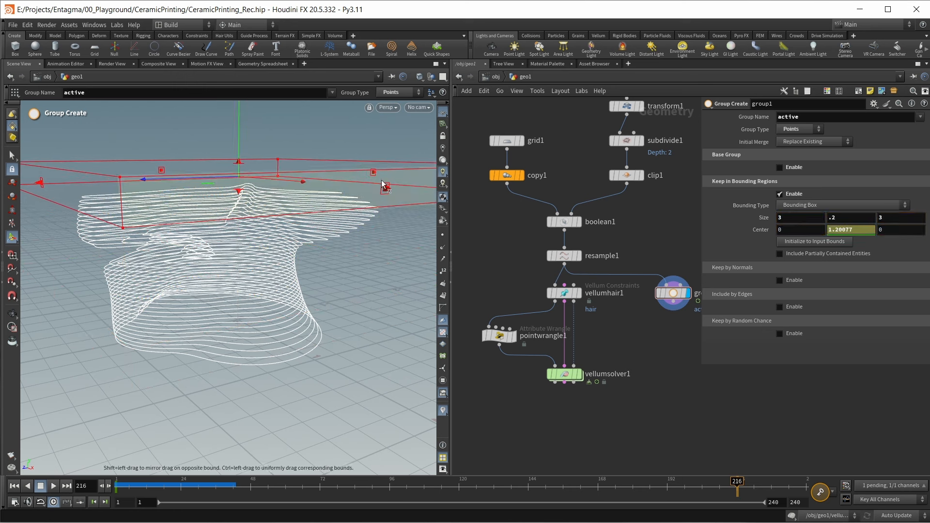
pyautogui.keyDown('alt'); pyautogui.click(862, 234); pyautogui.keyUp('alt')
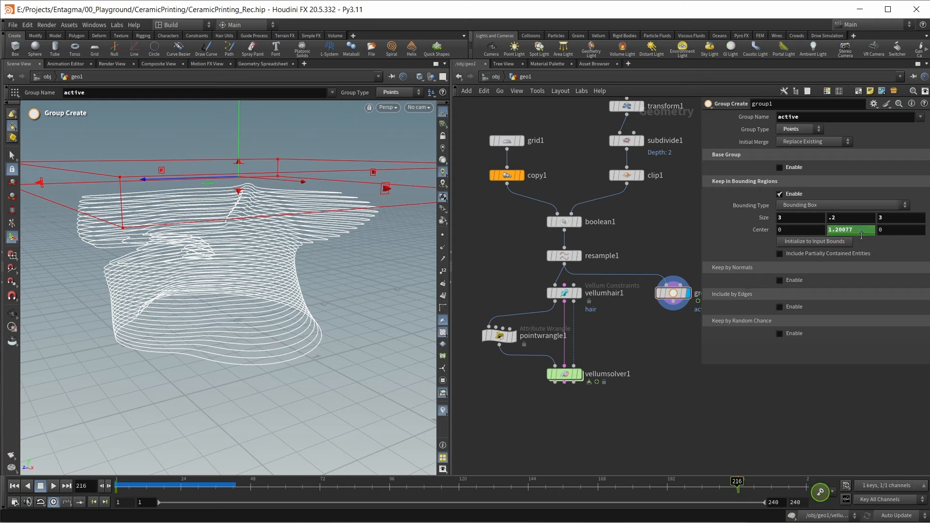
pyautogui.moveTo(727, 481); pyautogui.dragTo(109, 484)
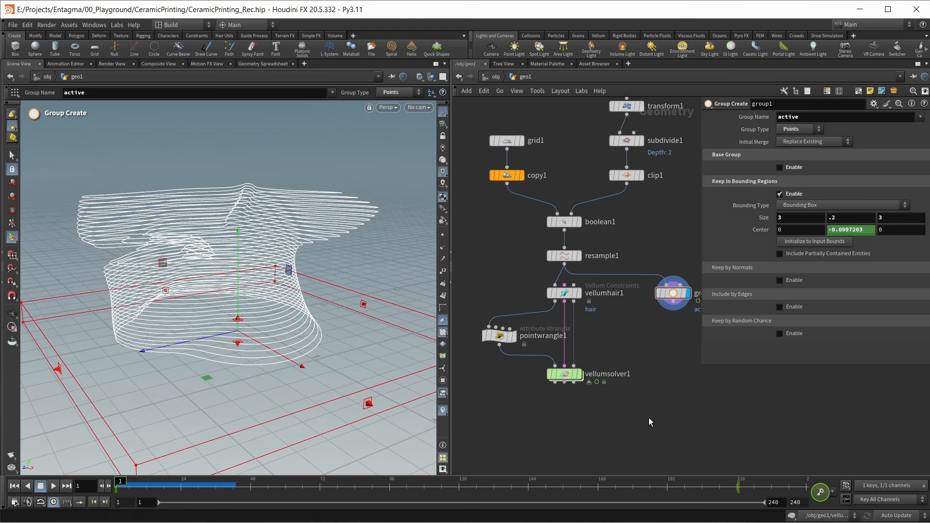
# - Add a Null node fed by the group node, place it just below, and rename it REF
pyautogui.press('Tab')
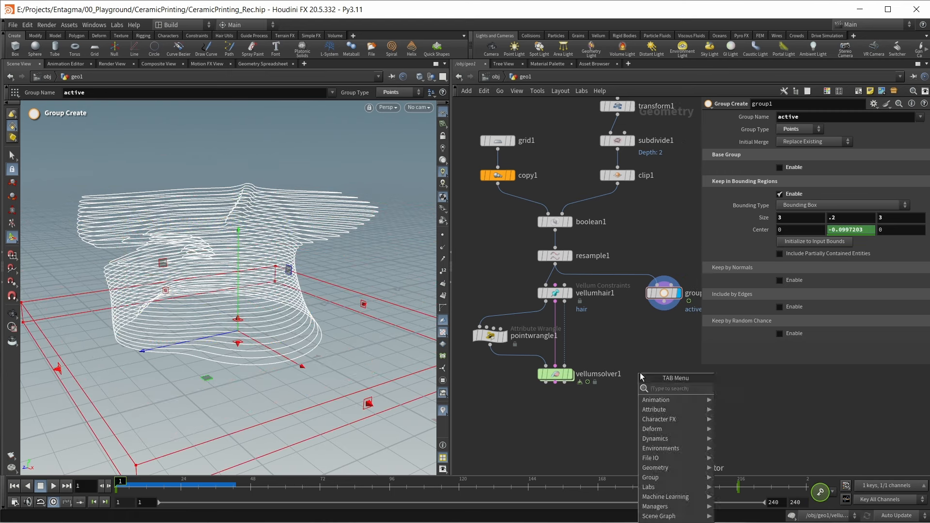
pyautogui.write('null')
pyautogui.press('Return')
pyautogui.click(639, 372)
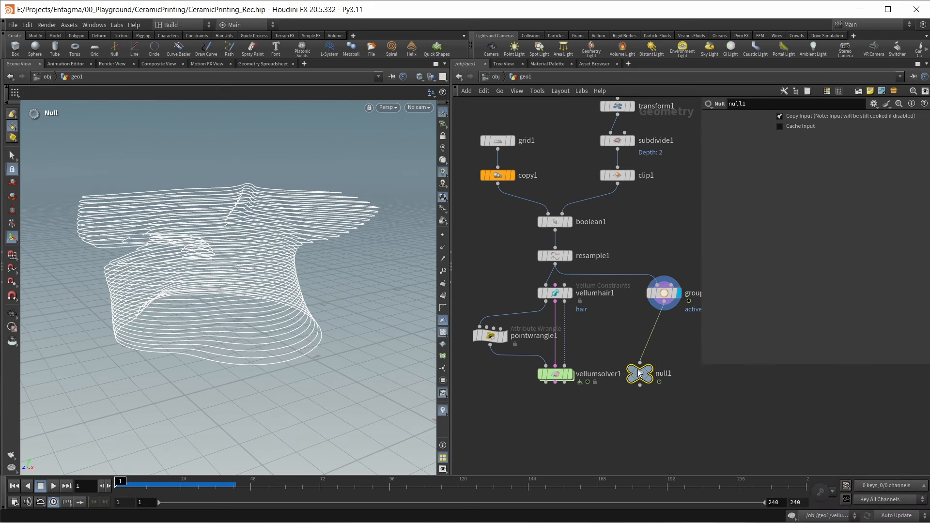
pyautogui.moveTo(638, 369); pyautogui.dragTo(633, 332)
pyautogui.doubleClick(659, 335)
pyautogui.write('REF')
pyautogui.press('Return')
# - Display the Vellum Solver, enter its forces network, and add a POP Wrangle above the FORCE output
pyautogui.click(572, 377)
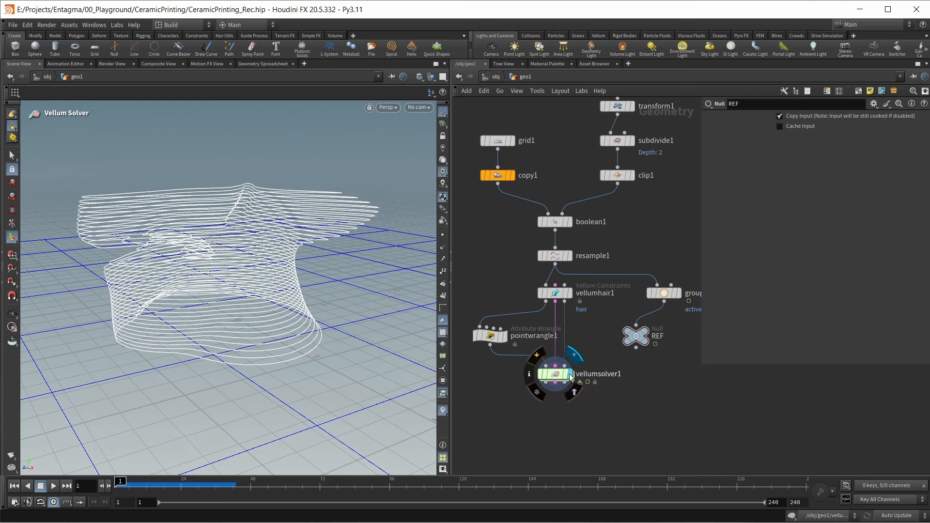
pyautogui.doubleClick(557, 374)
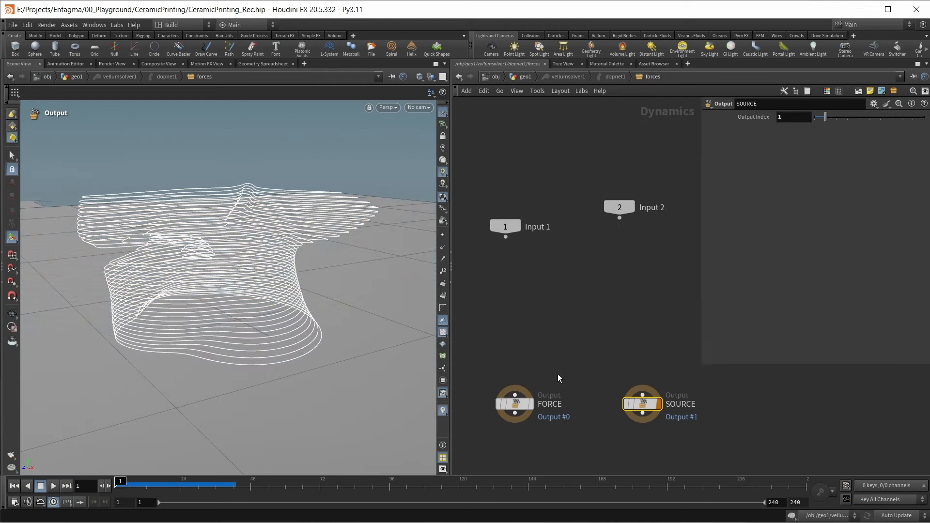
pyautogui.press('Tab')
pyautogui.write('pop w')
pyautogui.press('Down')
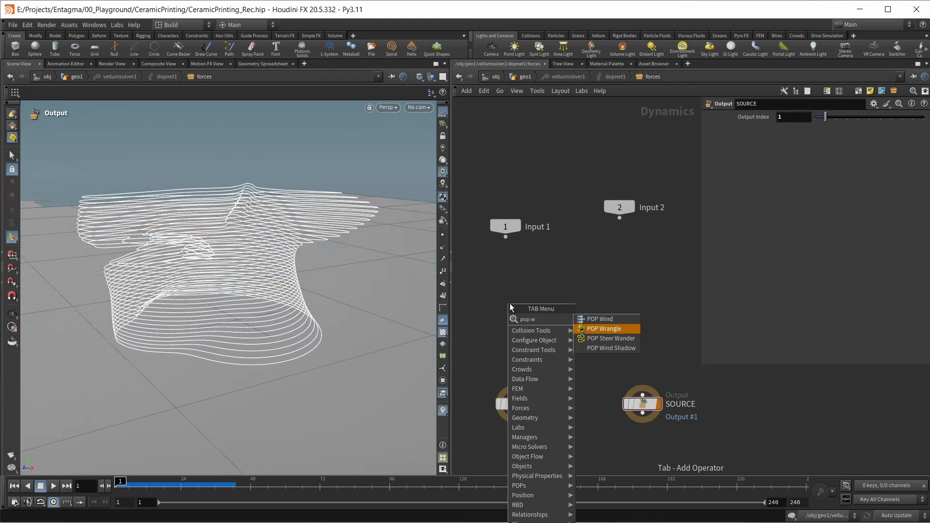
pyautogui.press('Return')
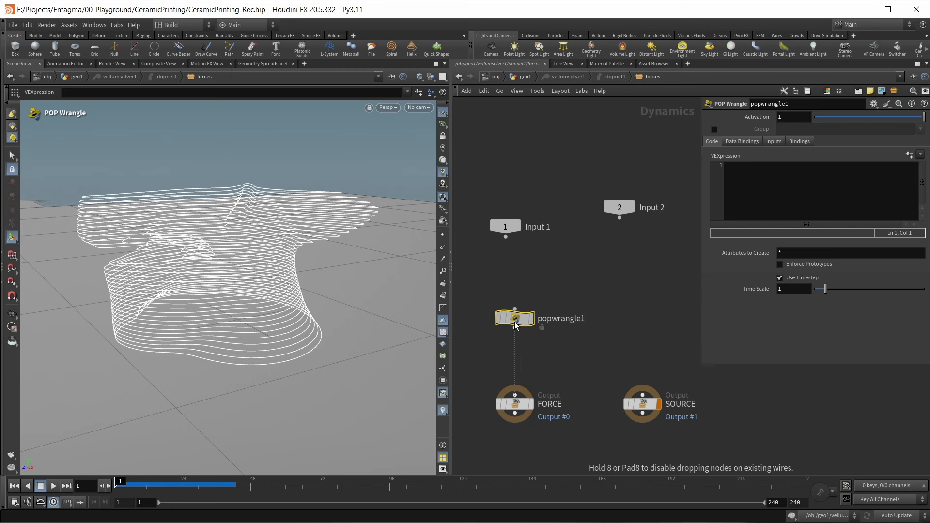
pyautogui.click(513, 322)
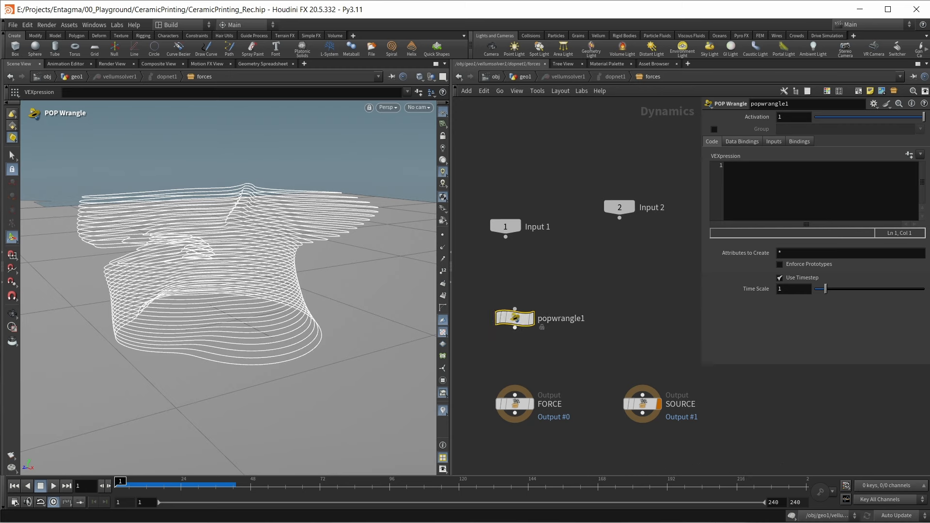
# - Set the POP Wrangle's Input 1 to Myself and Input 2 to SOP, pointing its SOP path to the REF node
pyautogui.click(774, 141)
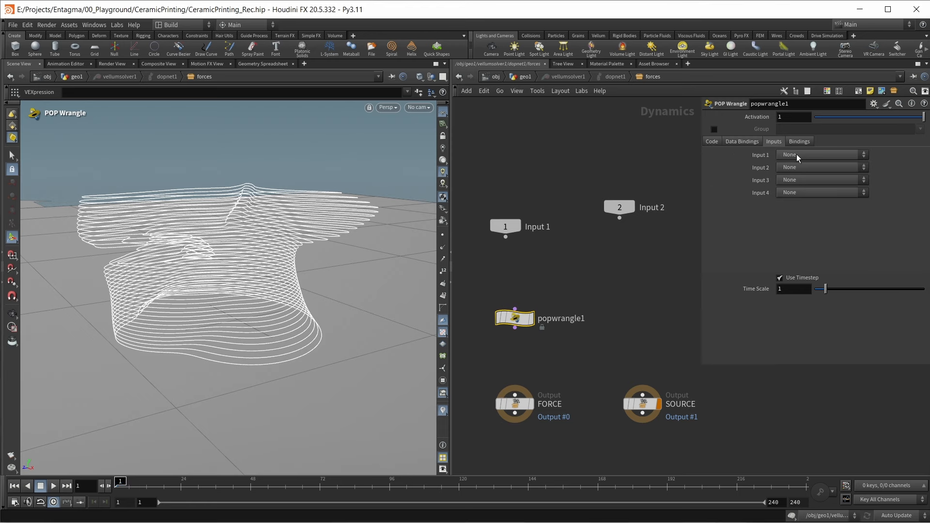
pyautogui.click(796, 154)
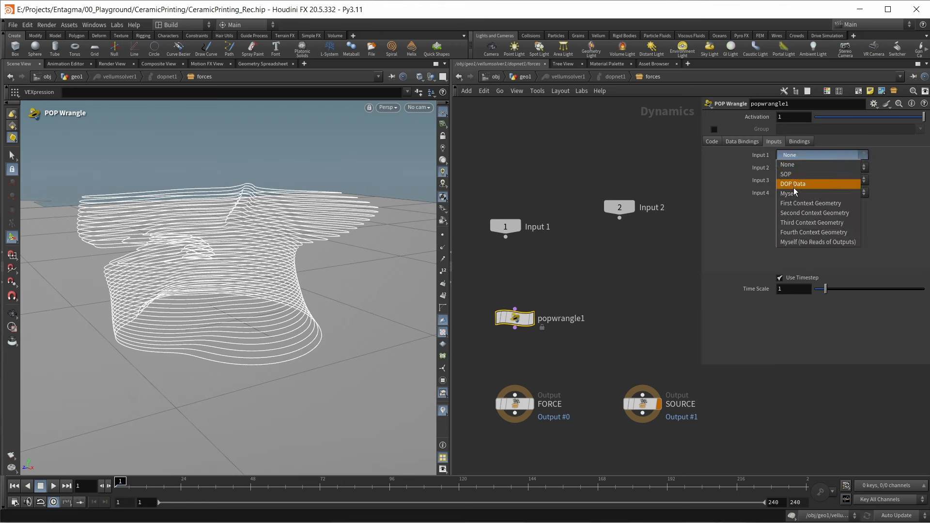
pyautogui.click(794, 193)
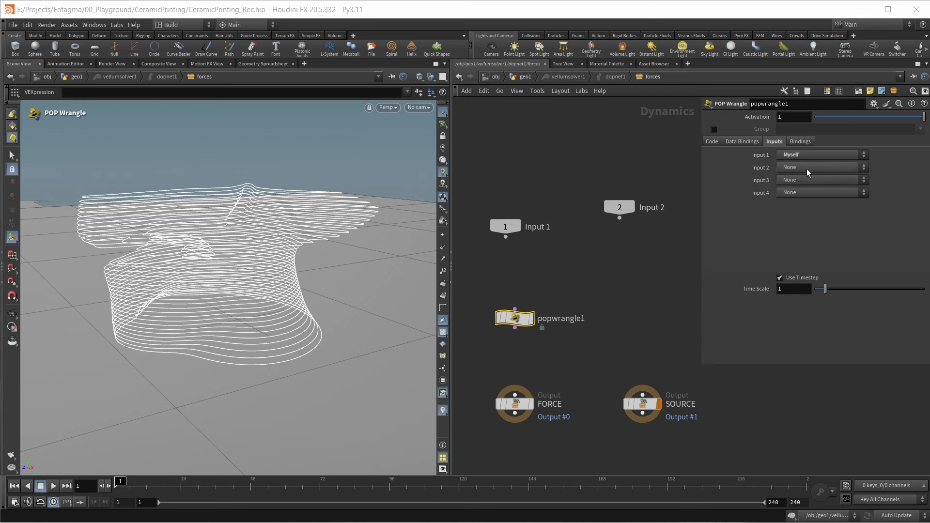
pyautogui.click(807, 169)
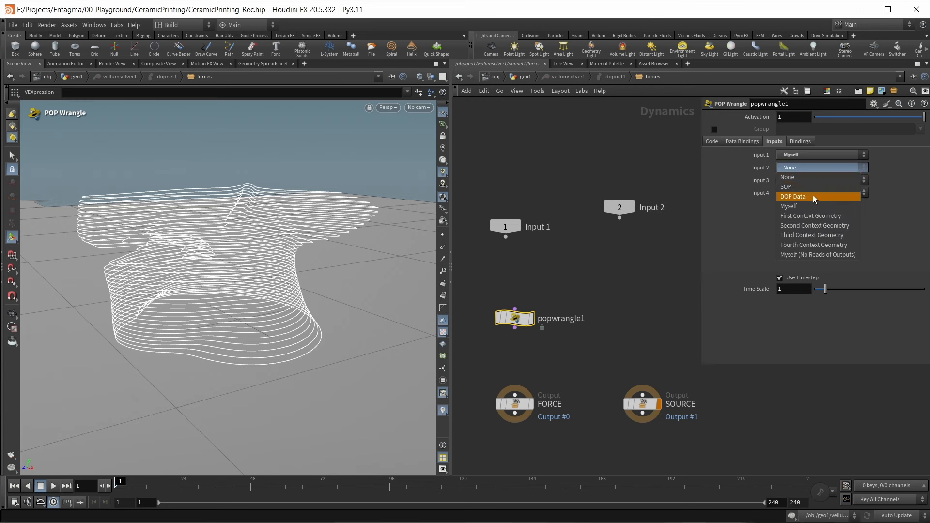
pyautogui.click(794, 187)
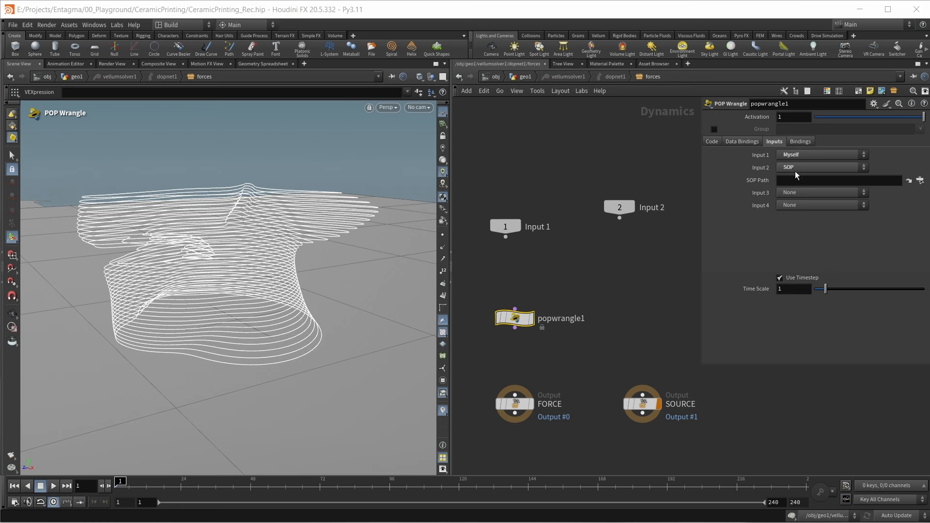
pyautogui.click(920, 181)
pyautogui.click(711, 169)
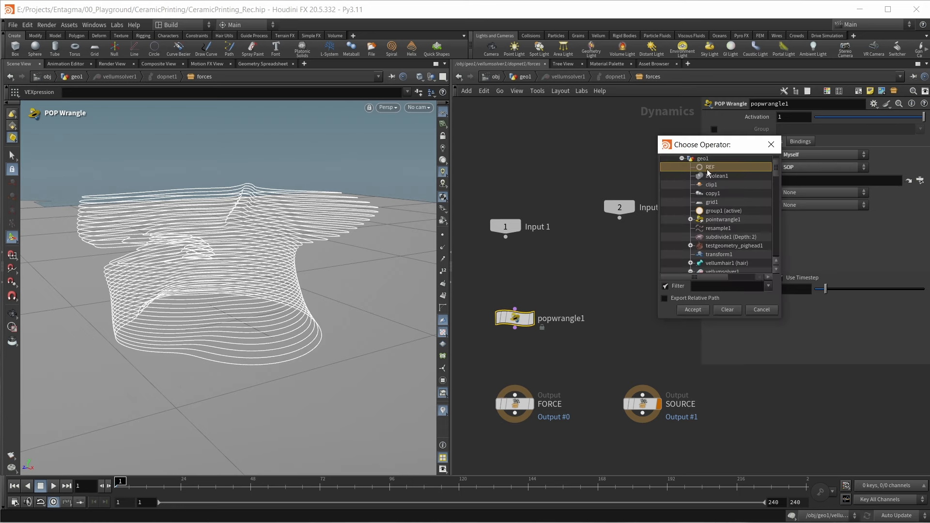
pyautogui.click(692, 310)
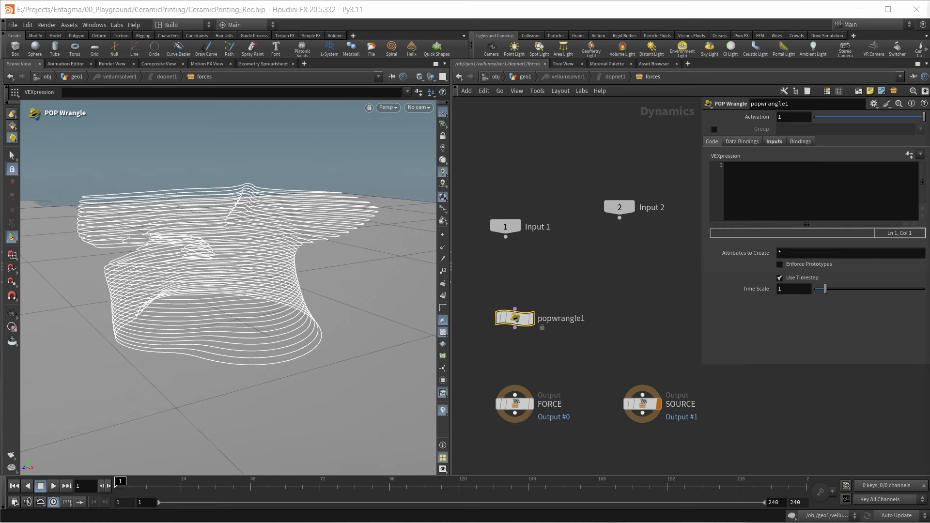
pyautogui.click(809, 191)
pyautogui.write('if(')
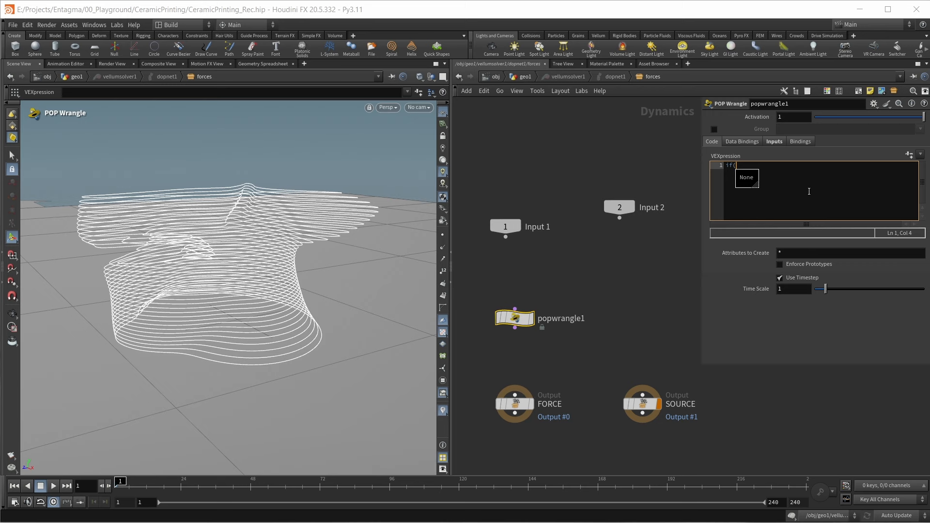
pyautogui.write('inpoi')
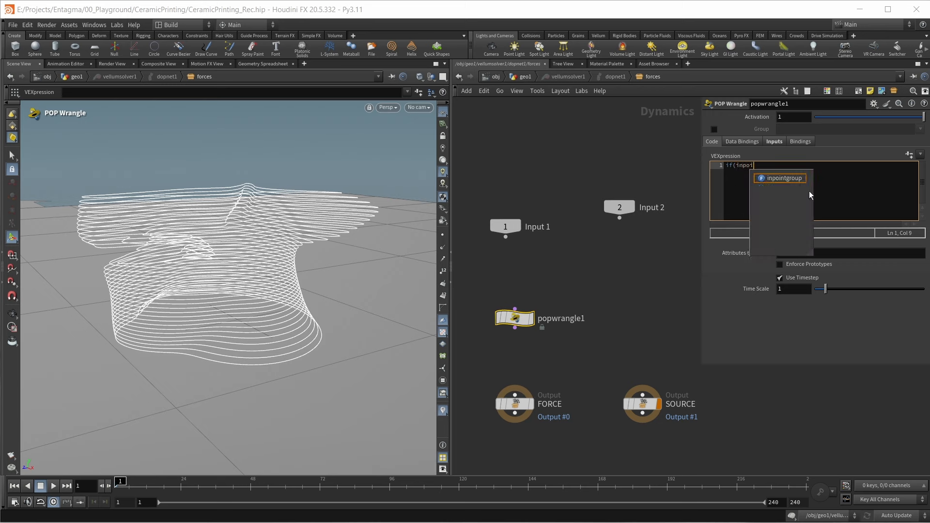
pyautogui.press('Return')
pyautogui.write('(')
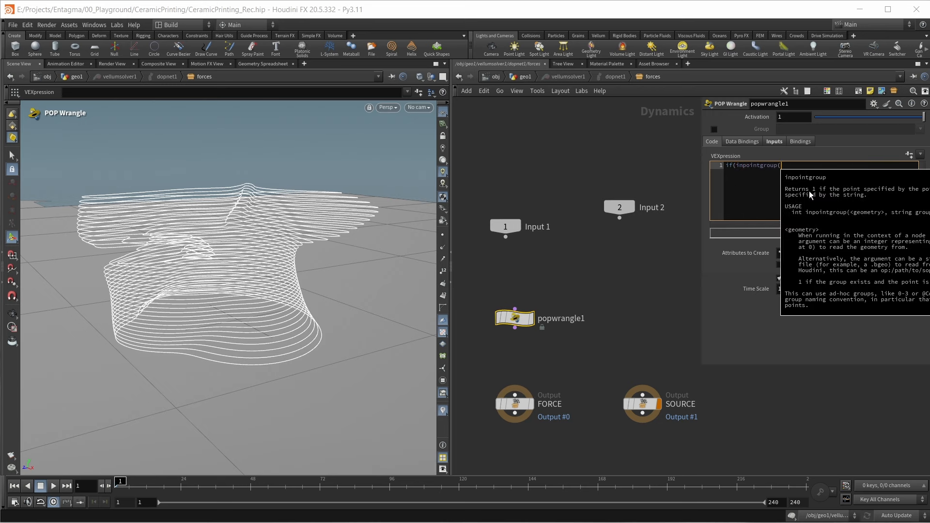
pyautogui.write('1, ')
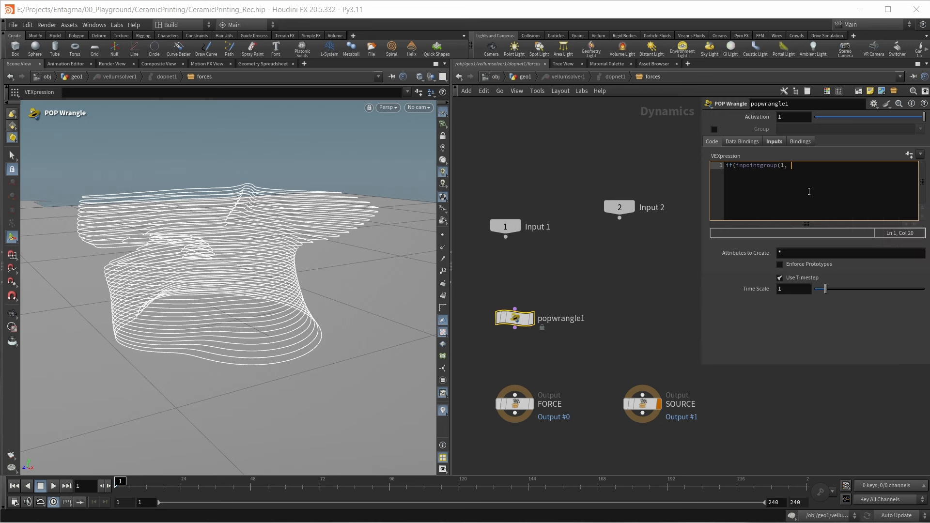
pyautogui.write('"active')
pyautogui.write(', @ptnum)){')
pyautogui.press('Return')
# - Complete the wrangle code with i@stopped=0; inside the if block and i@stopped=1; in a closed else block
pyautogui.write('i@st')
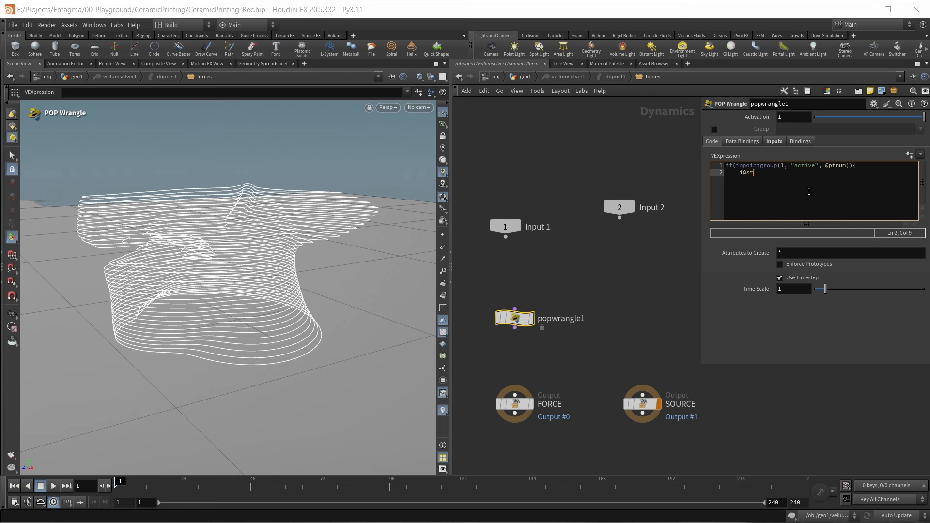
pyautogui.write('opped=0;')
pyautogui.press('Return')
pyautogui.write('}else{')
pyautogui.press('Return')
pyautogui.write('i@stopped=1;')
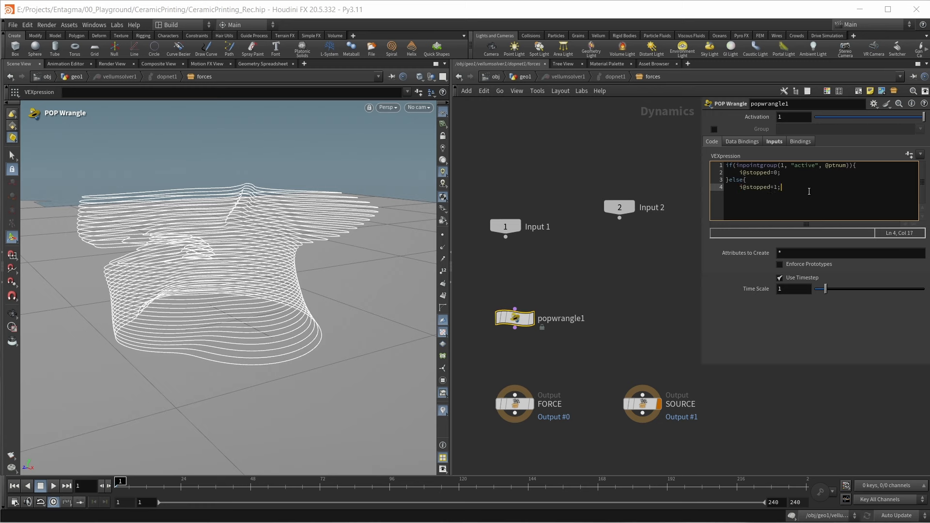
pyautogui.press('Return')
pyautogui.write('}')
# - Connect the POP Wrangle's output to the FORCE output node and return to the geo1 network
pyautogui.click(490, 294)
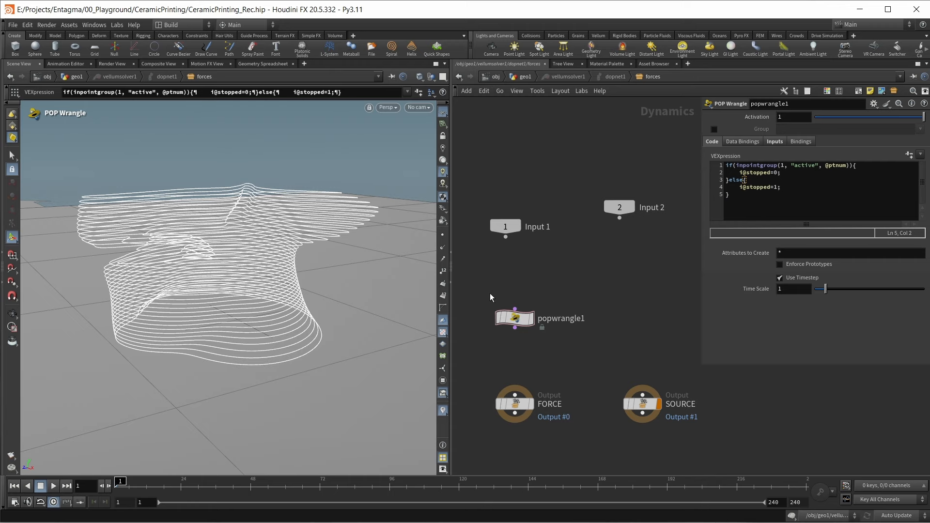
pyautogui.moveTo(515, 328); pyautogui.dragTo(515, 390)
pyautogui.click(529, 77)
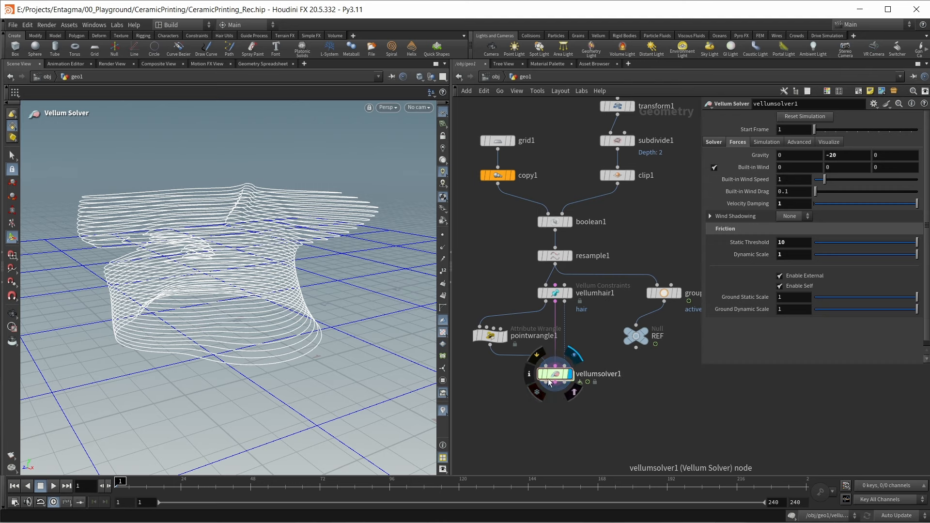
# - Turn on visualization of the Vellum Solver's stopped point attribute from its node info, and play the simulation
pyautogui.click(530, 373)
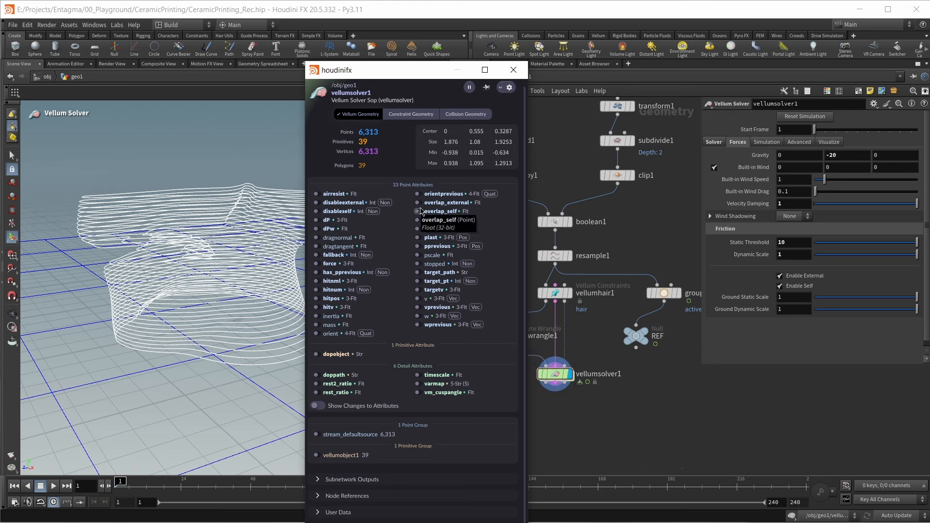
pyautogui.click(418, 264)
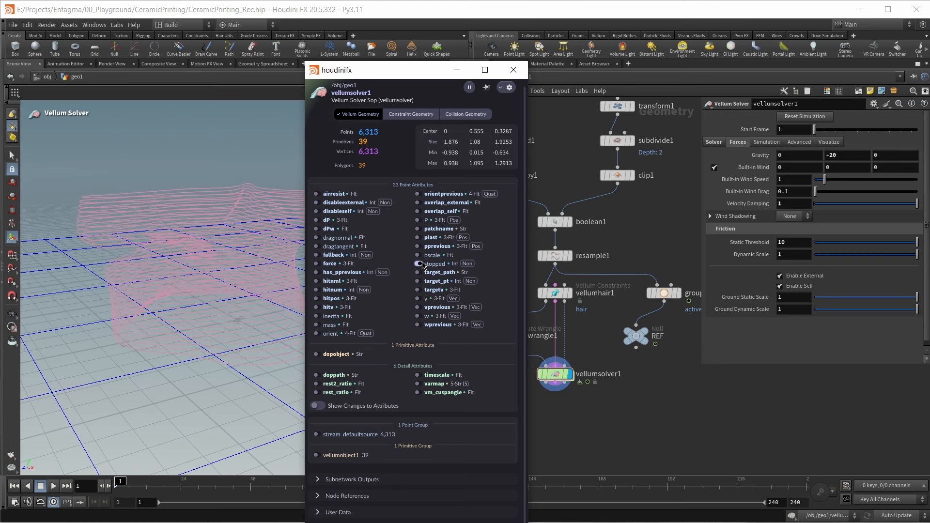
pyautogui.click(522, 68)
pyautogui.press('Up')
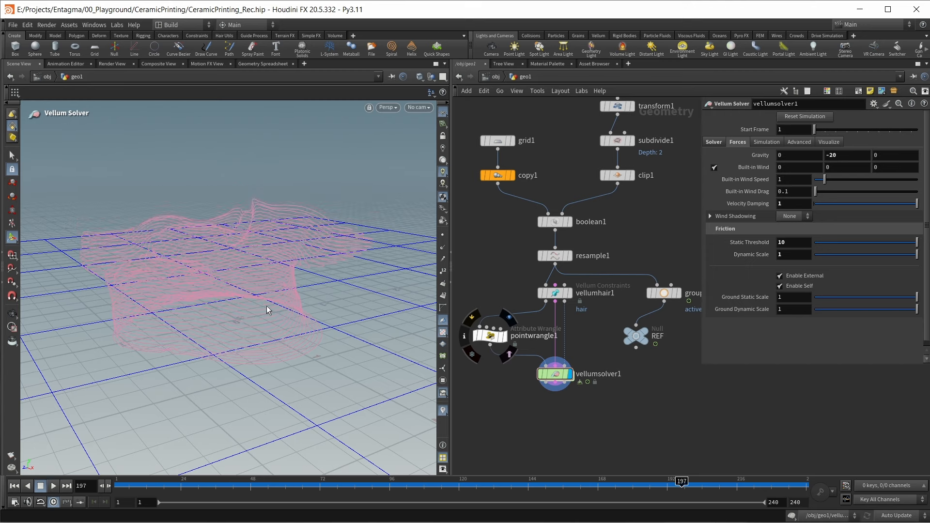
# - Add a Sweep node fed by the Vellum Solver, place it just below, and display it
pyautogui.moveTo(540, 411); pyautogui.dragTo(565, 395, button='middle')
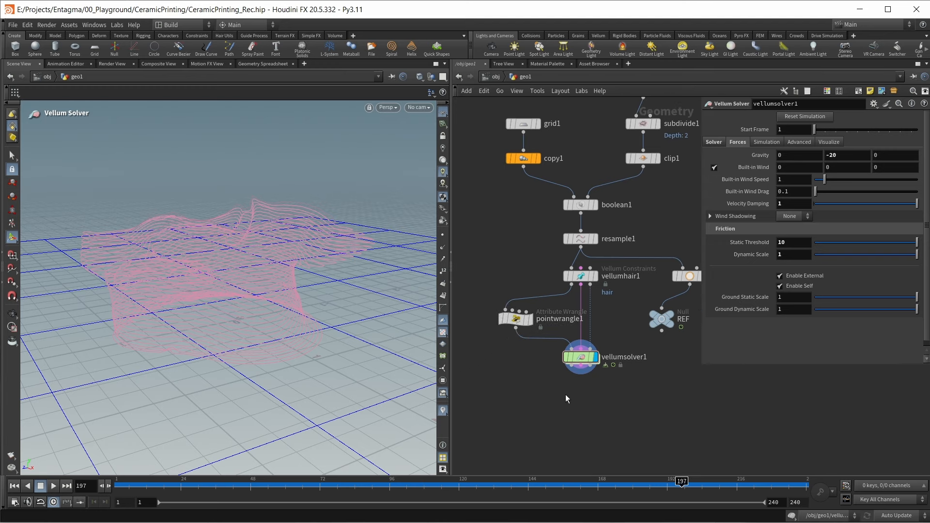
pyautogui.press('Tab')
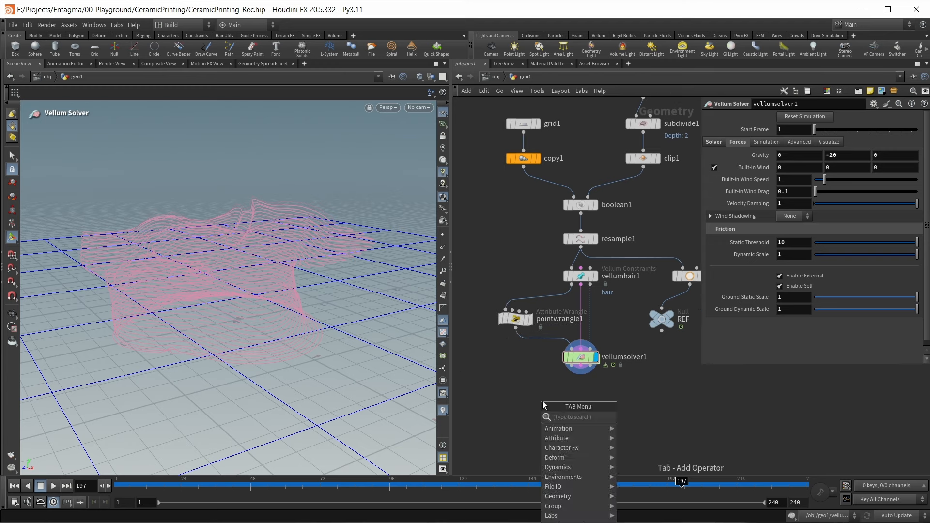
pyautogui.write('swe')
pyautogui.press('Return')
pyautogui.press('Return')
pyautogui.moveTo(543, 405); pyautogui.dragTo(531, 401)
pyautogui.click(543, 399)
# - Set the Sweep's surface shape to Round Tube with a radius of 1 and inspect the swept layers up close
pyautogui.click(822, 168)
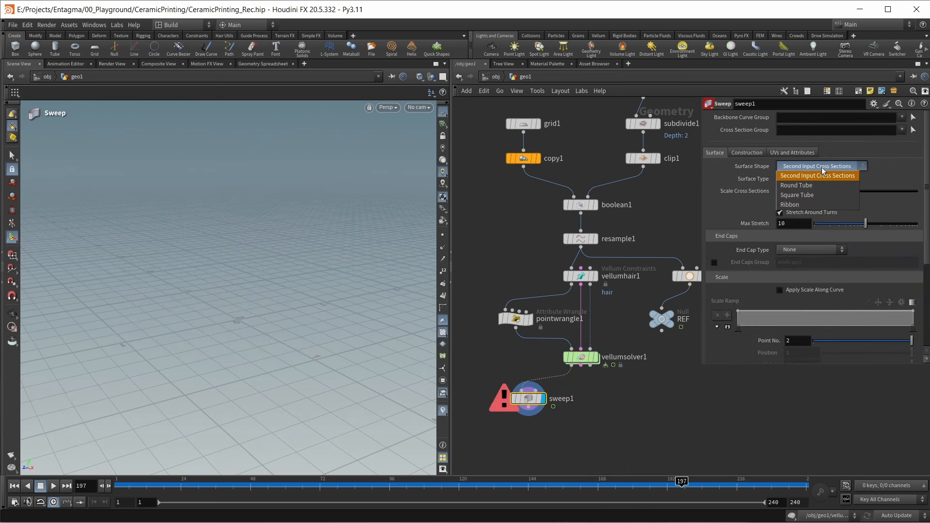
pyautogui.click(818, 184)
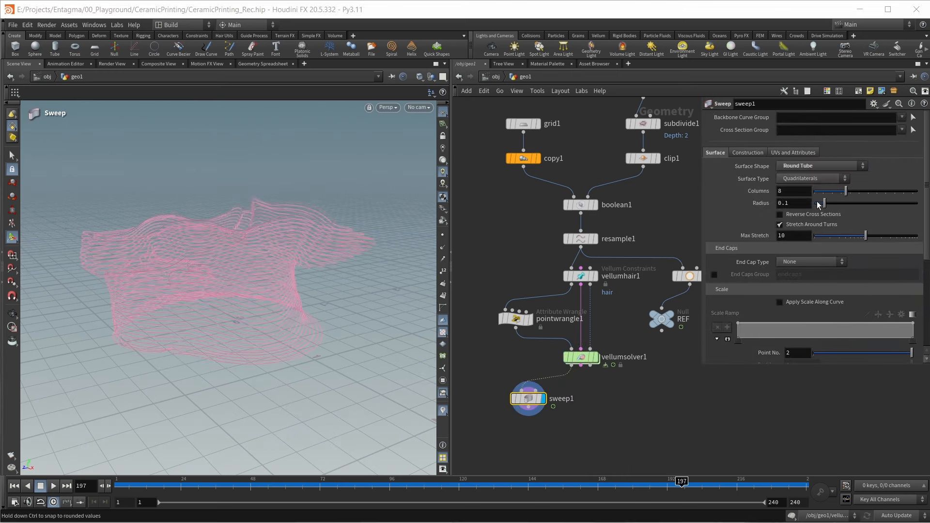
pyautogui.moveTo(853, 207); pyautogui.dragTo(917, 204)
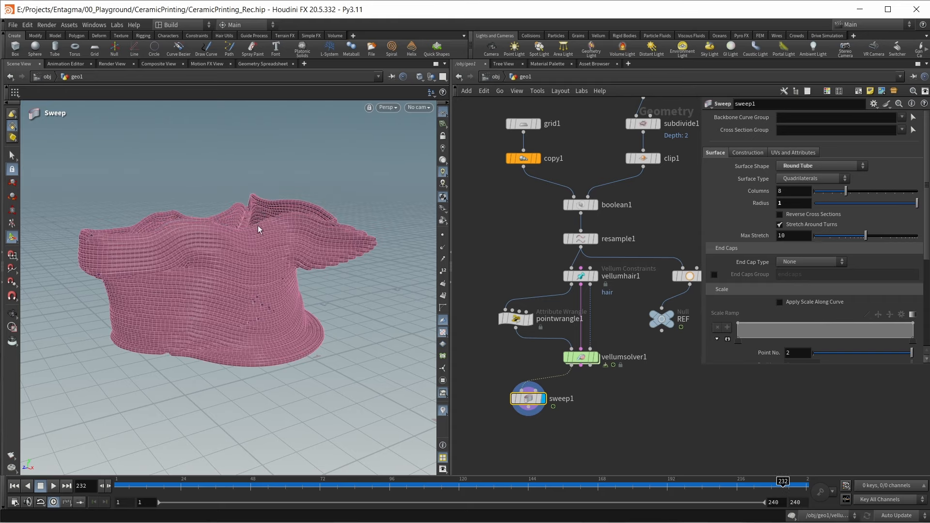
pyautogui.press('Escape')
pyautogui.scroll(5, 255, 215)
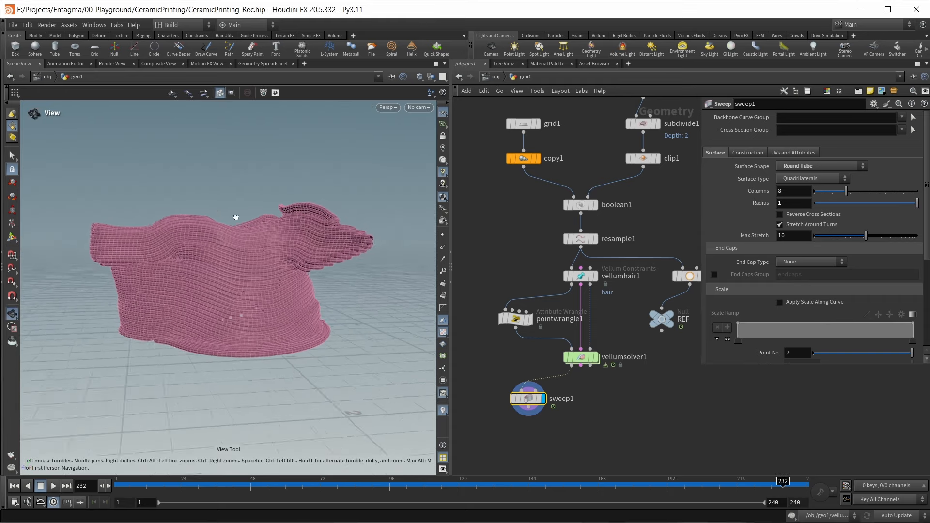
pyautogui.moveTo(254, 231)
pyautogui.mouseDown()
pyautogui.moveTo(228, 216)
pyautogui.moveTo(254, 224)
pyautogui.moveTo(248, 235)
pyautogui.mouseUp()
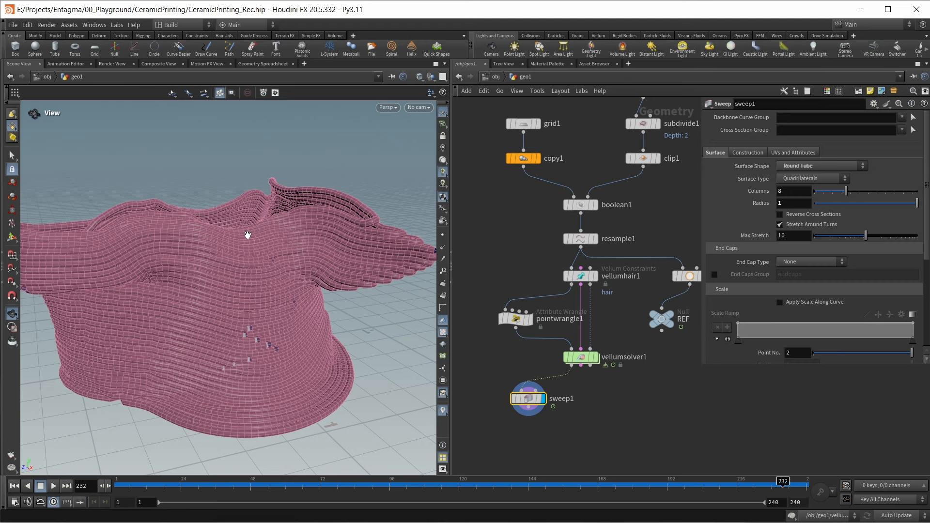
# - Move the Sweep node aside, then add and display a Time Shift node fed by the Vellum Solver
pyautogui.moveTo(705, 432); pyautogui.dragTo(702, 430, button='middle')
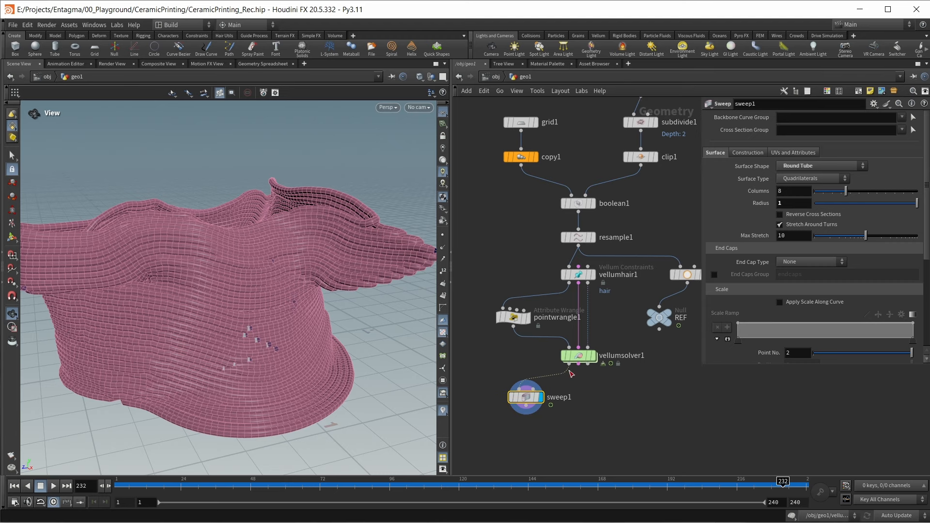
pyautogui.moveTo(528, 400); pyautogui.dragTo(515, 395)
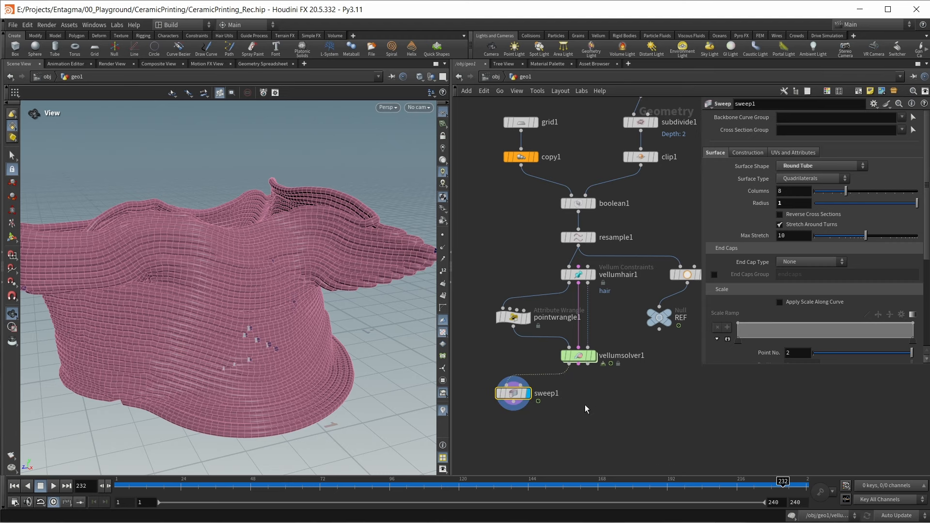
pyautogui.press('Tab')
pyautogui.write('time')
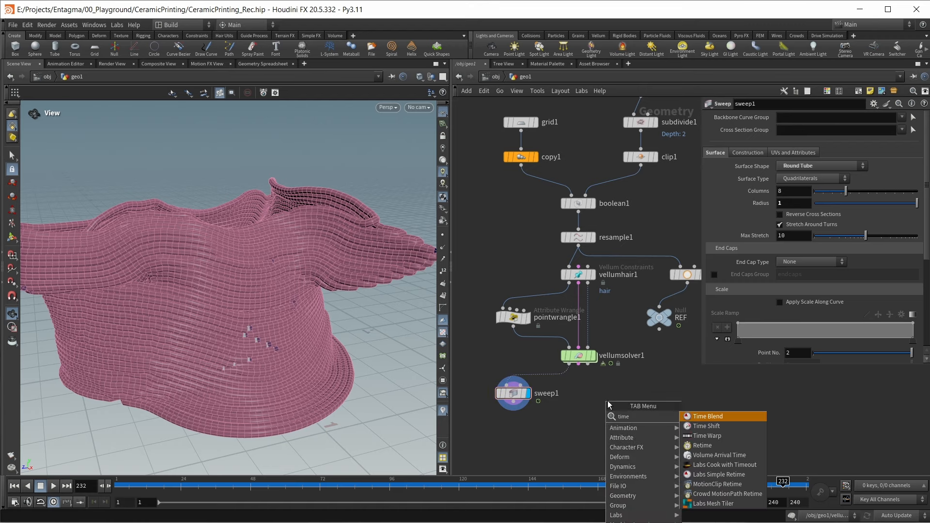
pyautogui.press('Down')
pyautogui.press('Return')
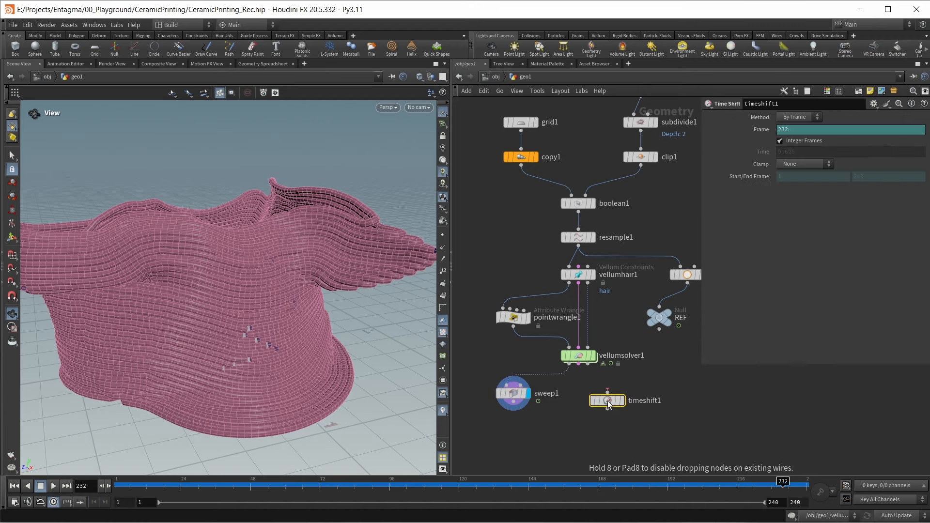
pyautogui.click(607, 400)
pyautogui.click(624, 403)
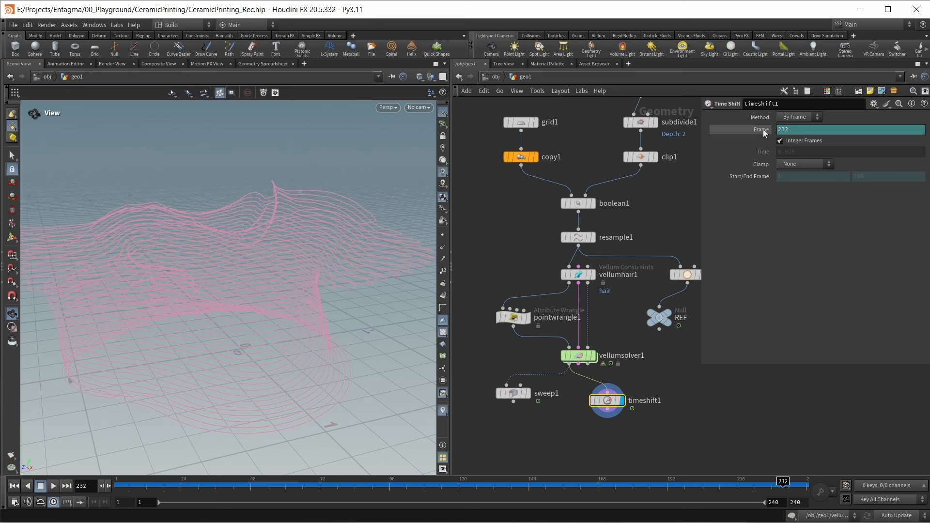
# - Set the Time Shift's frame to $FEND
pyautogui.click(792, 130)
pyautogui.write('$FEND')
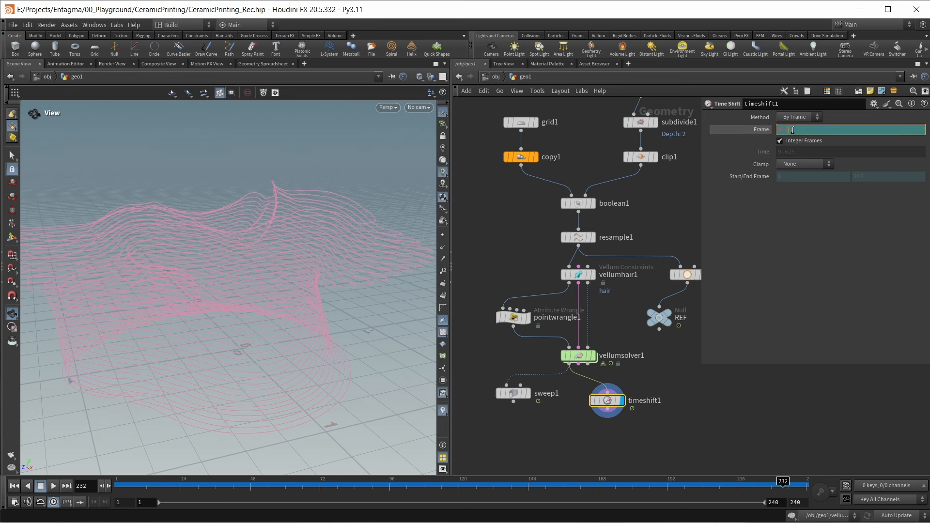
pyautogui.click(822, 376)
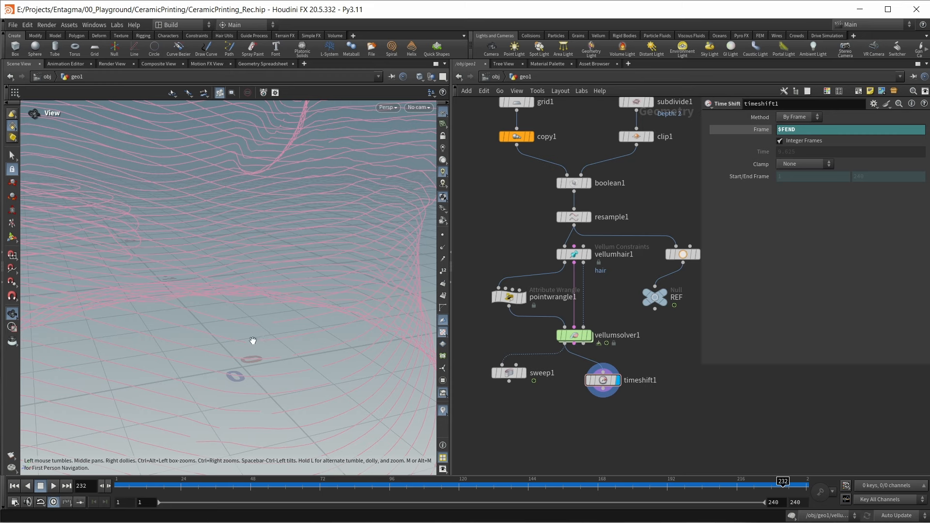
# - Add an Ends node below the Time Shift and set its Close U option to Close Rounded
pyautogui.moveTo(624, 437); pyautogui.dragTo(617, 406, button='middle')
pyautogui.press('Tab')
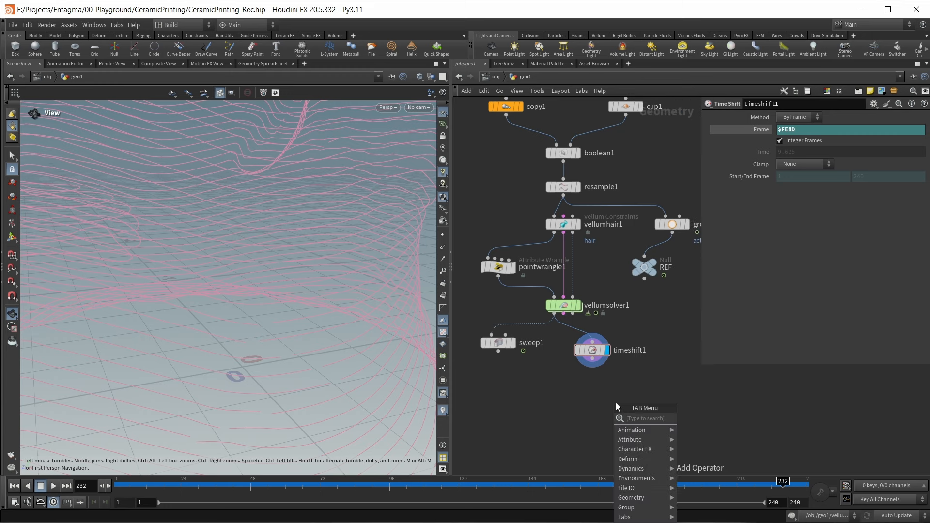
pyautogui.write('end')
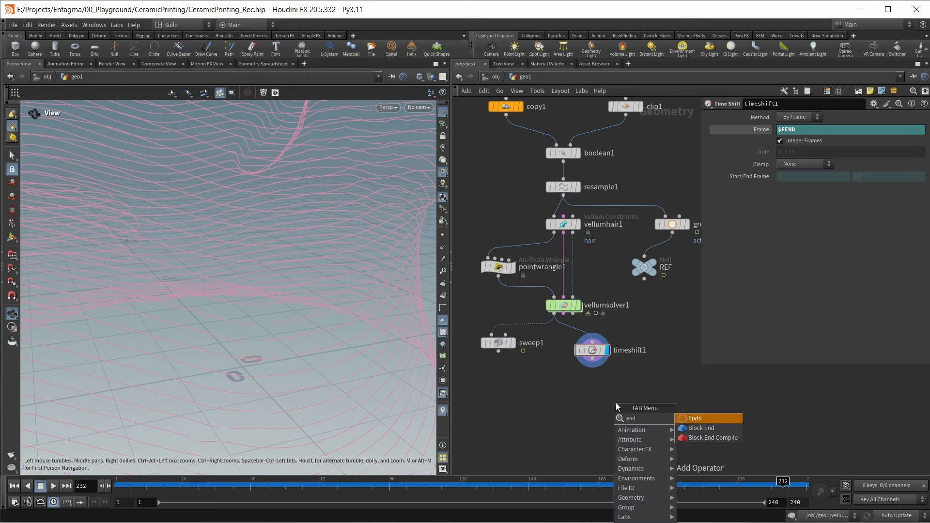
pyautogui.press('Return')
pyautogui.click(615, 403)
pyautogui.click(818, 150)
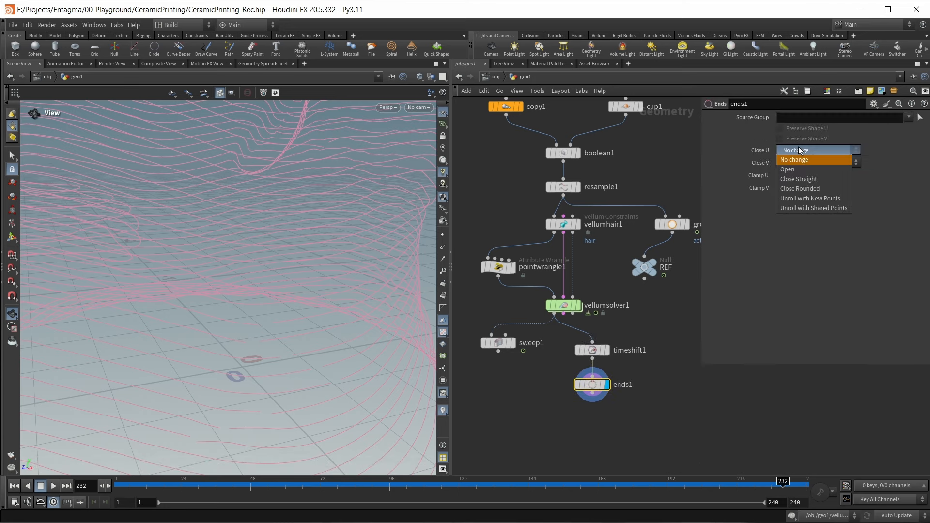
pyautogui.click(808, 190)
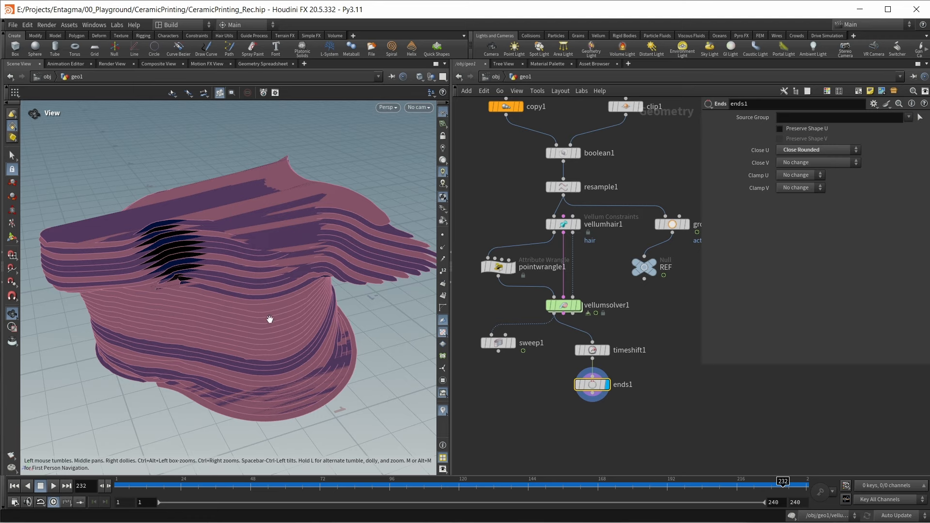
# - Add a Resample node below the Ends node and display it
pyautogui.press('Tab')
pyautogui.write('res')
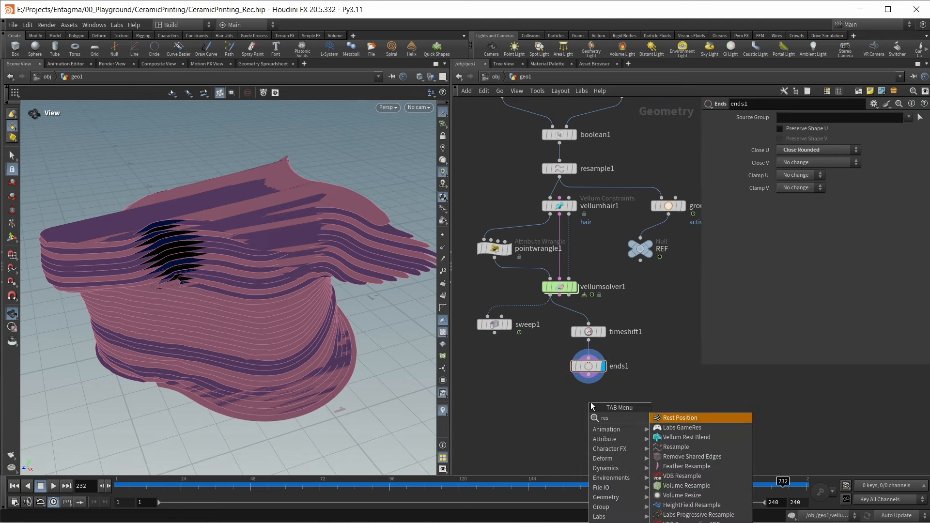
pyautogui.press('Down')
pyautogui.press('Down')
pyautogui.press('Down')
pyautogui.press('Return')
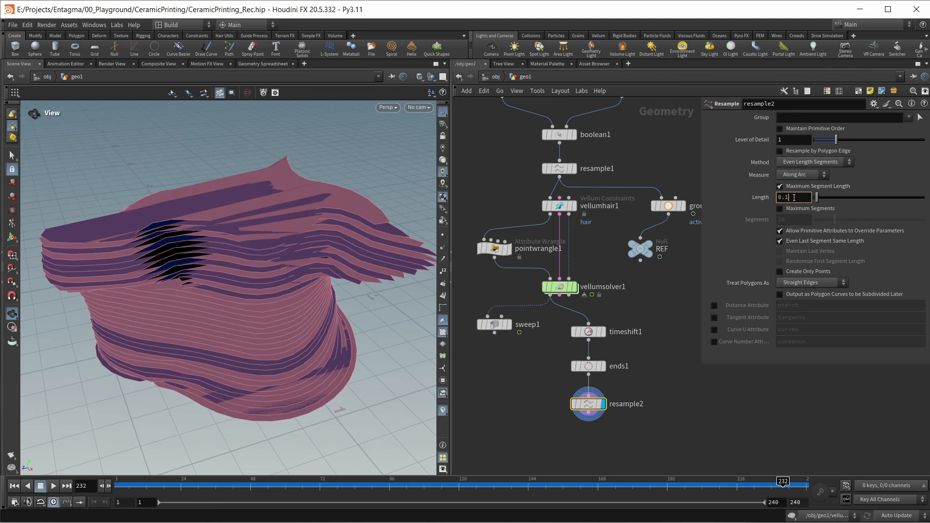
# - Set the new Resample's maximum segment length to 0.005 and treat polygons as Subdivision Curves
pyautogui.press('BackSpace')
pyautogui.write('005')
pyautogui.press('Return')
pyautogui.click(443, 236)
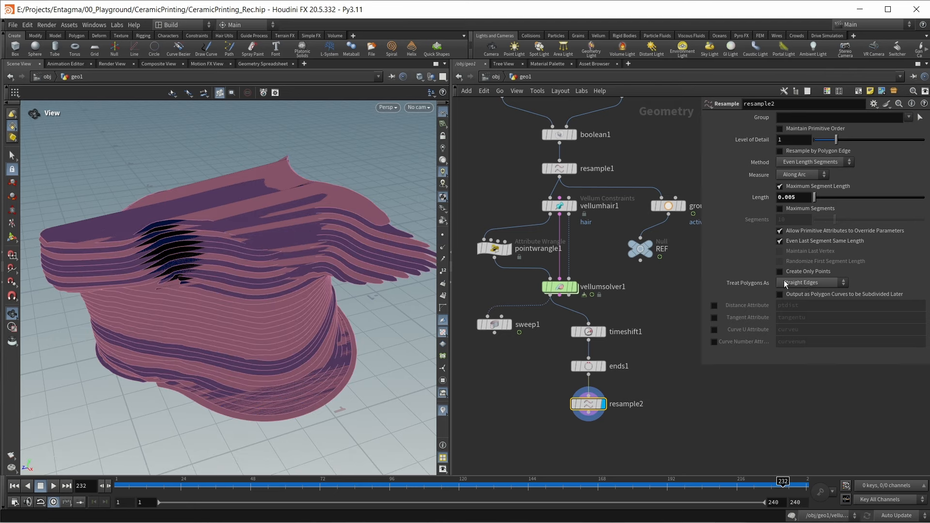
pyautogui.click(801, 282)
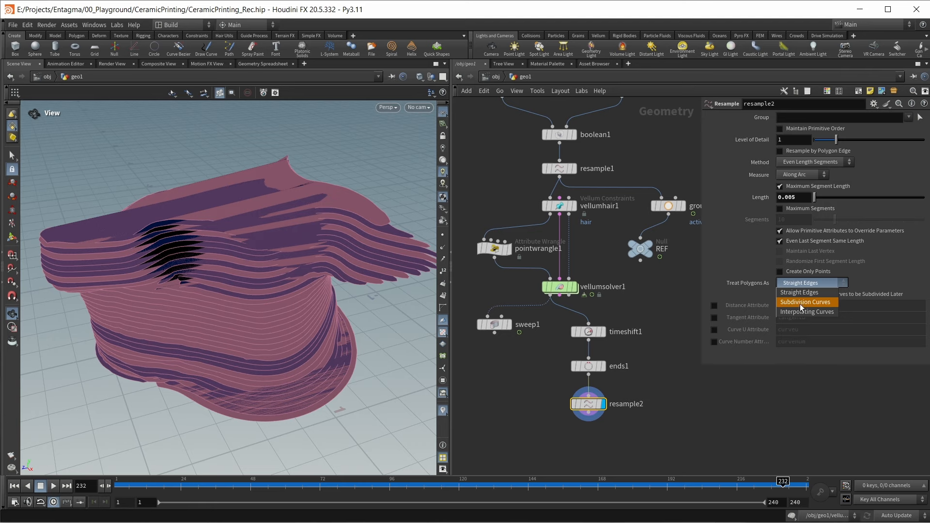
pyautogui.click(801, 304)
# - Add a VDB from Particles node below the second Resample node and display it
pyautogui.moveTo(578, 467); pyautogui.dragTo(577, 373, button='middle')
pyautogui.click(578, 372)
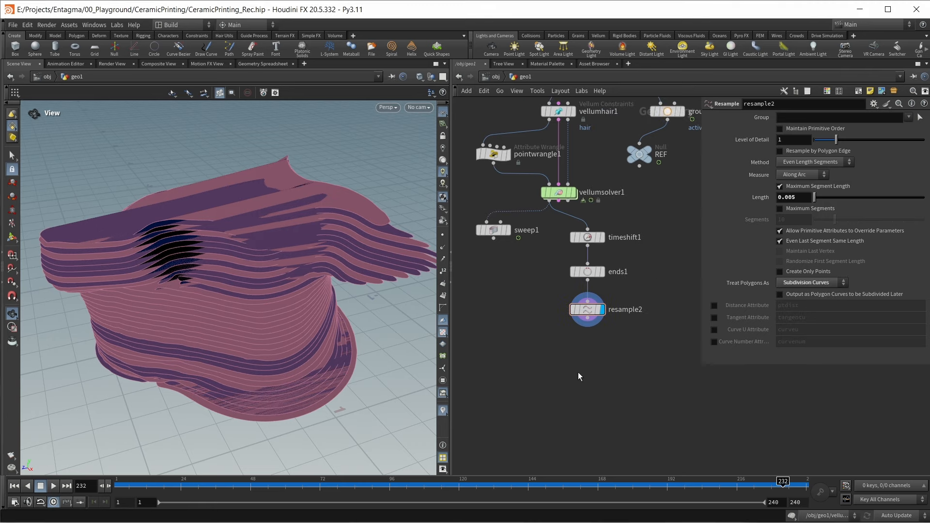
pyautogui.press('Tab')
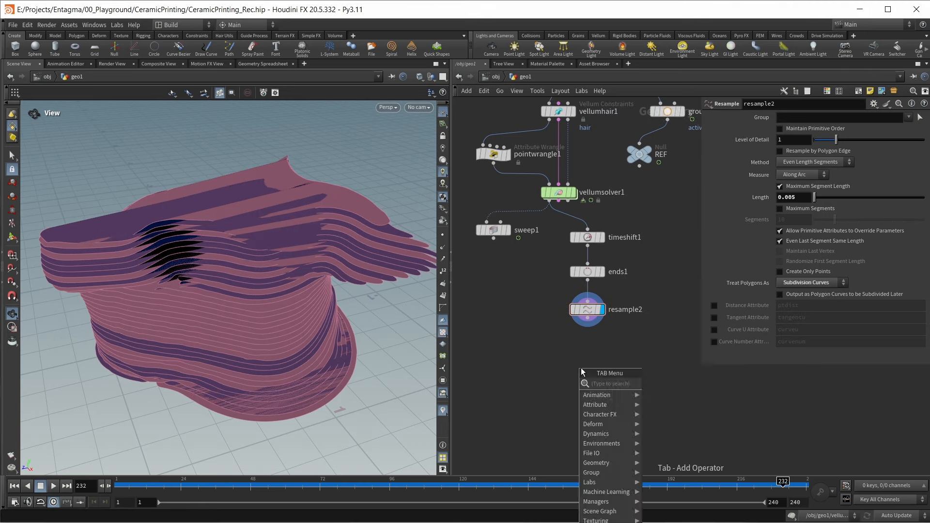
pyautogui.write('vdb from')
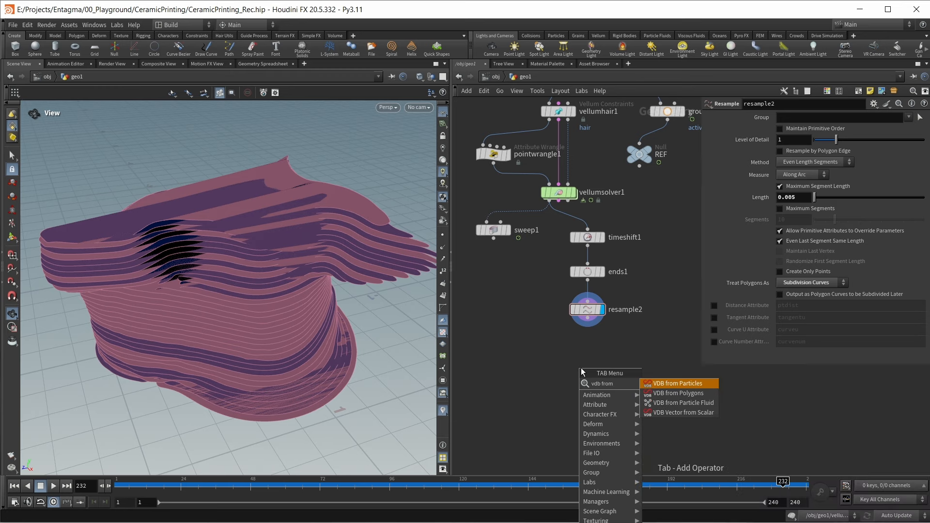
pyautogui.press('Return')
pyautogui.click(588, 361)
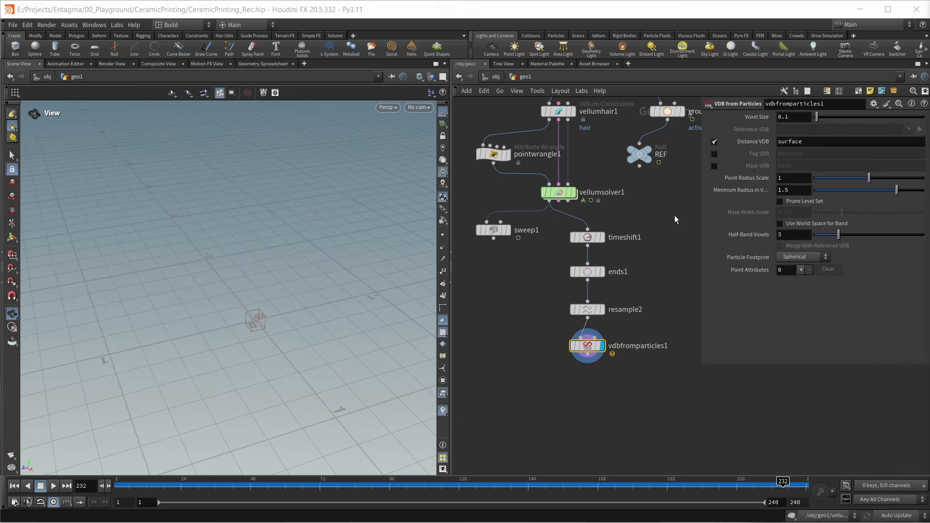
# - Set the VDB from Particles voxel size to 0.005
pyautogui.click(799, 117)
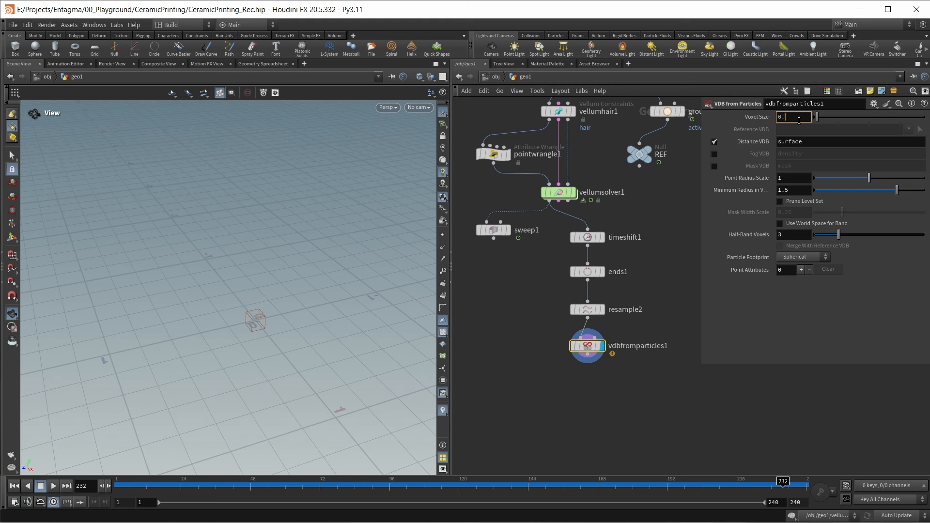
pyautogui.write('05')
pyautogui.press('Return')
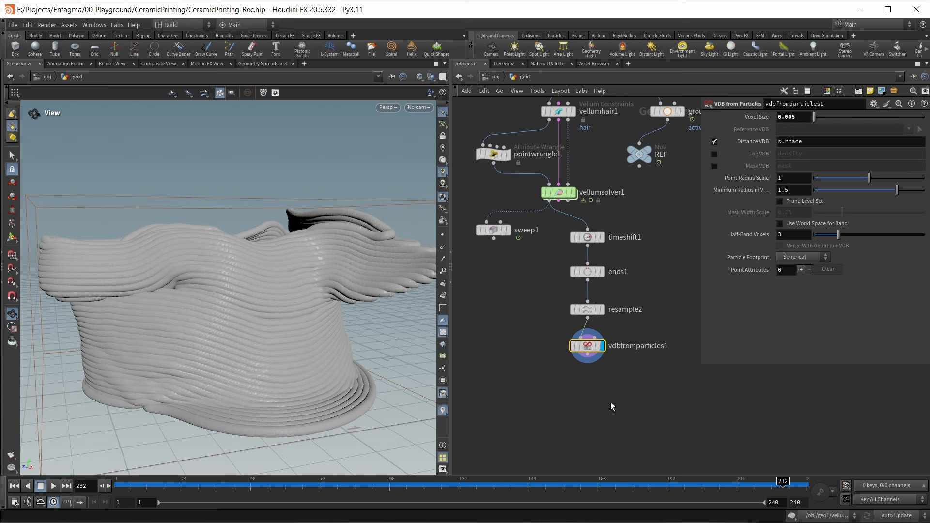
# - Add a VDB Reshape SDF node below the VDB from Particles node
pyautogui.moveTo(611, 405); pyautogui.dragTo(602, 360, button='middle')
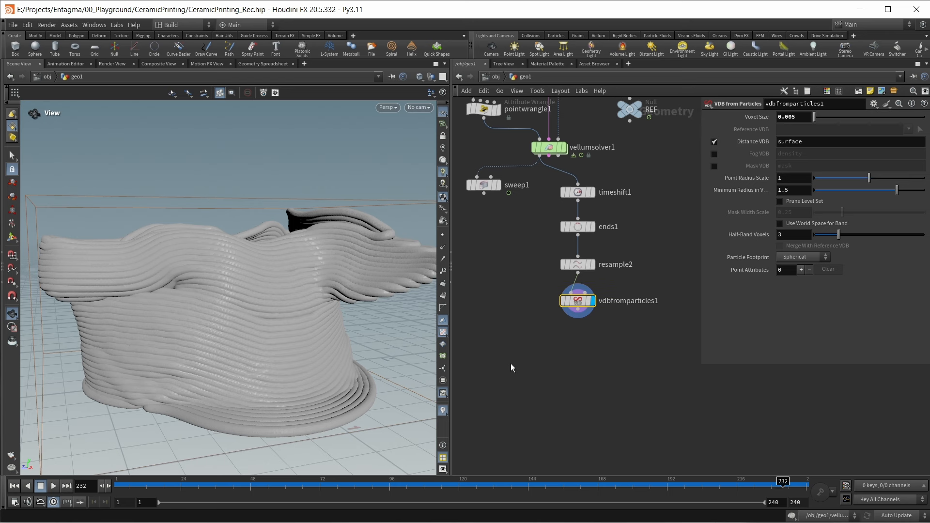
pyautogui.press('Tab')
pyautogui.write('vdbsm')
pyautogui.press('Return')
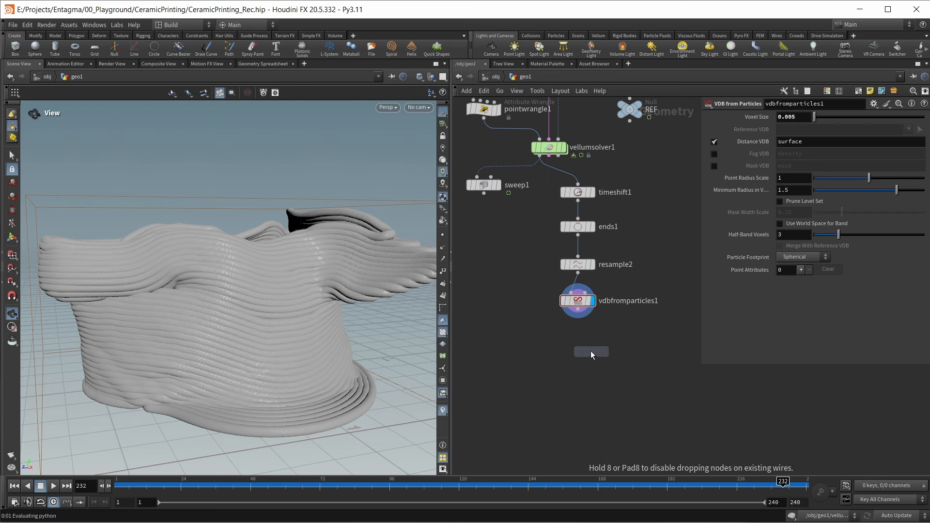
pyautogui.click(576, 346)
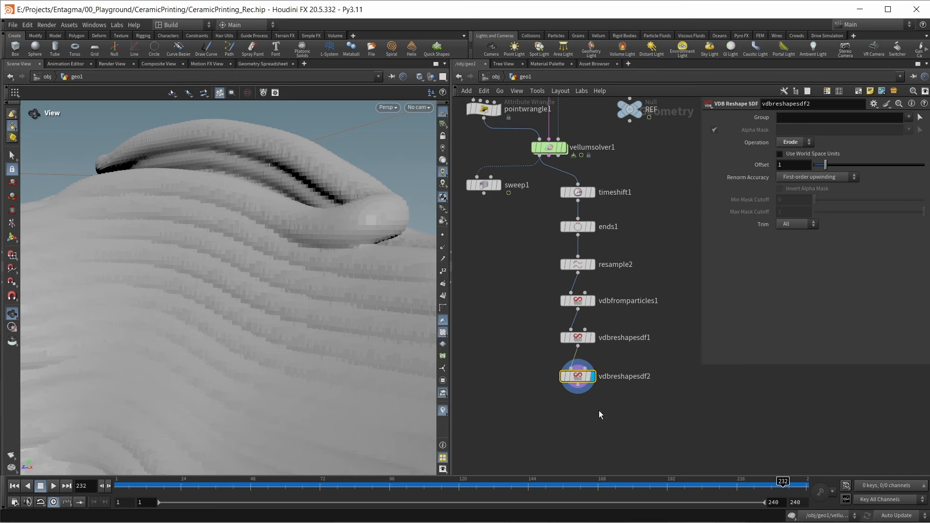
# - Add a VDB Smooth SDF node below the eroding VDB Reshape SDF node and display it
pyautogui.moveTo(599, 411); pyautogui.dragTo(578, 383, button='middle')
pyautogui.press('Tab')
pyautogui.write('smot')
pyautogui.press('BackSpace')
pyautogui.write('o')
pyautogui.press('Down')
pyautogui.press('Down')
pyautogui.press('Down')
pyautogui.press('Down')
pyautogui.press('Down')
pyautogui.press('Down')
pyautogui.press('Return')
pyautogui.click(578, 383)
pyautogui.moveTo(576, 388); pyautogui.dragTo(576, 371)
pyautogui.click(593, 365)
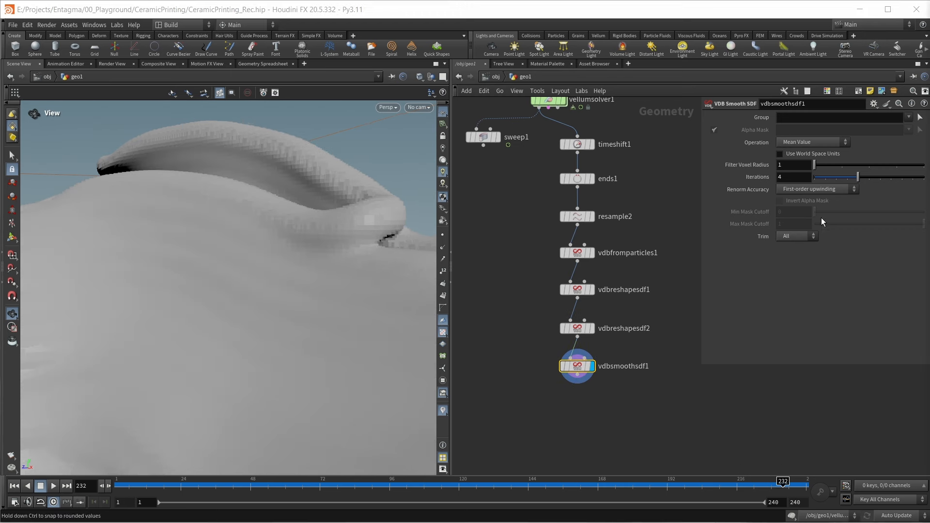
# - Set the VDB Smooth SDF operation to Mean Curvature Flow with 2 iterations
pyautogui.click(800, 144)
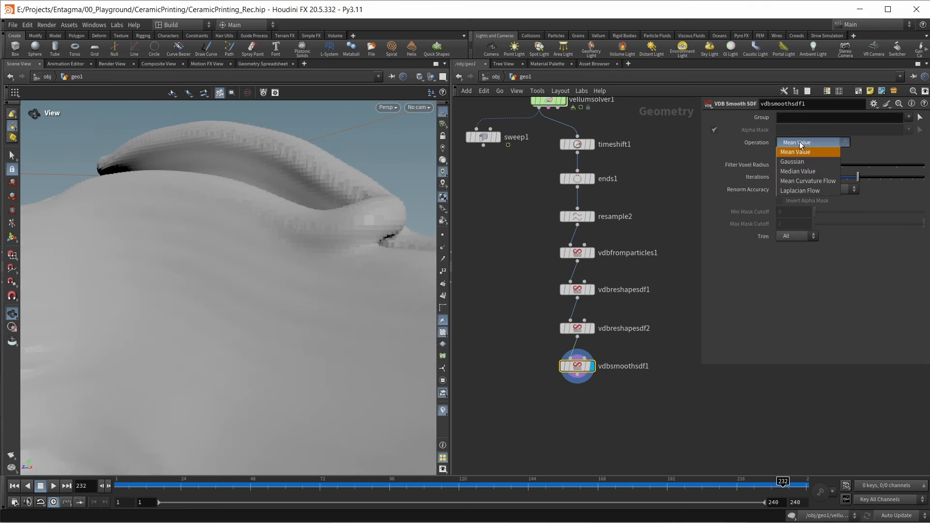
pyautogui.click(804, 181)
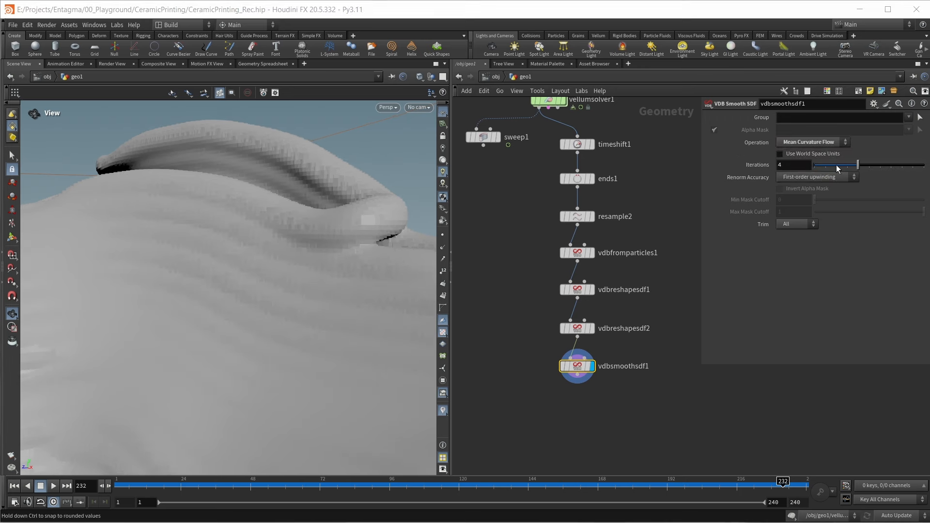
pyautogui.click(837, 168)
# - Add a Convert VDB node below the VDB Smooth SDF node, converting to Polygons
pyautogui.scroll(-5, 73, 212)
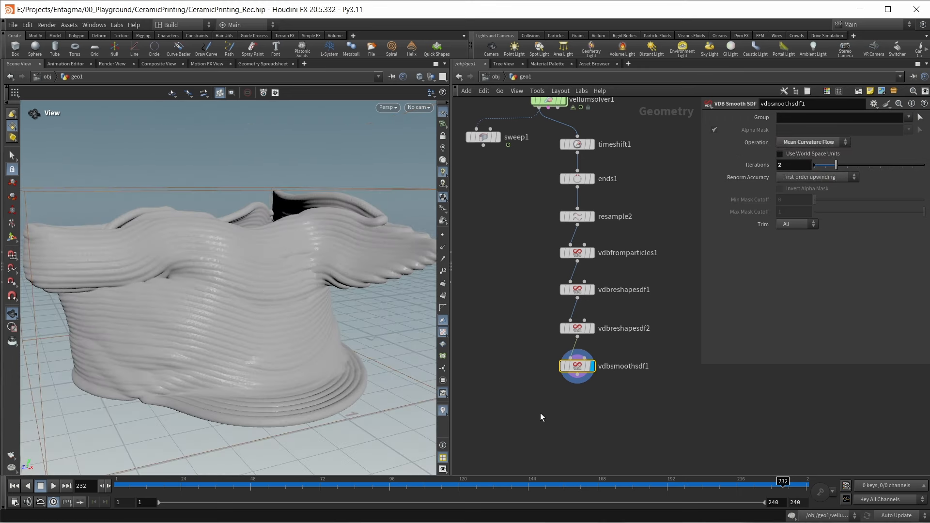
pyautogui.press('Tab')
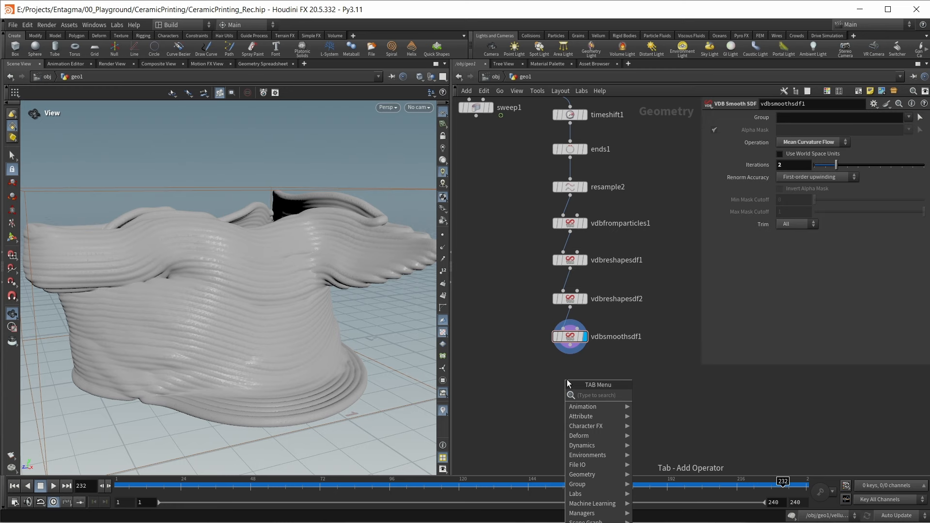
pyautogui.write('convert')
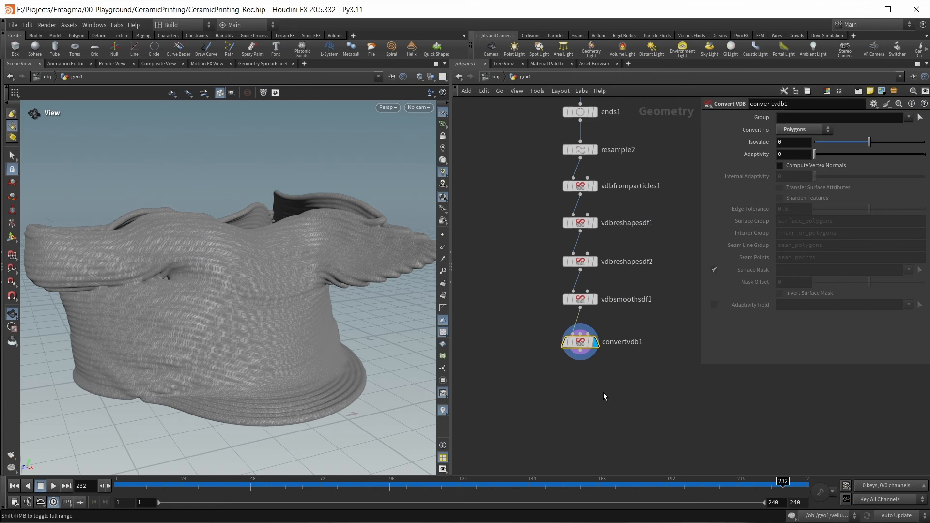
# - Add a Measure node below the Convert VDB node and display it
pyautogui.click(602, 394)
pyautogui.press('Tab')
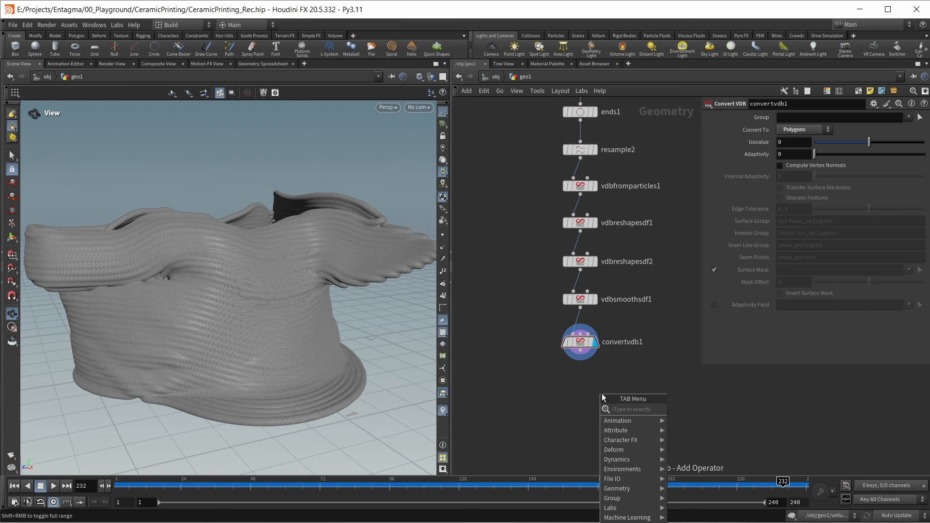
pyautogui.write('measure')
pyautogui.press('Return')
pyautogui.click(601, 394)
pyautogui.moveTo(602, 394); pyautogui.dragTo(581, 351)
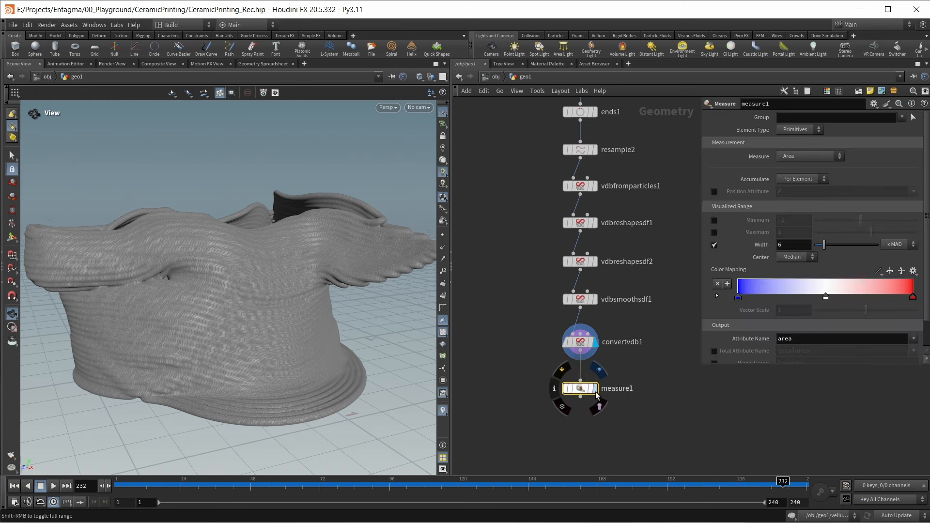
pyautogui.click(596, 391)
# - Set the Measure node to compute Mean Curvature on Points
pyautogui.click(801, 129)
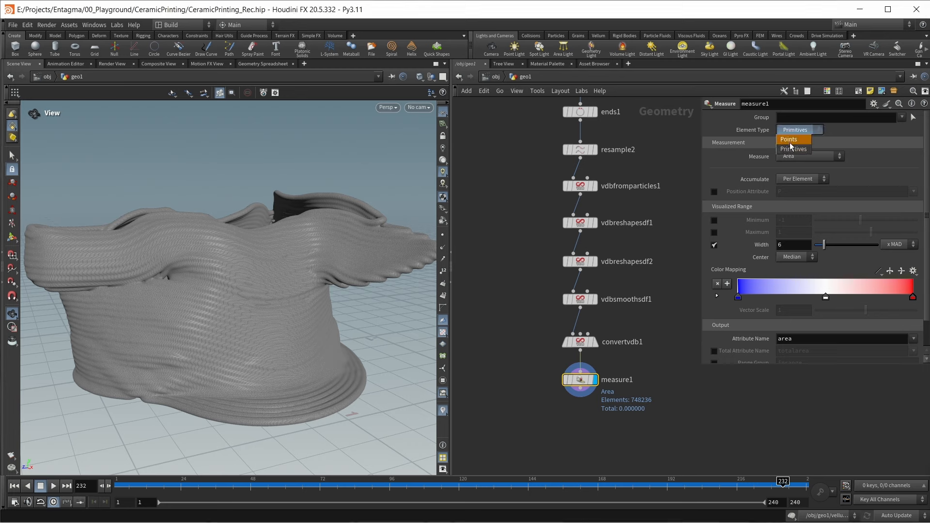
pyautogui.click(790, 141)
pyautogui.click(793, 159)
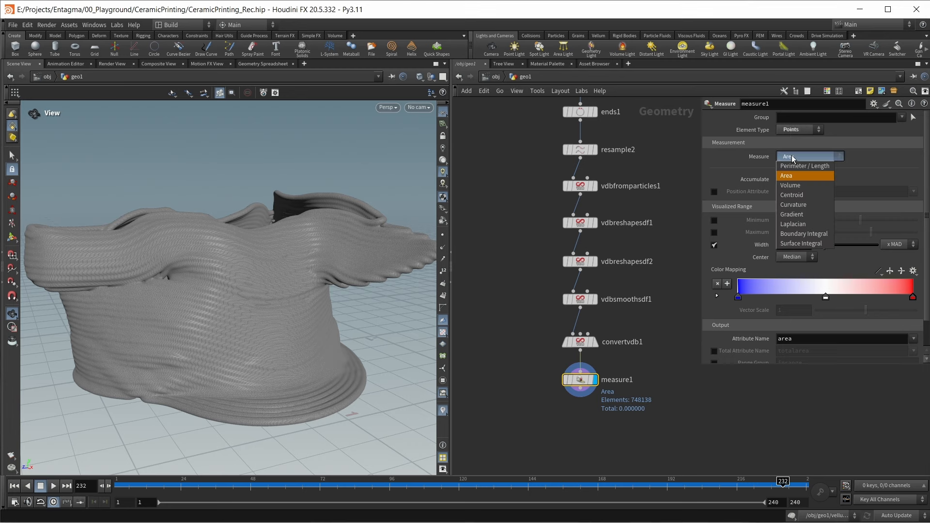
pyautogui.click(794, 208)
pyautogui.click(868, 156)
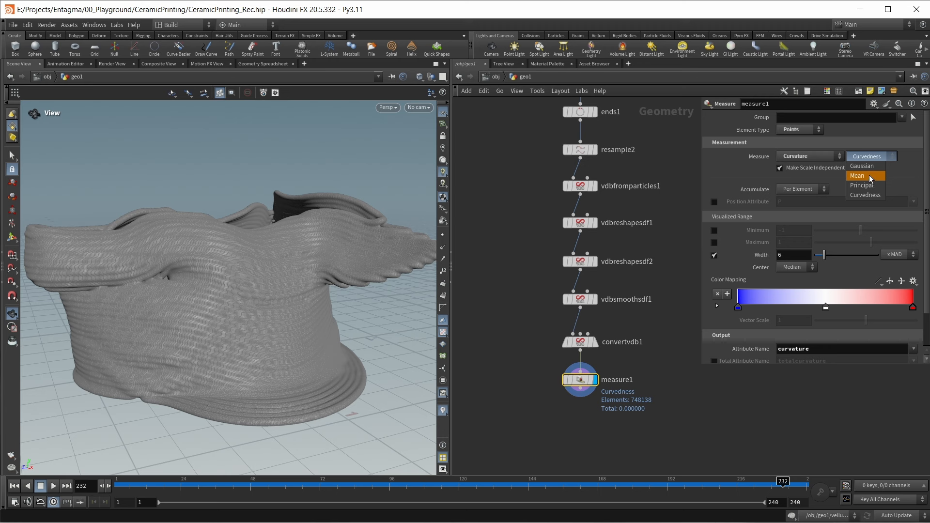
pyautogui.click(871, 178)
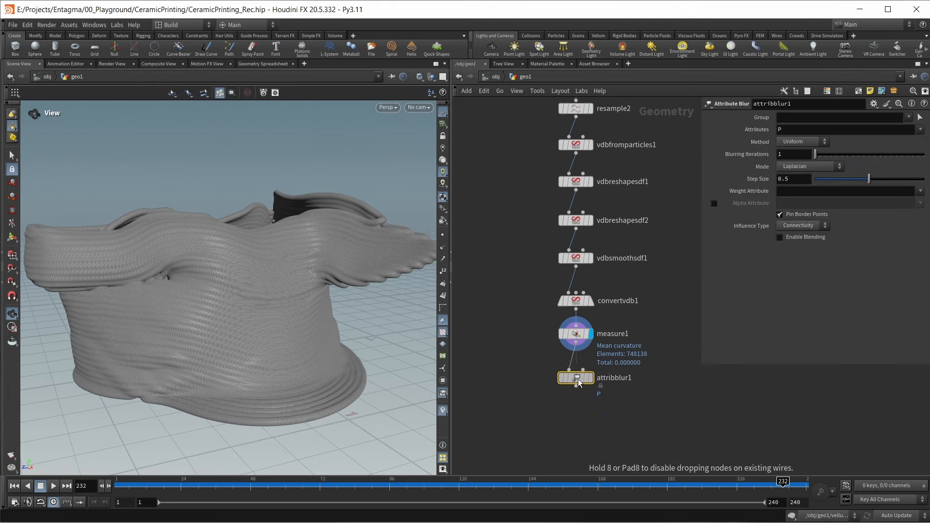
# - Display the Attribute Blur node below Measure and make it blur only the curvature attribute with 3 iterations
pyautogui.click(598, 380)
pyautogui.click(591, 378)
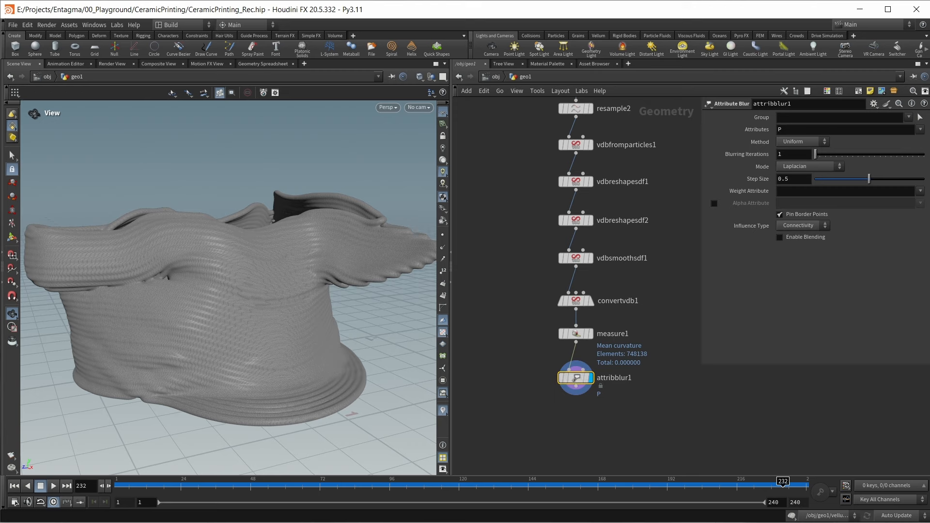
pyautogui.click(921, 130)
pyautogui.click(922, 151)
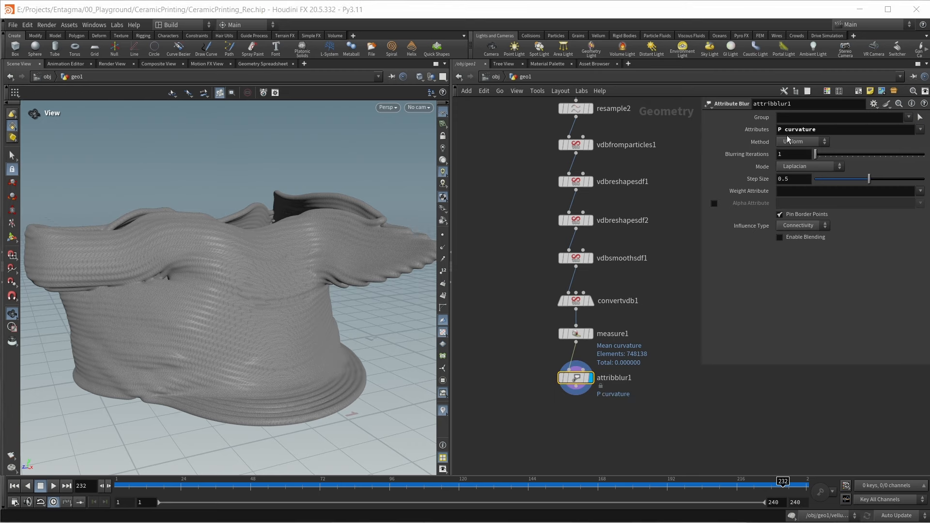
pyautogui.click(786, 130)
pyautogui.press('BackSpace')
pyautogui.press('BackSpace')
pyautogui.press('Return')
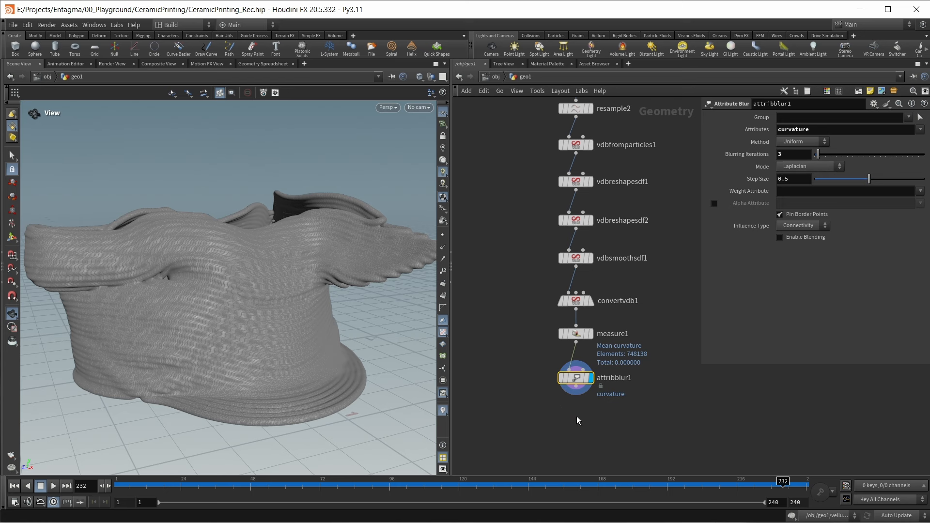
# - Add a Null node below the Attribute Blur node and rename it KARMA
pyautogui.moveTo(583, 430); pyautogui.dragTo(590, 373, button='middle')
pyautogui.press('Tab')
pyautogui.write('null')
pyautogui.press('Return')
pyautogui.click(589, 373)
pyautogui.moveTo(590, 374); pyautogui.dragTo(582, 369)
pyautogui.doubleClick(601, 368)
pyautogui.write('KARMA')
pyautogui.press('Return')
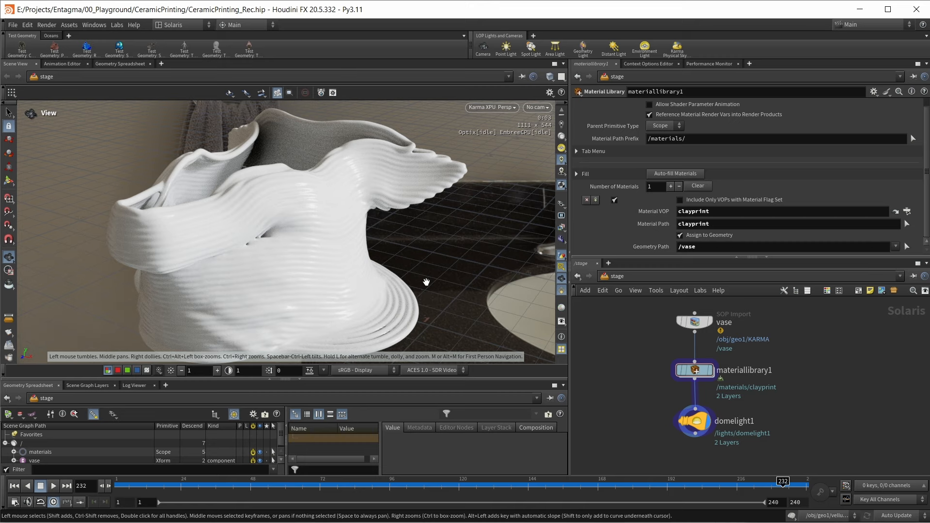
# - Review the settings of the vase SOP Import, the Material Library and the dome light in the Solaris stage
pyautogui.click(697, 322)
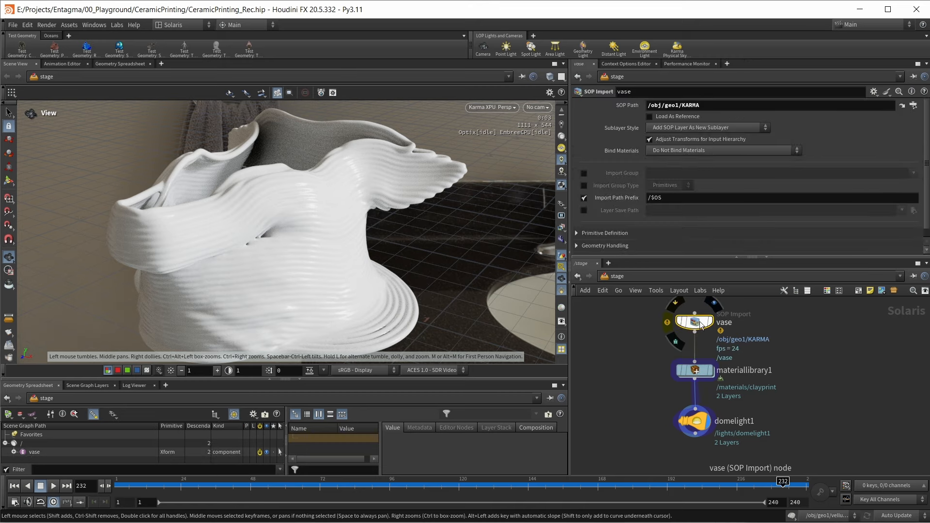
pyautogui.click(698, 371)
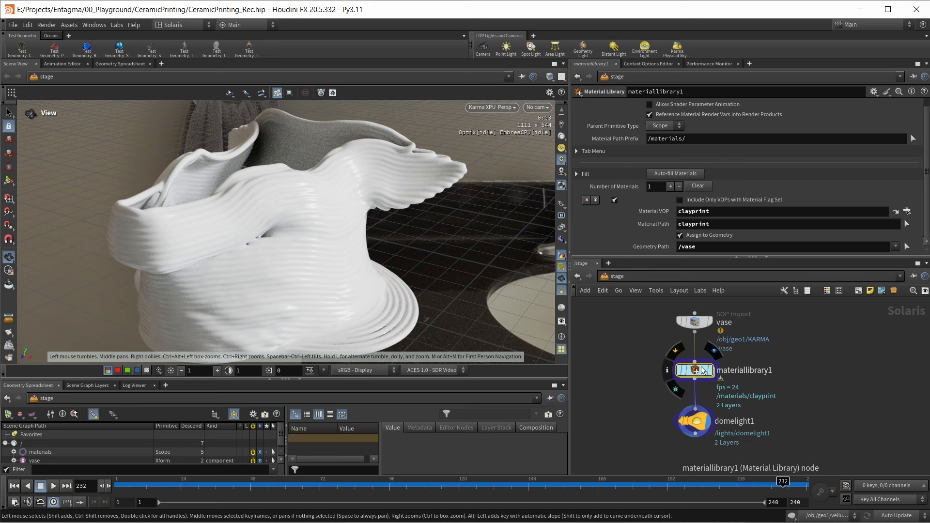
pyautogui.click(688, 422)
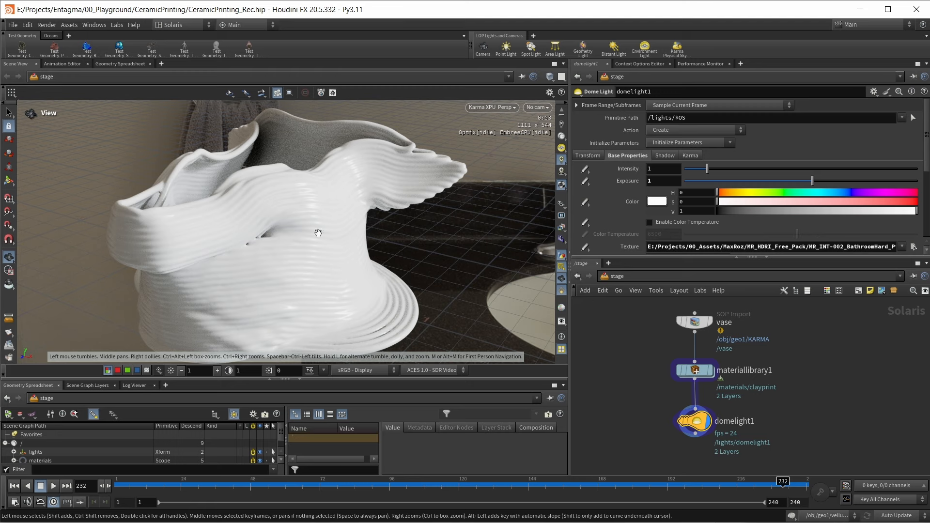
# - Open the clayprint material network inside the Material Library and review its shader and output nodes
pyautogui.moveTo(696, 372)
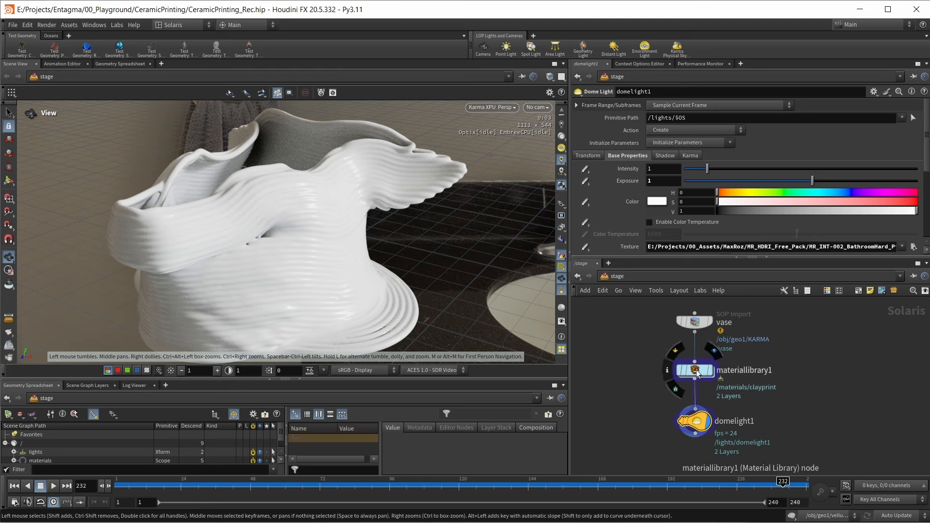
pyautogui.doubleClick(696, 371)
pyautogui.doubleClick(675, 374)
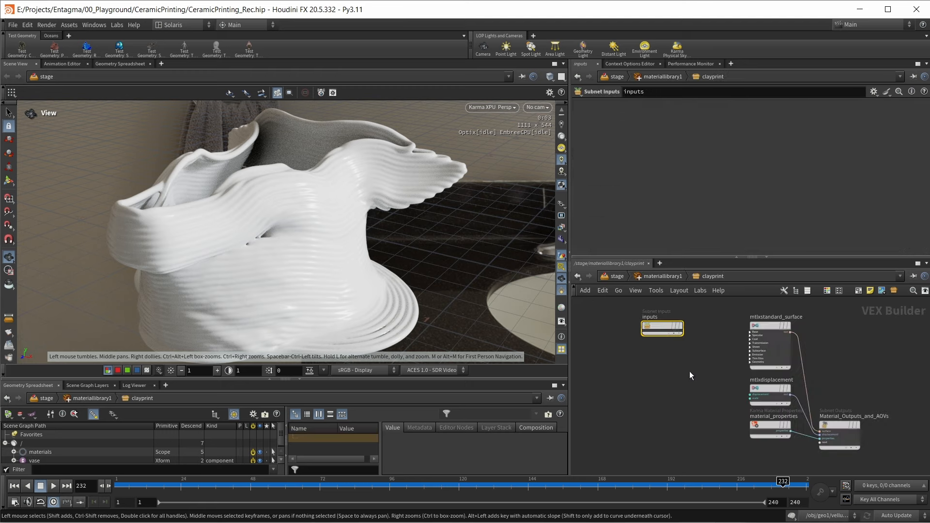
pyautogui.moveTo(720, 312); pyautogui.dragTo(893, 455)
pyautogui.click(670, 400)
pyautogui.moveTo(775, 313)
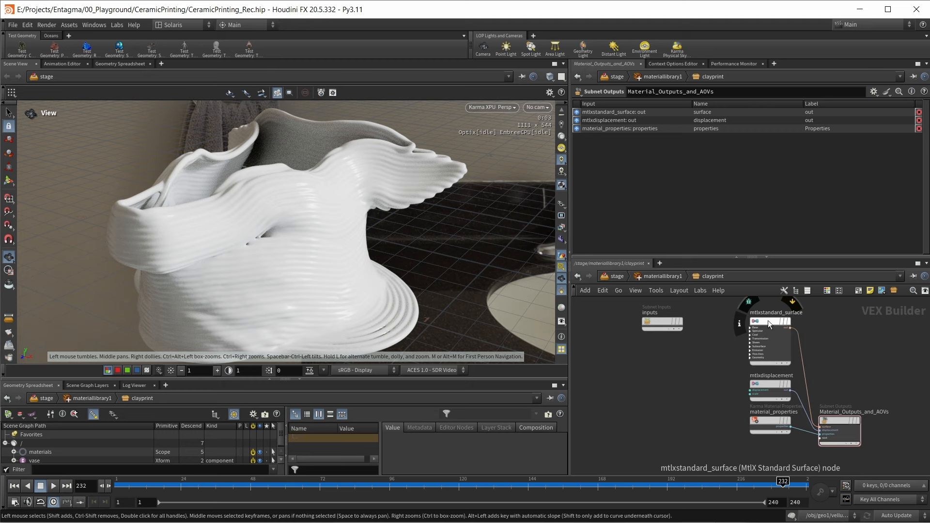
# - Set the specular roughness of clayprint's MtlX Standard Surface to 0.95
pyautogui.click(768, 321)
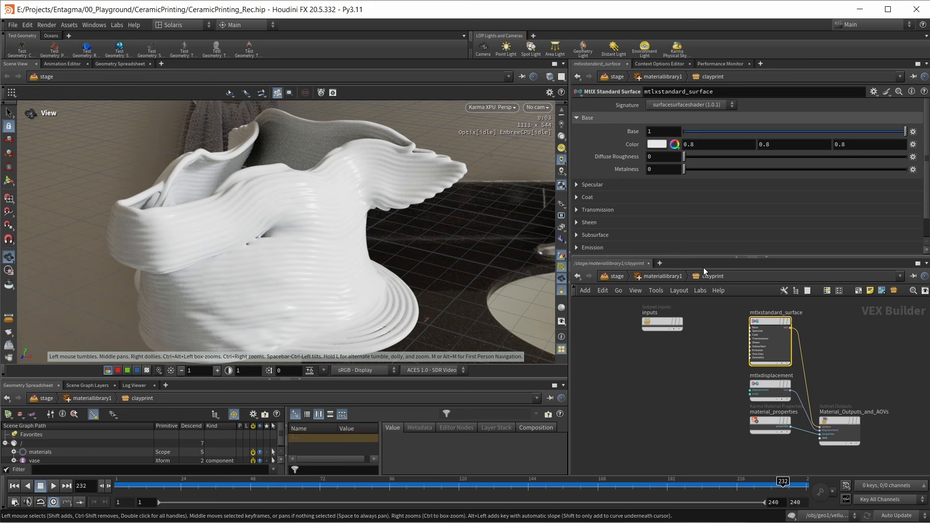
pyautogui.moveTo(703, 257); pyautogui.dragTo(702, 294)
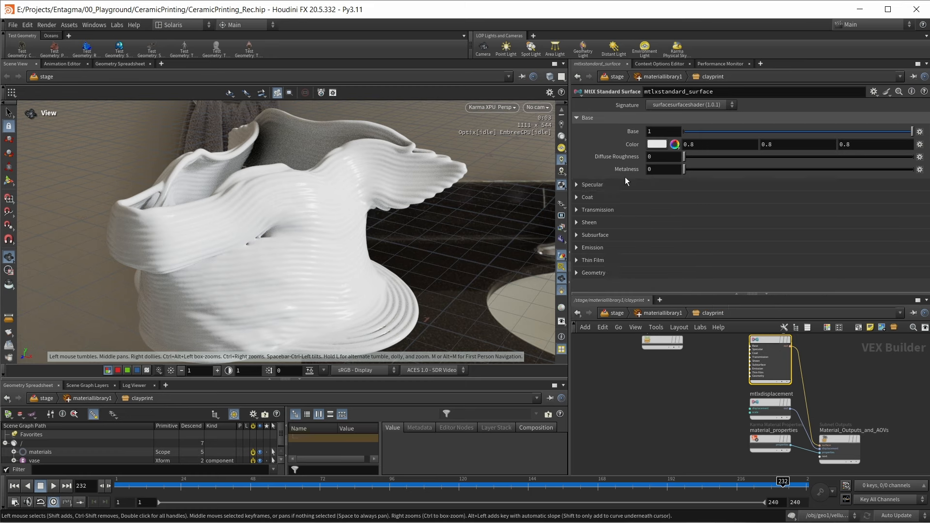
pyautogui.click(577, 184)
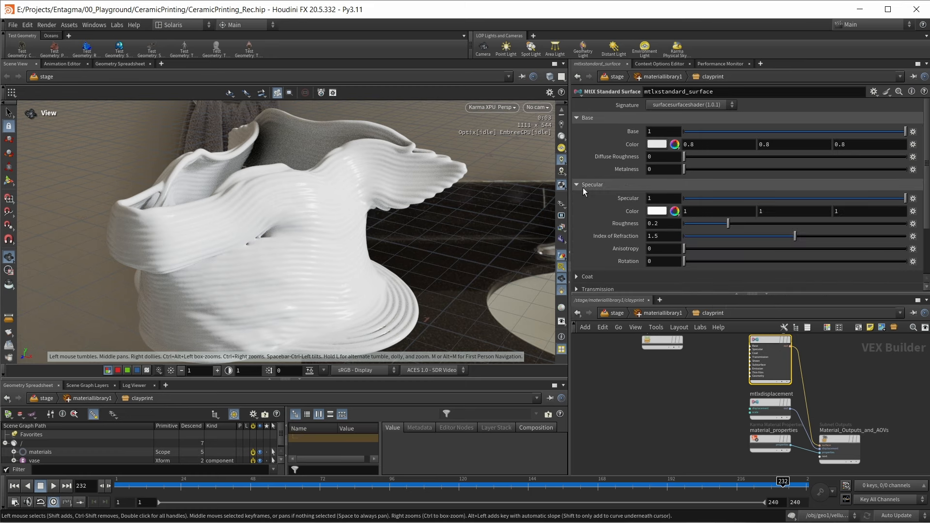
pyautogui.moveTo(667, 223); pyautogui.dragTo(657, 223)
pyautogui.write('95')
pyautogui.press('Return')
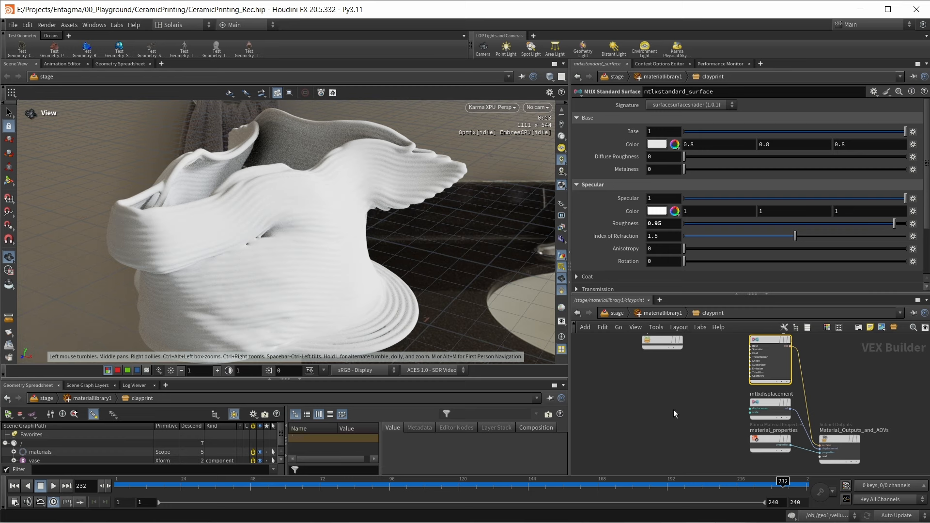
# - Add a Karma Voronoi Noise 3D node with frequency 301 on all axes and wire its distance into the shader's base_color
pyautogui.moveTo(654, 293); pyautogui.dragTo(651, 262)
pyautogui.moveTo(570, 356); pyautogui.dragTo(424, 359)
pyautogui.press('Tab')
pyautogui.write('noise')
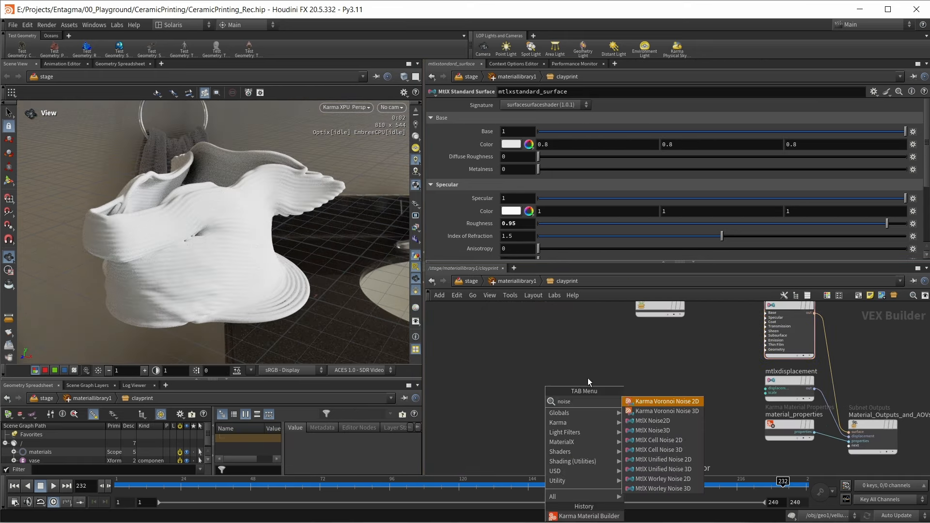
pyautogui.click(678, 412)
pyautogui.click(603, 398)
pyautogui.moveTo(477, 142); pyautogui.dragTo(610, 108, button='middle')
pyautogui.scroll(6, 144, 207)
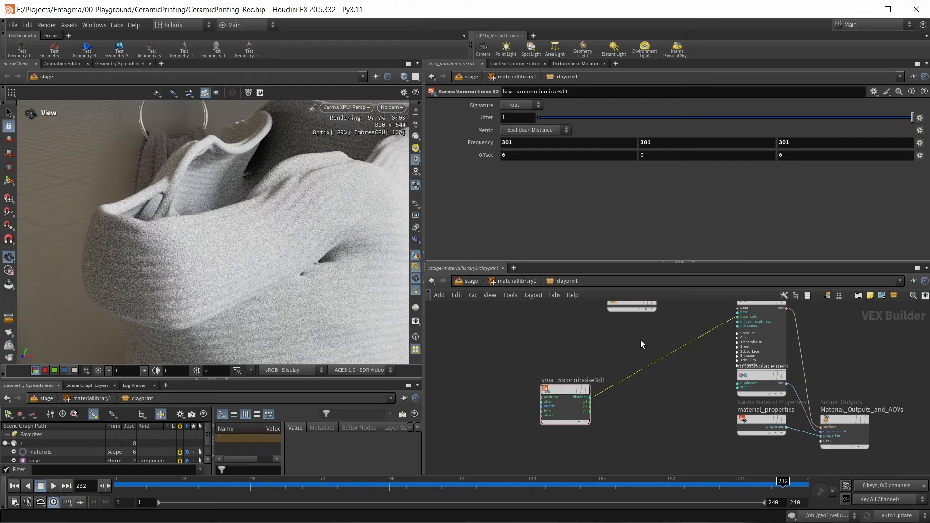
# - Remove the noise wire from base_color and move the mtlxdisplacement and material_properties nodes further below the shader
pyautogui.press('Delete')
pyautogui.scroll(1, 624, 373)
pyautogui.scroll(-3, 702, 410)
pyautogui.moveTo(713, 408); pyautogui.dragTo(704, 369, button='middle')
pyautogui.moveTo(705, 367); pyautogui.dragTo(725, 406)
pyautogui.moveTo(735, 369); pyautogui.dragTo(735, 411)
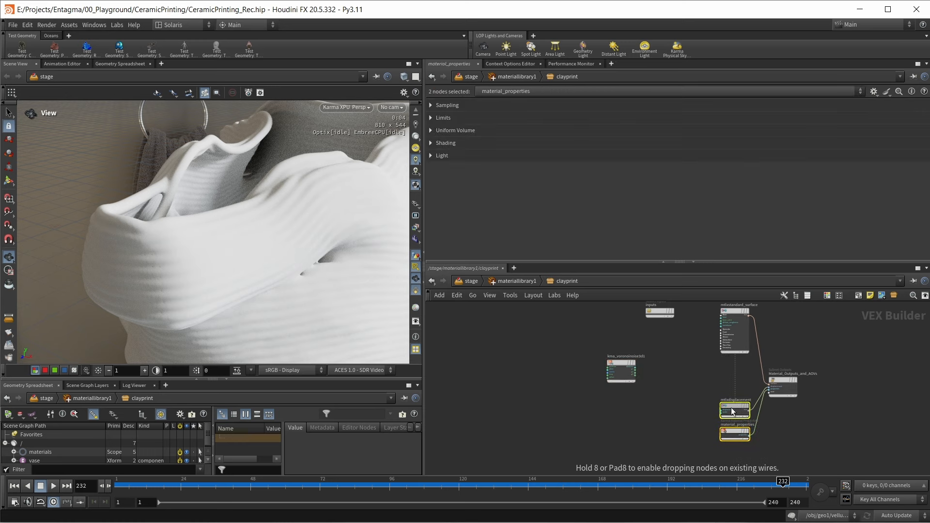
pyautogui.scroll(3, 727, 364)
pyautogui.click(714, 333)
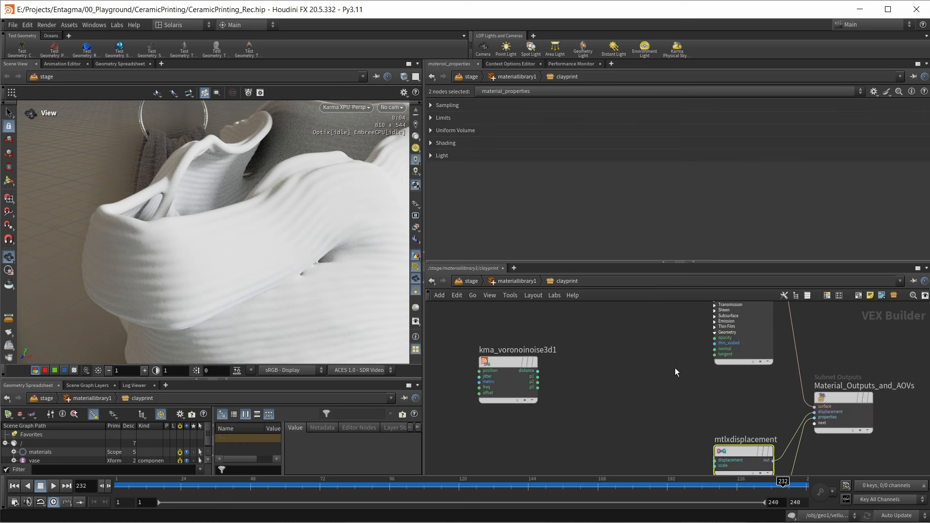
# - Add an MtlX Bump node beside the Voronoi noise and connect the noise distance to its height input
pyautogui.scroll(2, 692, 400)
pyautogui.press('Tab')
pyautogui.write('bump')
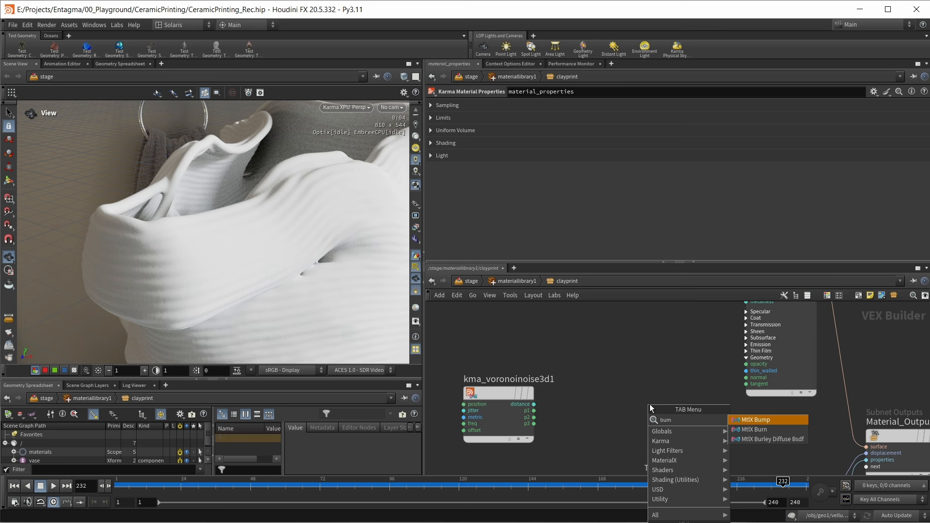
pyautogui.press('Return')
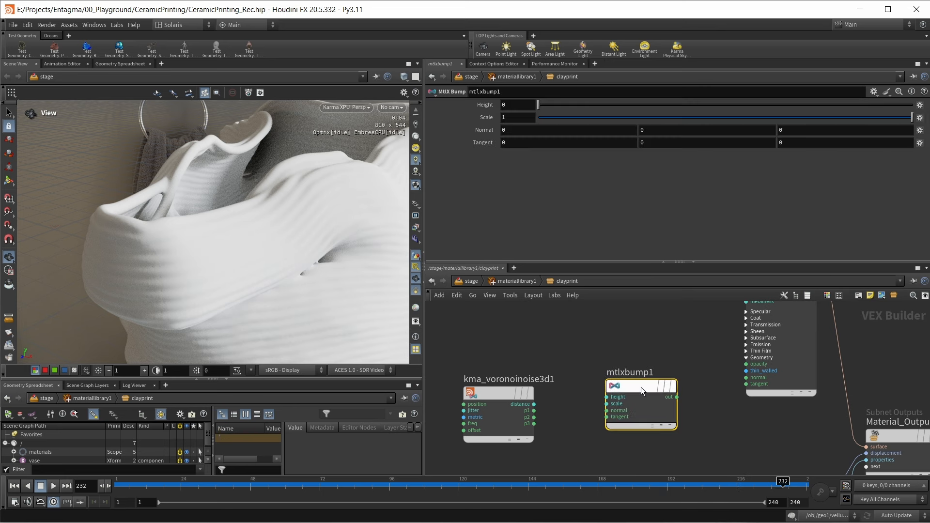
pyautogui.click(641, 387)
pyautogui.moveTo(534, 405); pyautogui.dragTo(607, 397)
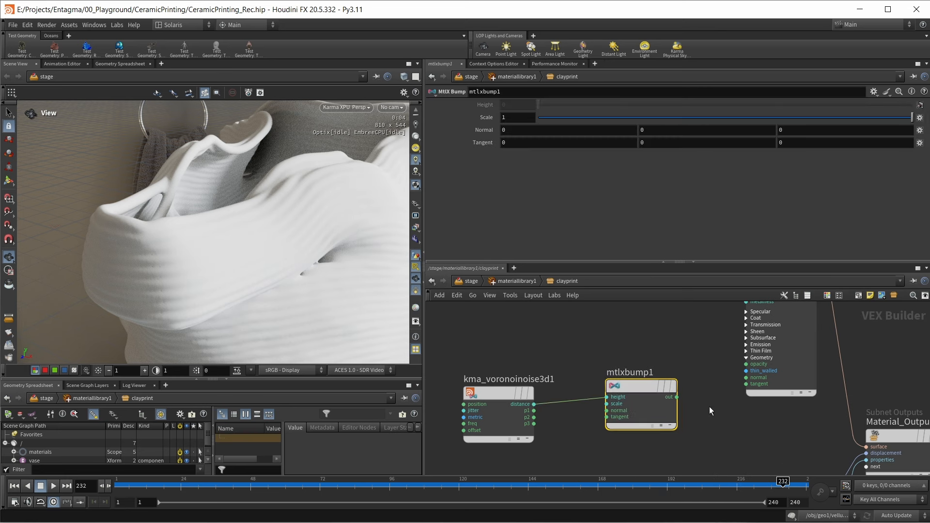
# - Set the MtlX Bump scale to 0.3 and connect its output to the standard surface's normal input
pyautogui.click(481, 119)
pyautogui.write('.3')
pyautogui.press('Return')
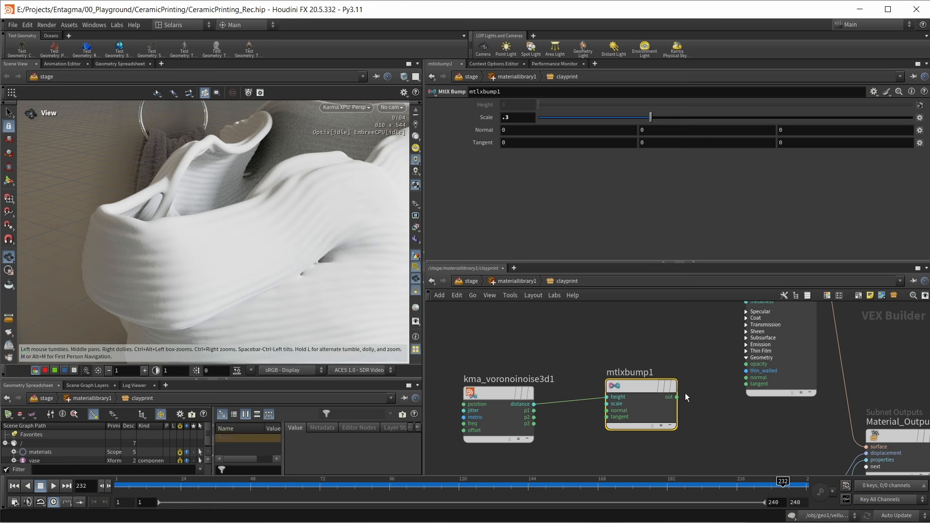
pyautogui.moveTo(677, 397); pyautogui.dragTo(746, 378)
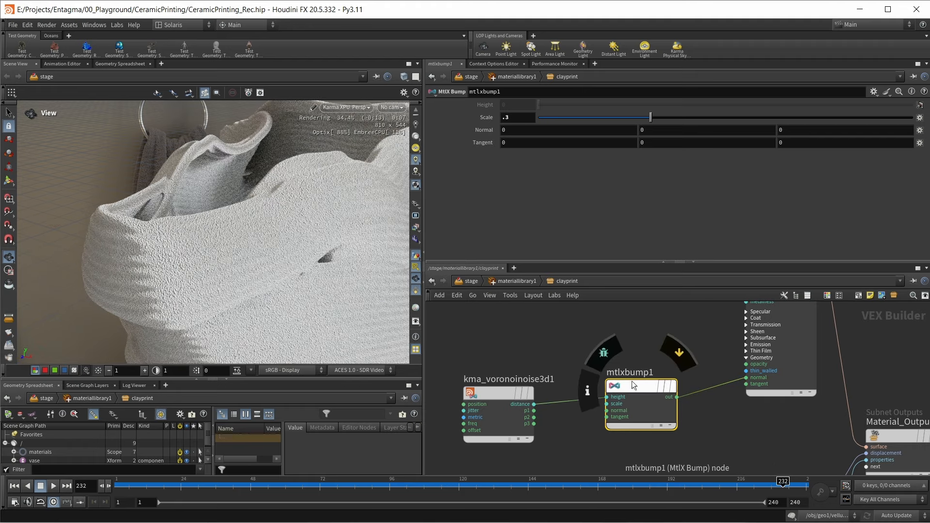
pyautogui.click(527, 118)
pyautogui.press('Return')
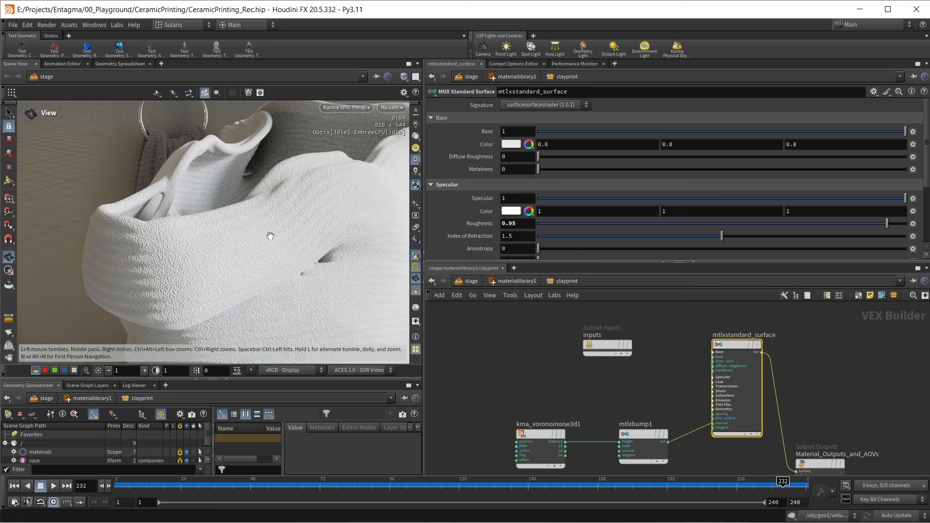
# - Set the standard surface's subsurface weight to 1 and its subsurface scale to 0.002
pyautogui.scroll(-5, 536, 188)
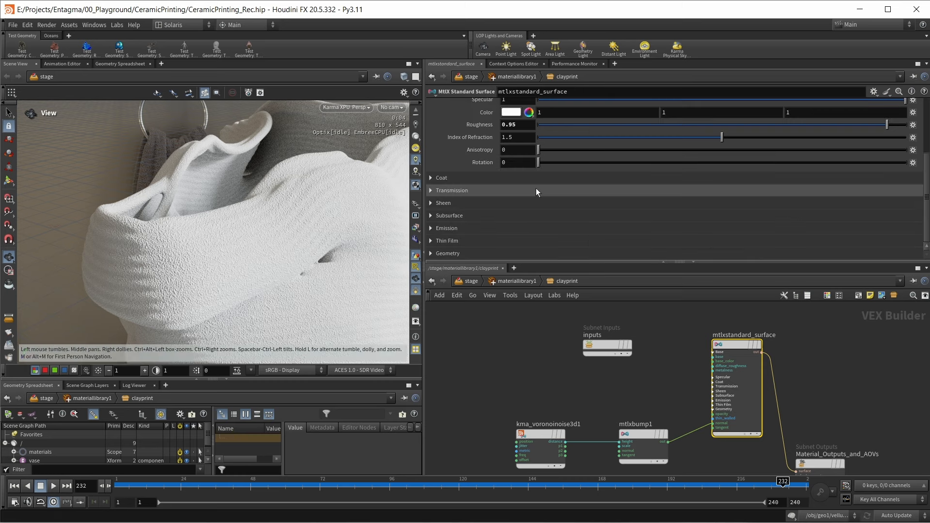
pyautogui.click(432, 214)
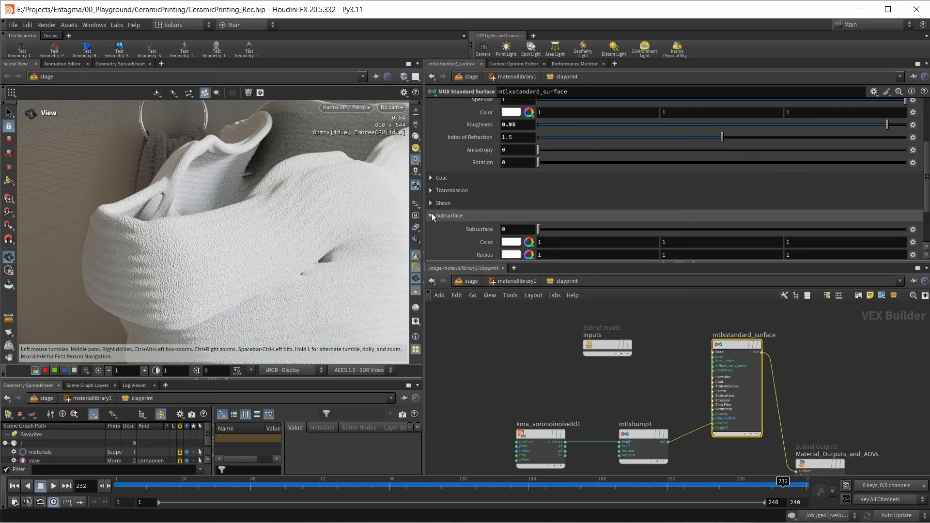
pyautogui.scroll(-5, 452, 176)
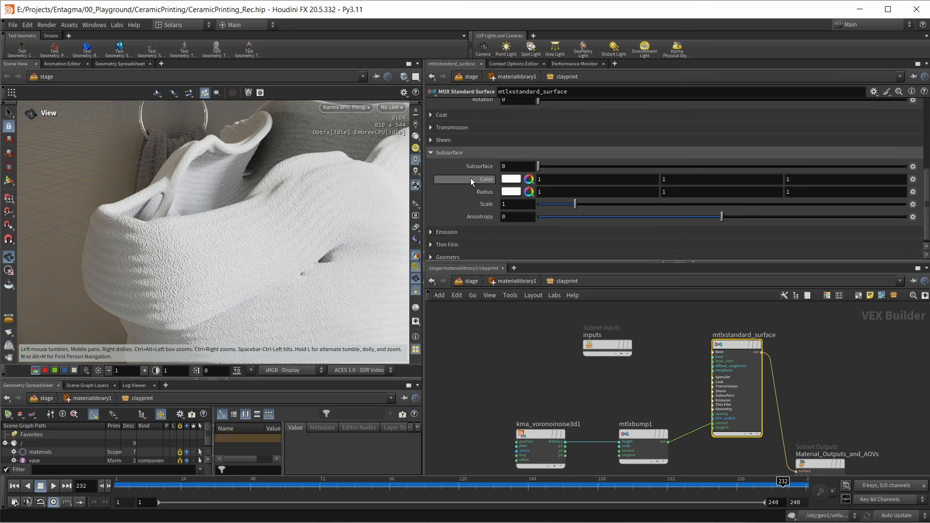
pyautogui.scroll(3, 731, 386)
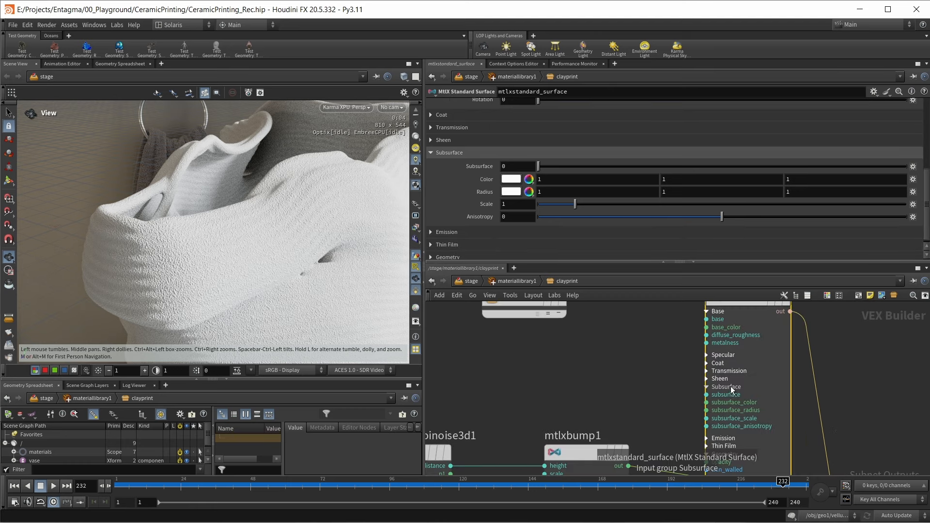
pyautogui.doubleClick(523, 168)
pyautogui.write('1')
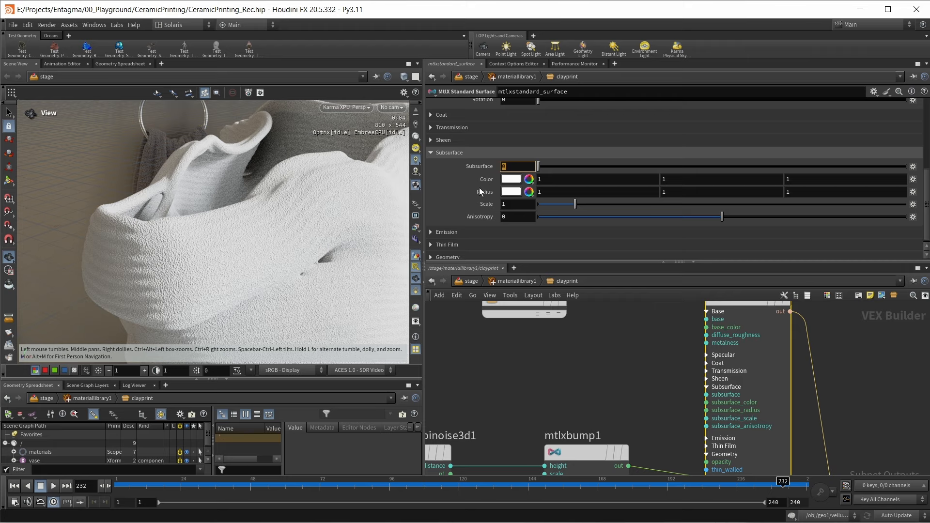
pyautogui.press('Return')
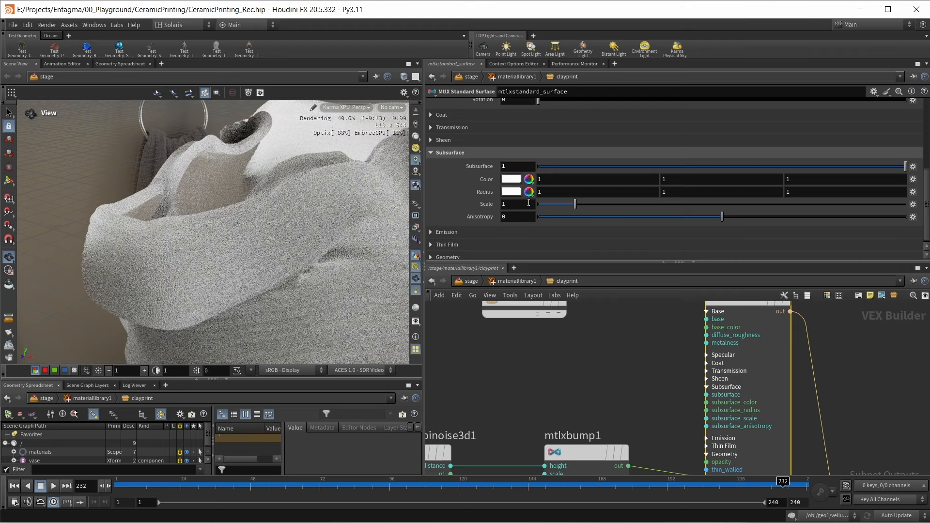
pyautogui.doubleClick(510, 205)
pyautogui.write('.002')
pyautogui.press('Return')
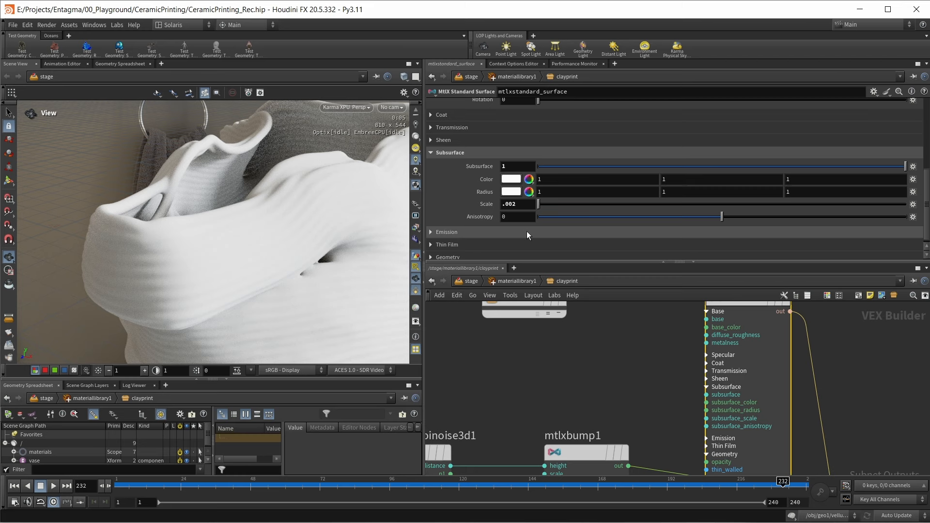
# - Set the standard surface's coat weight to 1 and its coat roughness to 0.01
pyautogui.scroll(5, 527, 232)
pyautogui.click(441, 228)
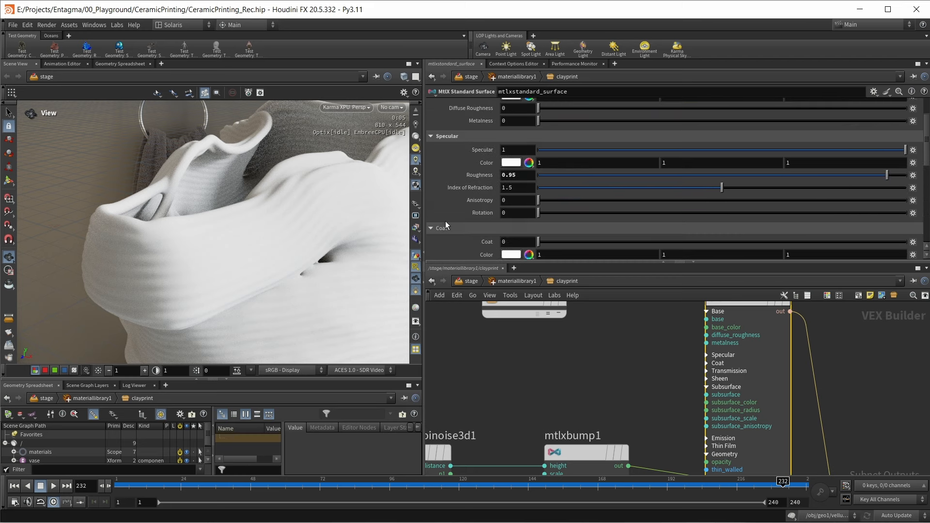
pyautogui.scroll(-4, 446, 220)
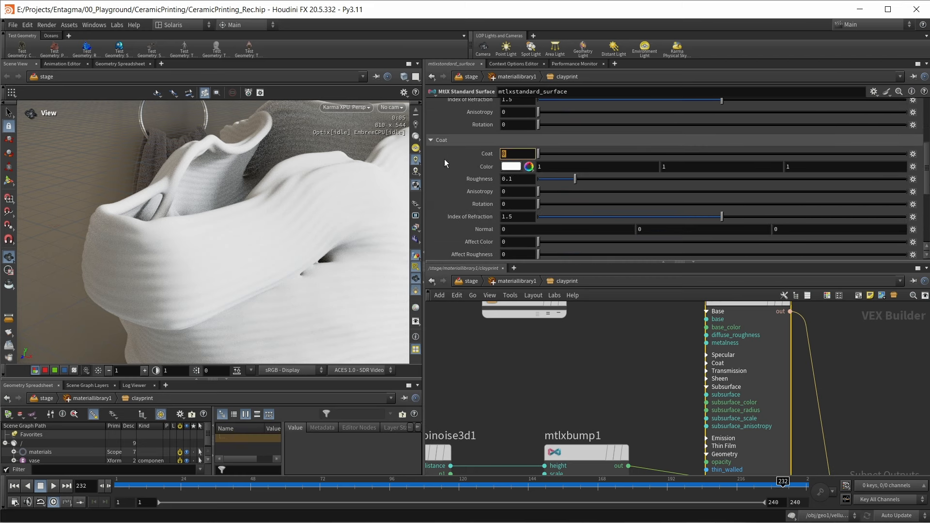
pyautogui.write('1')
pyautogui.press('Return')
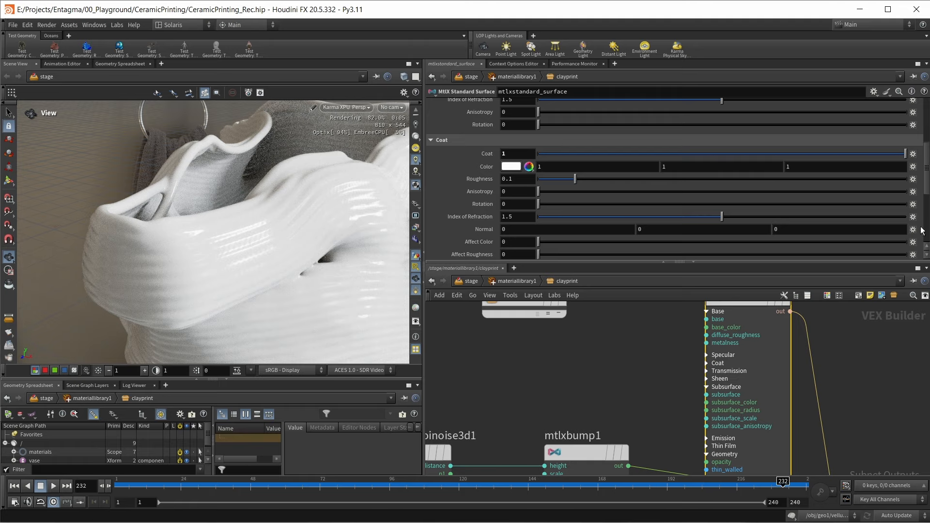
pyautogui.click(518, 179)
pyautogui.write('0')
pyautogui.press('Return')
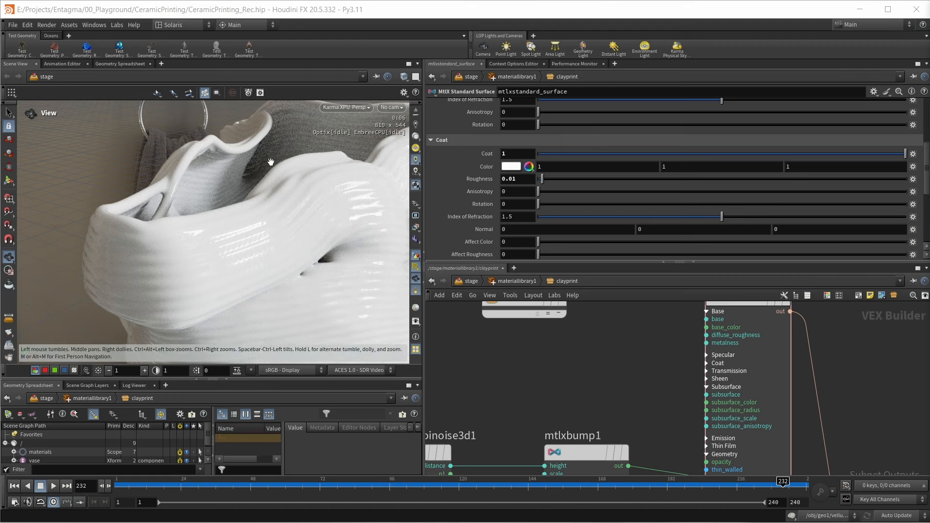
# - Add an MtlX Geometry Property Value node that reads the curvature attribute
pyautogui.scroll(-2, 592, 348)
pyautogui.moveTo(588, 364); pyautogui.dragTo(609, 407, button='middle')
pyautogui.moveTo(575, 386); pyautogui.dragTo(539, 333)
pyautogui.press('Tab')
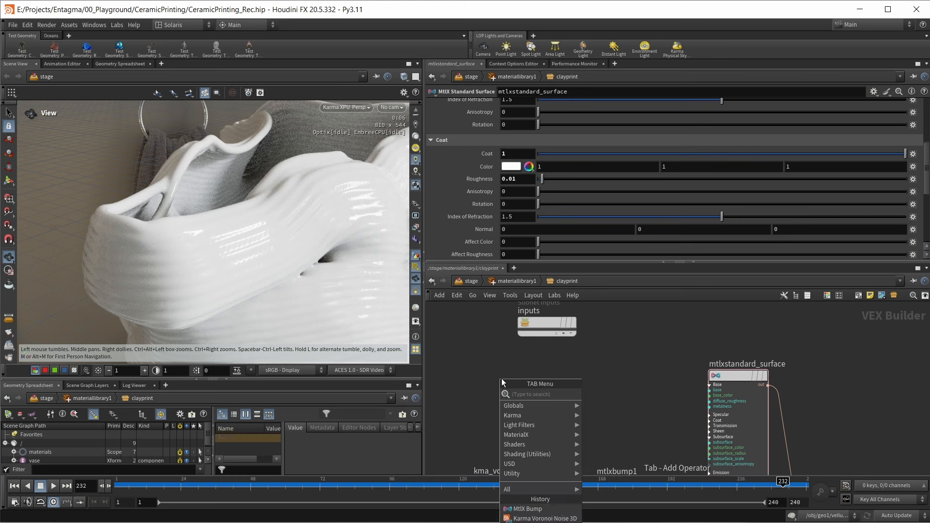
pyautogui.write('proper')
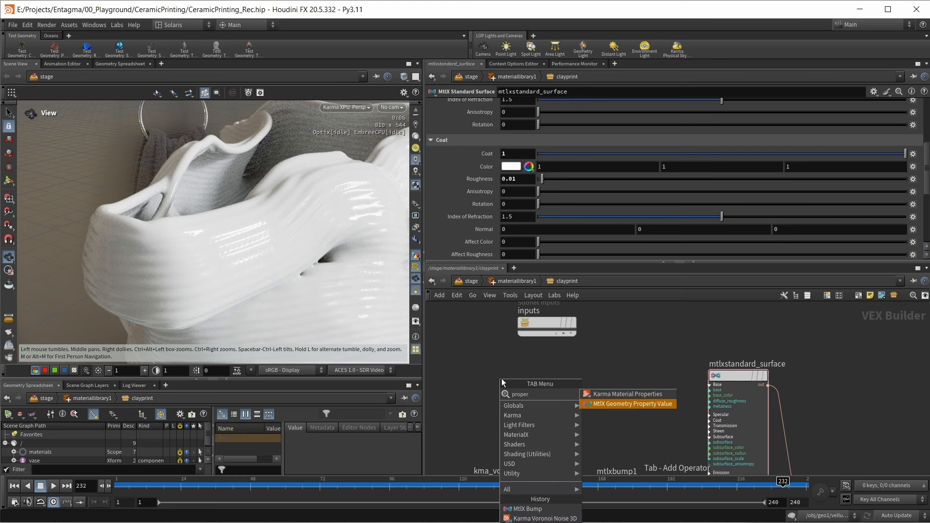
pyautogui.press('Return')
pyautogui.click(501, 379)
pyautogui.click(656, 118)
pyautogui.write('curvature')
pyautogui.press('Return')
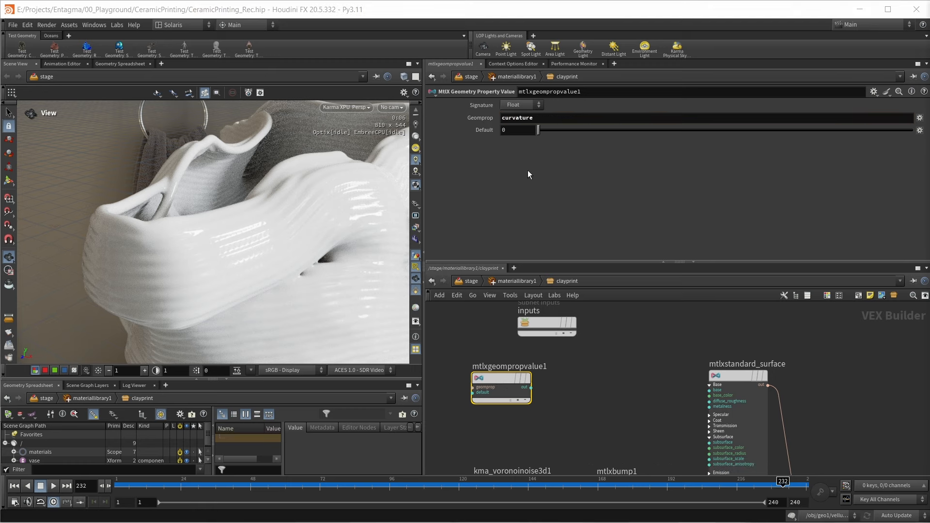
# - Add an MtlX Remap node fed by the curvature property value and set its Inlow to -1
pyautogui.press('Tab')
pyautogui.write('remap')
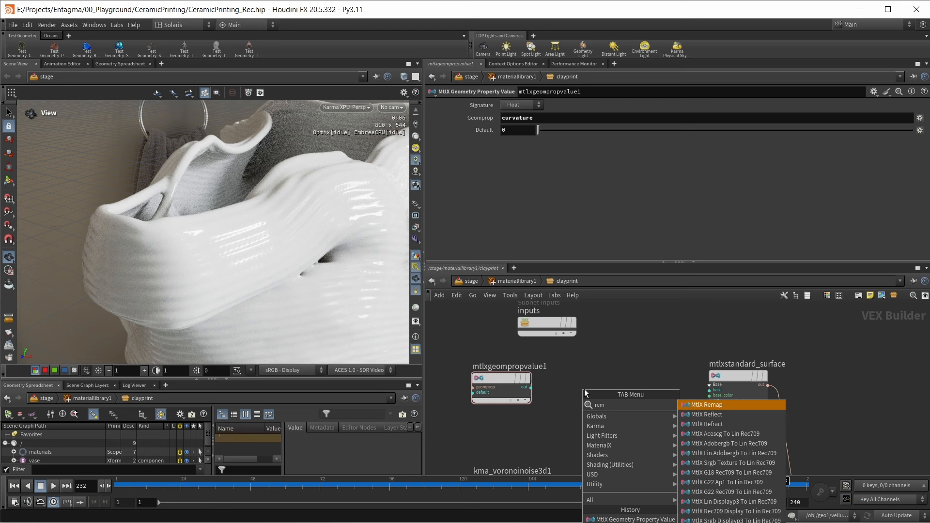
pyautogui.press('Return')
pyautogui.click(585, 389)
pyautogui.click(531, 388)
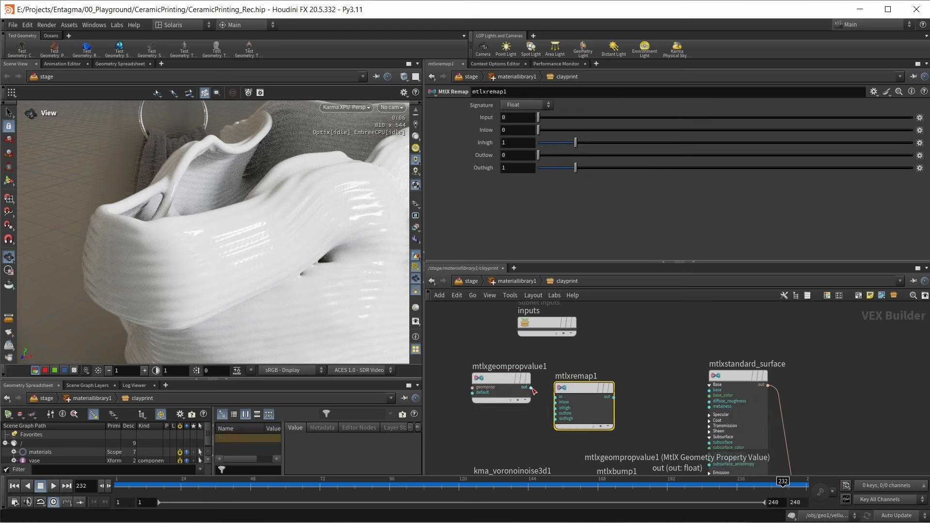
pyautogui.click(556, 397)
pyautogui.moveTo(570, 390); pyautogui.dragTo(568, 379)
pyautogui.click(515, 136)
pyautogui.write('-1')
pyautogui.press('Return')
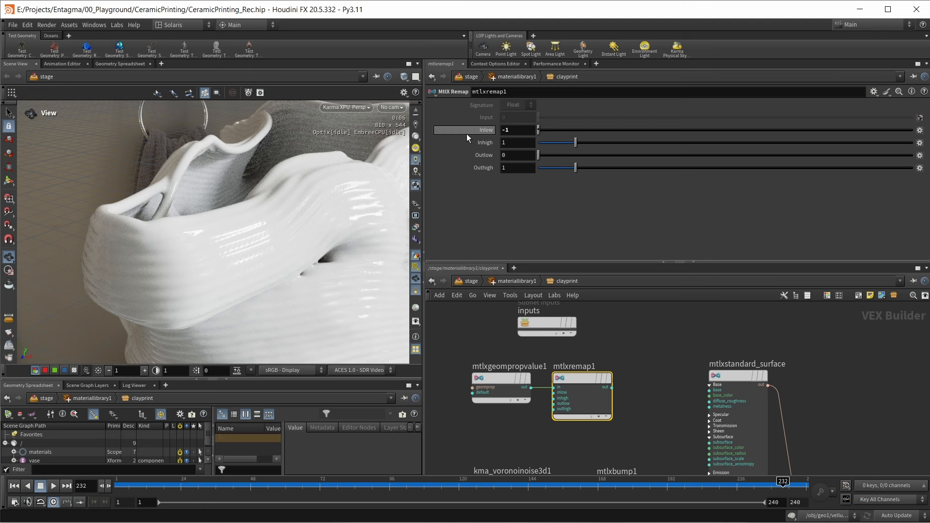
# - Connect the remapped curvature to the standard surface's base_color and subsurface_color inputs
pyautogui.moveTo(654, 406); pyautogui.dragTo(671, 394, button='middle')
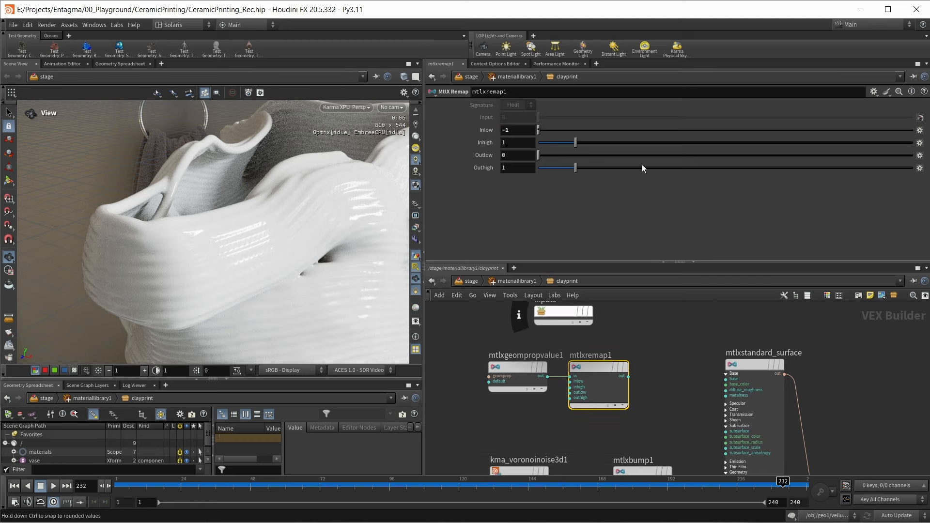
pyautogui.scroll(2, 662, 409)
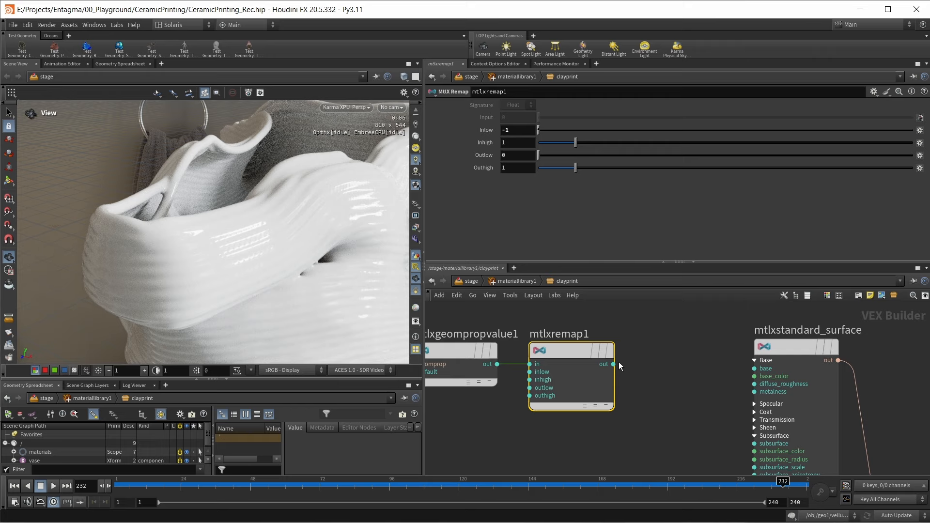
pyautogui.moveTo(614, 364); pyautogui.dragTo(740, 377)
pyautogui.click(754, 376)
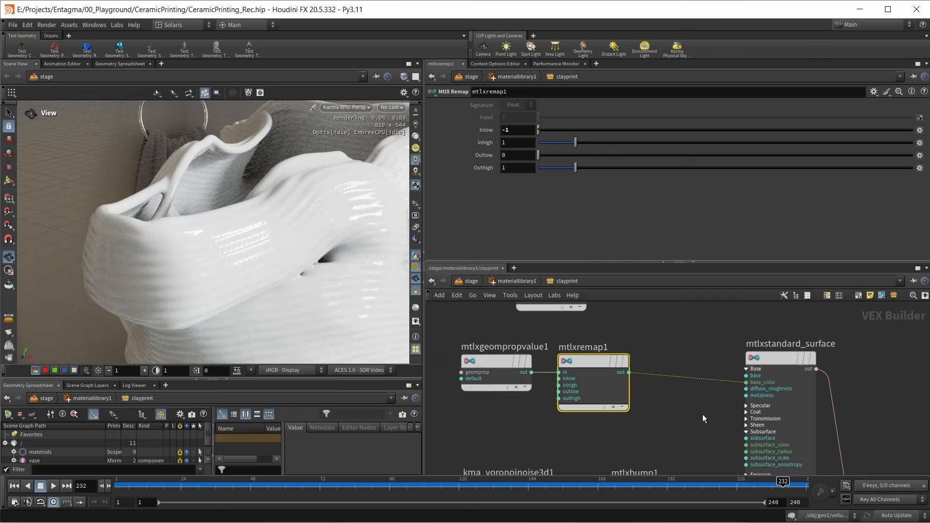
pyautogui.scroll(-1, 703, 415)
pyautogui.moveTo(617, 361); pyautogui.dragTo(731, 436)
pyautogui.click(733, 432)
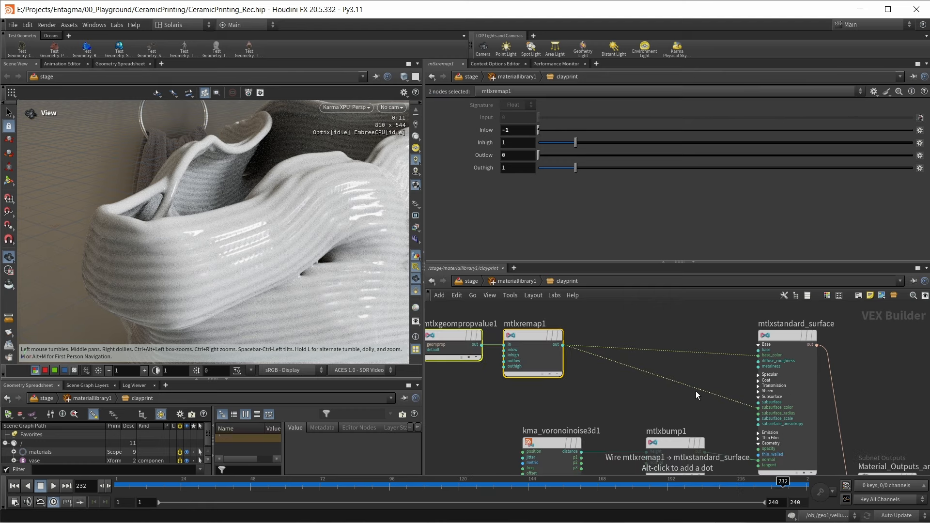
# - Join the two color wires with a network dot and insert a Karma Ramp Parameter between mtlxremap1 and the dot
pyautogui.keyDown('alt'); pyautogui.moveTo(698, 395); pyautogui.dragTo(724, 345); pyautogui.keyUp('alt')
pyautogui.click(635, 376)
pyautogui.press('Tab')
pyautogui.write('ka')
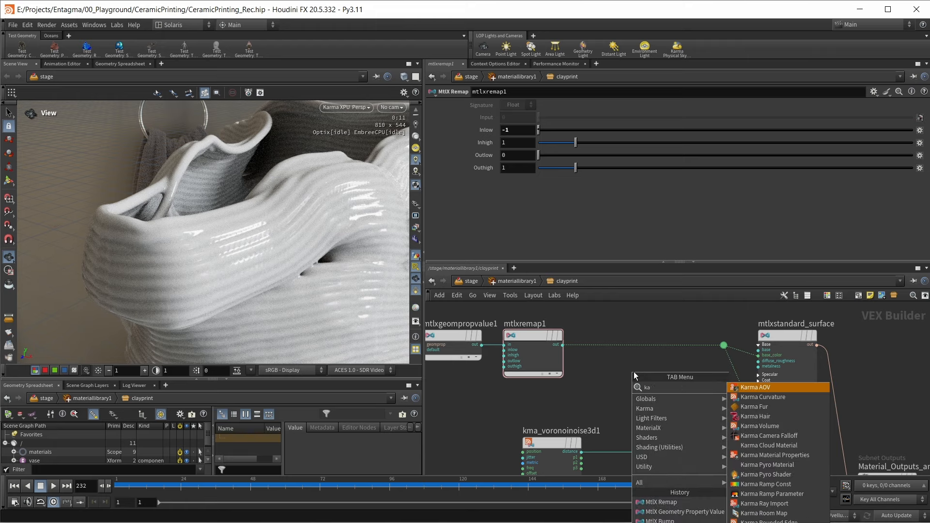
pyautogui.write('rma ramp')
pyautogui.press('Down')
pyautogui.press('Return')
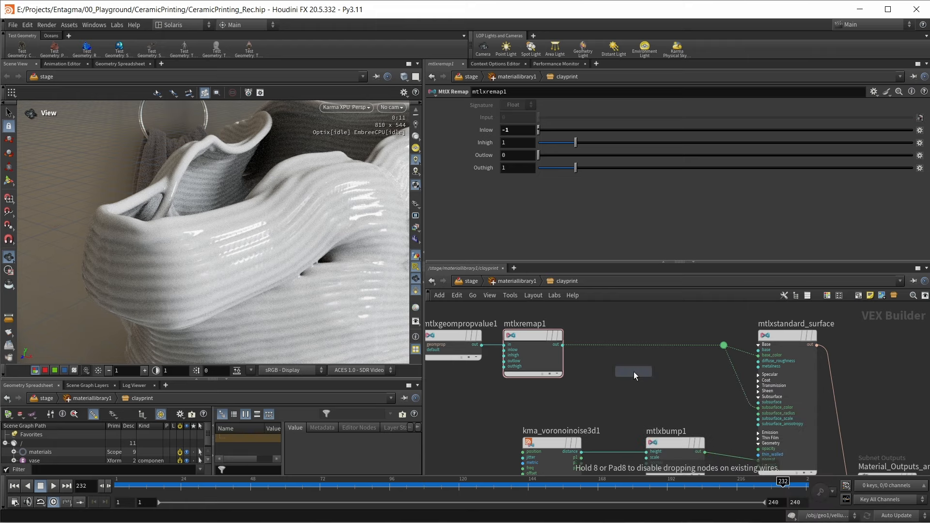
pyautogui.click(634, 371)
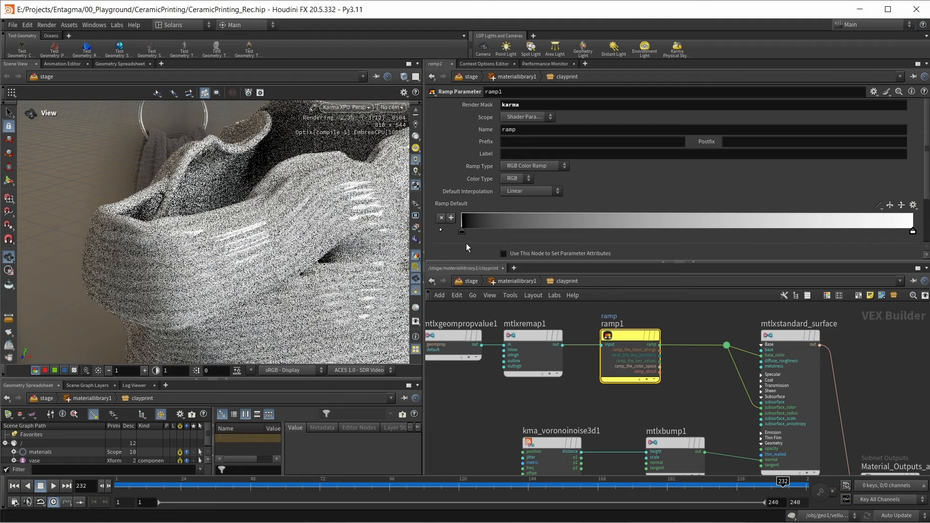
# - Set the first point of ramp1 to a dark blue of 0, 0.25, 0.5
pyautogui.click(441, 230)
pyautogui.scroll(-3, 477, 218)
pyautogui.click(523, 196)
pyautogui.click(586, 142)
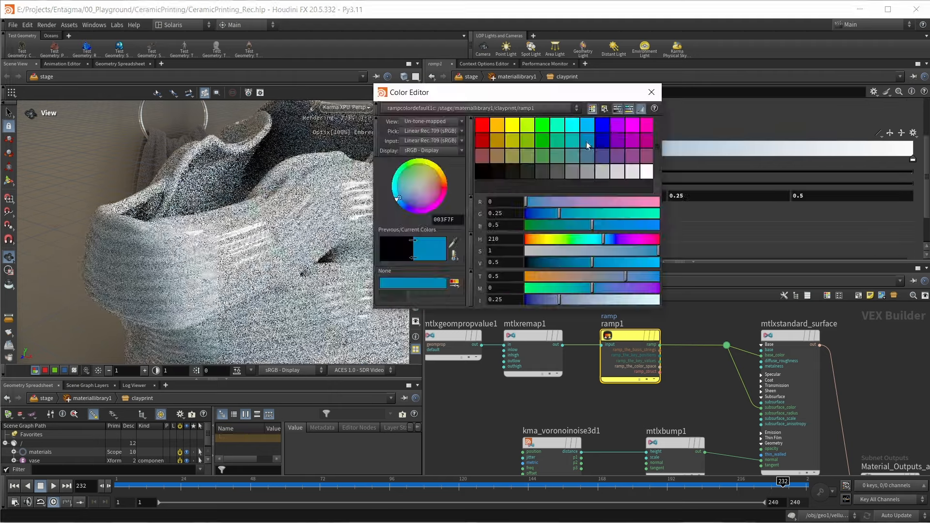
pyautogui.click(652, 92)
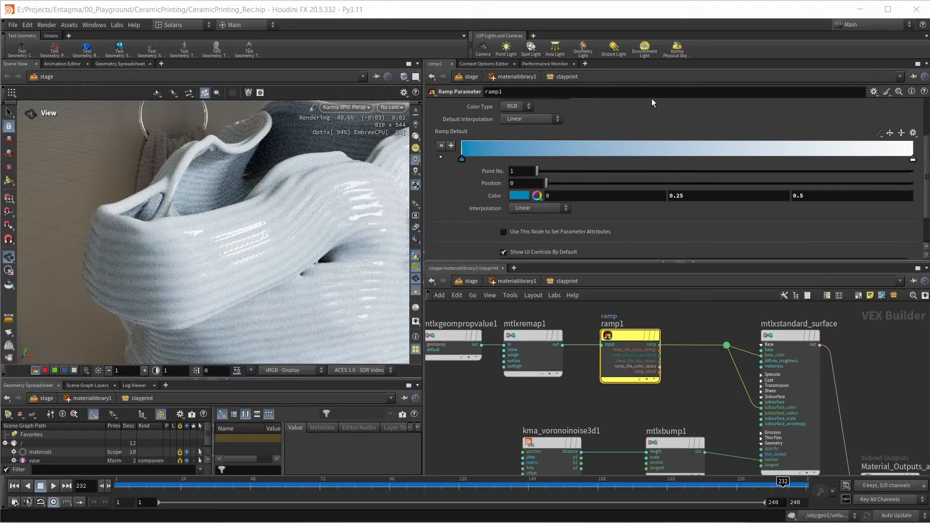
# - Add a point halfway along the ramp and color it bright blue with 0, 0.5, 1
pyautogui.click(686, 149)
pyautogui.click(519, 195)
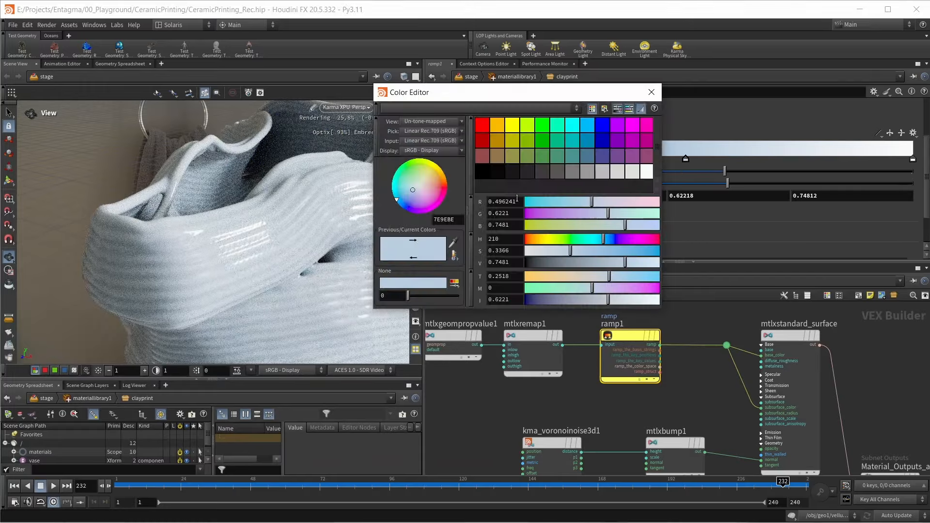
pyautogui.click(583, 129)
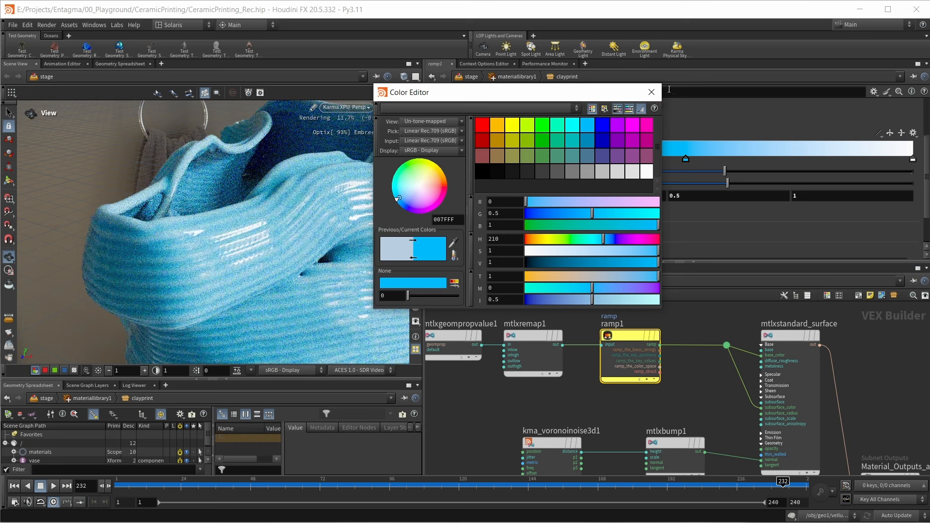
pyautogui.click(652, 92)
# - Color the ramp's last point beige with 0.81, 0.62208, 0.43416
pyautogui.click(913, 159)
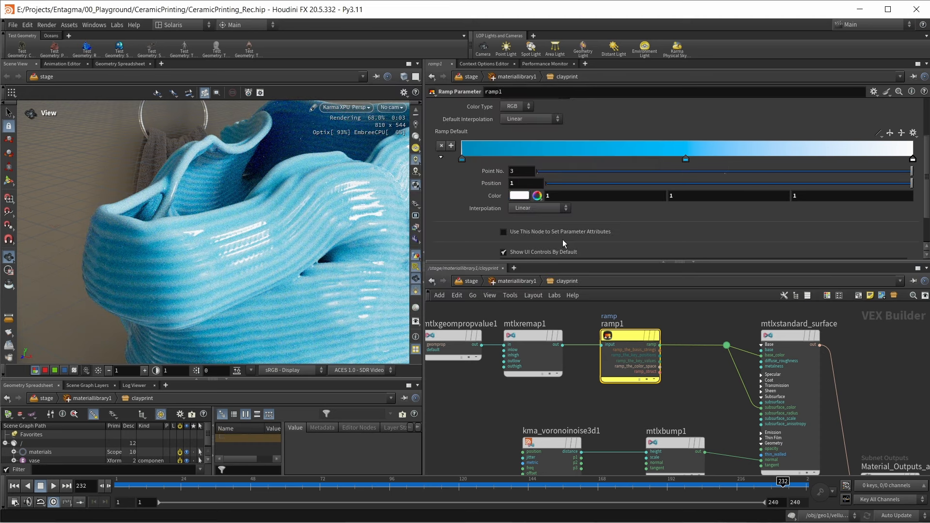
pyautogui.click(519, 196)
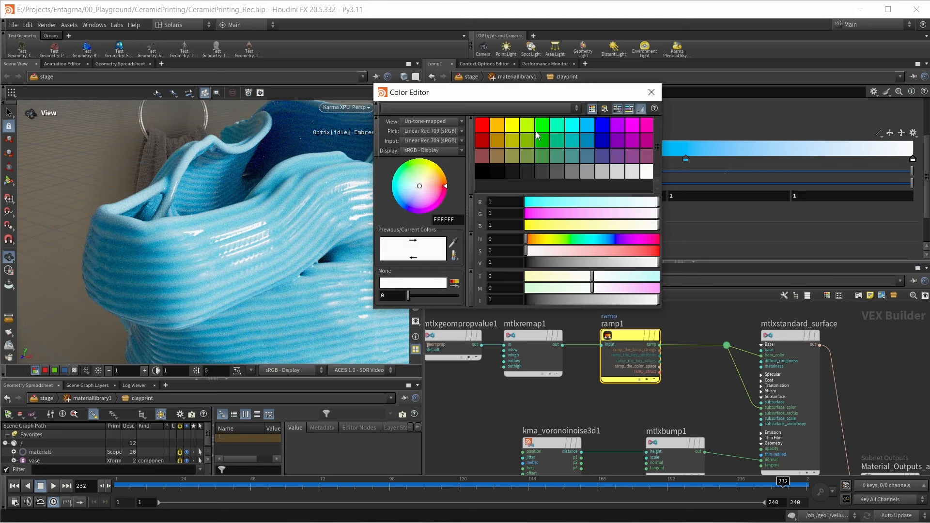
pyautogui.click(497, 125)
pyautogui.moveTo(622, 252)
pyautogui.mouseDown()
pyautogui.moveTo(602, 249)
pyautogui.moveTo(633, 262)
pyautogui.mouseUp()
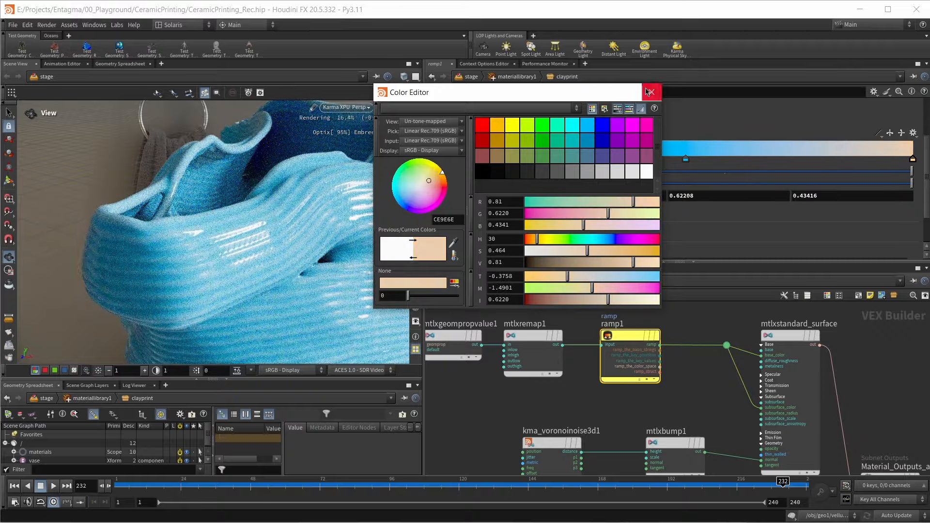
pyautogui.click(649, 92)
# - Move the three ramp points close together near the middle, with point 2 at 0.525242 and point 3 at 0.56391
pyautogui.click(609, 158)
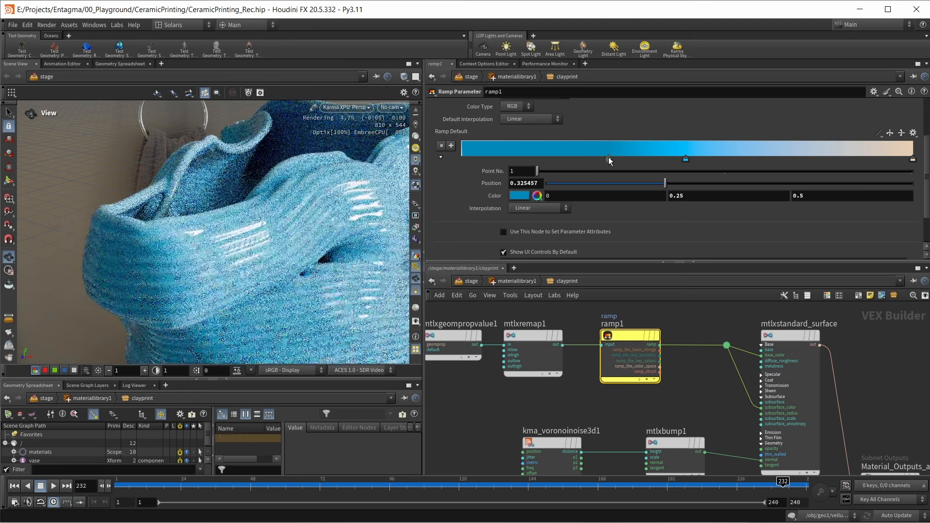
pyautogui.moveTo(913, 158); pyautogui.dragTo(711, 164)
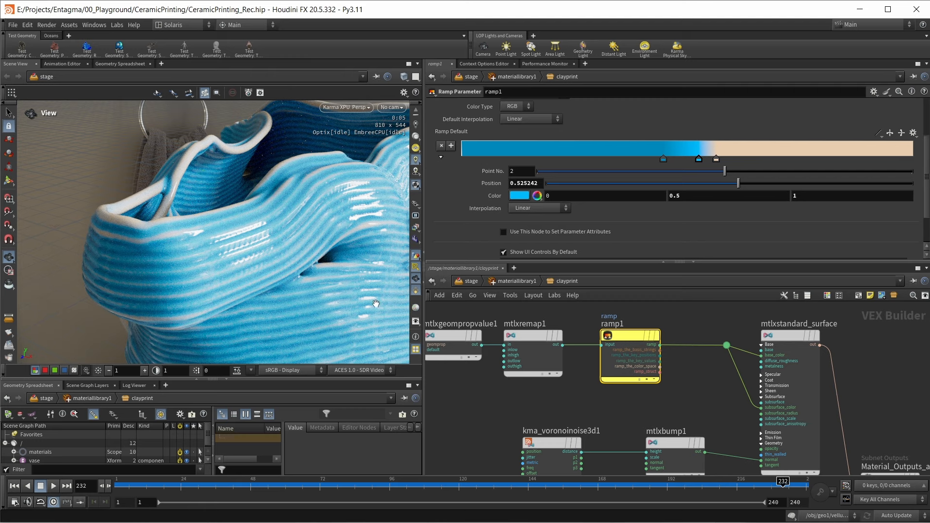
# - Move the Voronoi noise and bump nodes away from the ramp and add a second MtlX Remap node fed by mtlxremap1
pyautogui.moveTo(680, 417); pyautogui.dragTo(712, 359, button='middle')
pyautogui.moveTo(735, 435); pyautogui.dragTo(569, 437)
pyautogui.scroll(-2, 602, 353)
pyautogui.moveTo(601, 349); pyautogui.dragTo(593, 398, button='middle')
pyautogui.scroll(1, 587, 383)
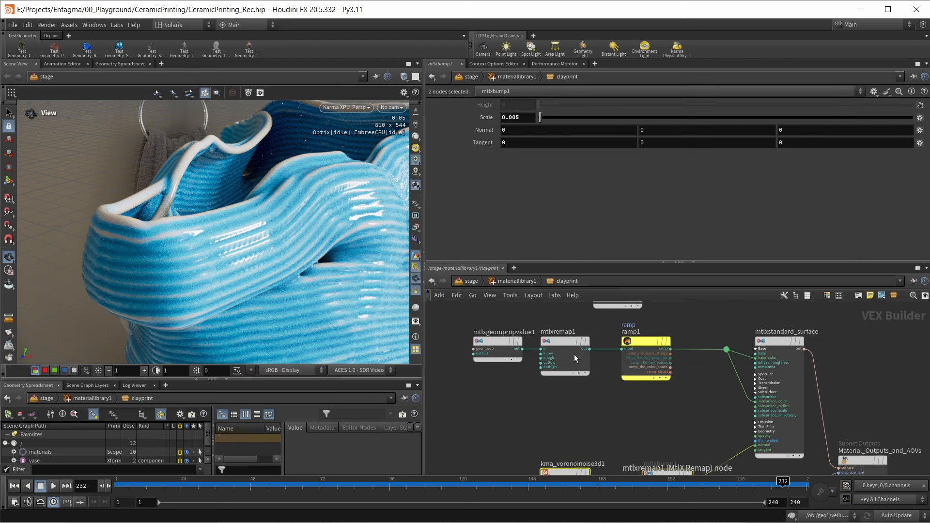
pyautogui.click(648, 416)
pyautogui.press('Tab')
pyautogui.write('rem')
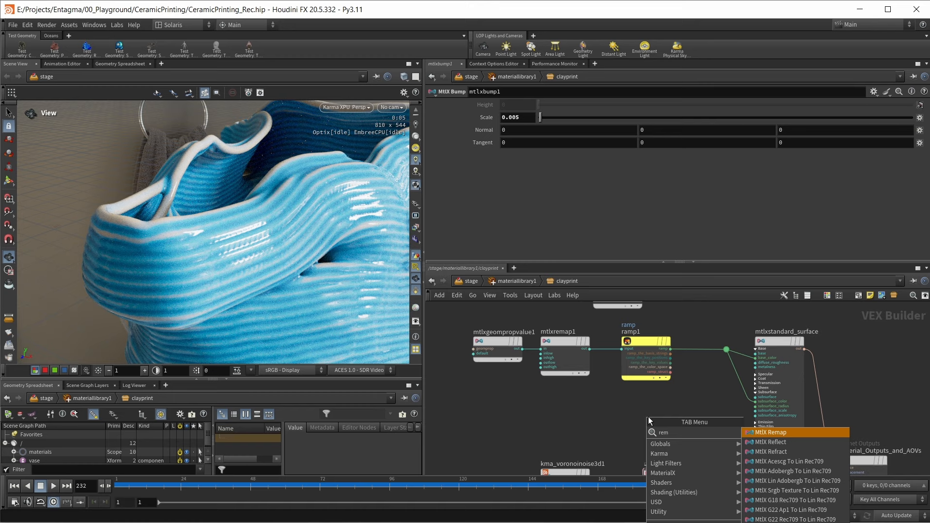
pyautogui.press('Return')
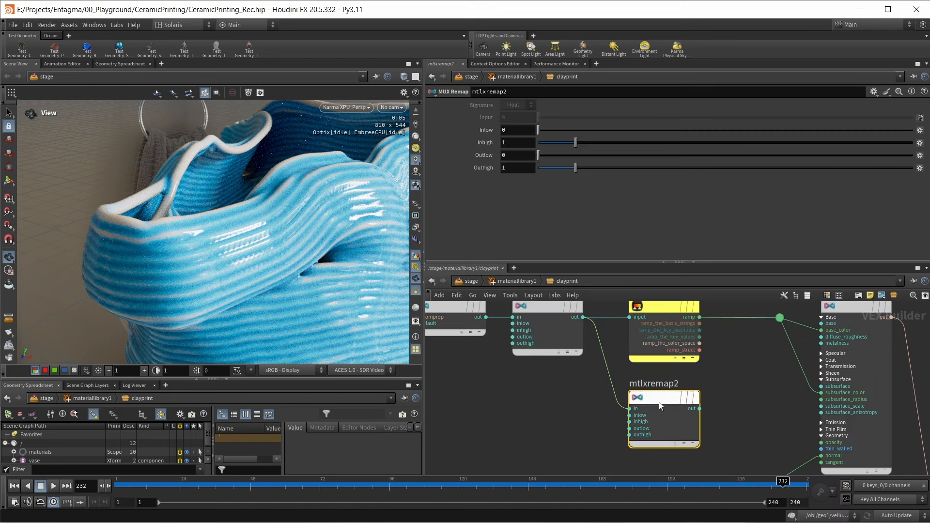
pyautogui.scroll(-1, 659, 402)
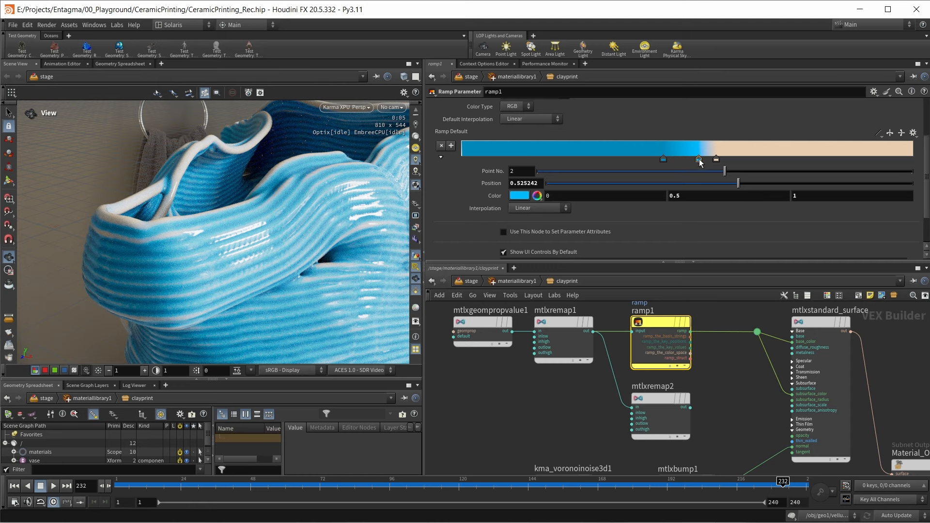
# - Copy the positions of ramp points 2 and 3 into mtlxremap2 as Inlow 0.525242 and Inhigh 0.56391
pyautogui.click(542, 183)
pyautogui.click(660, 411)
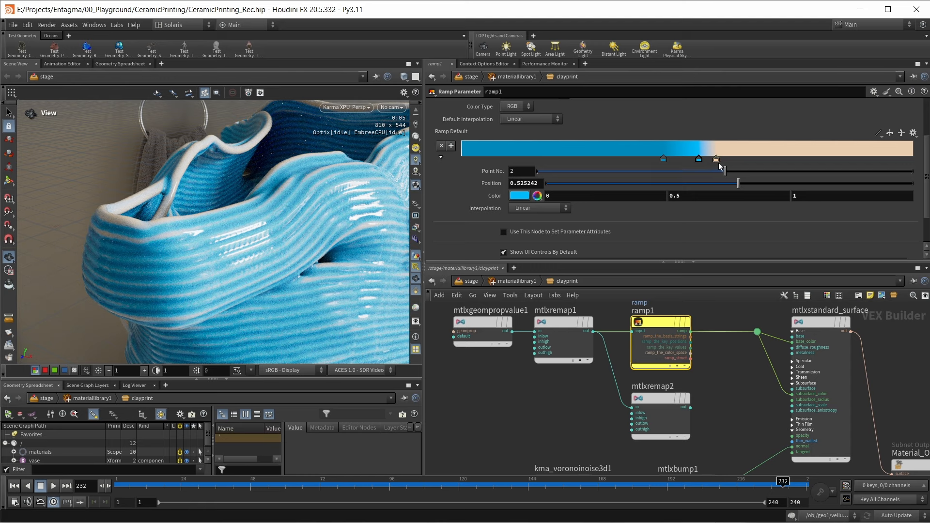
pyautogui.click(717, 158)
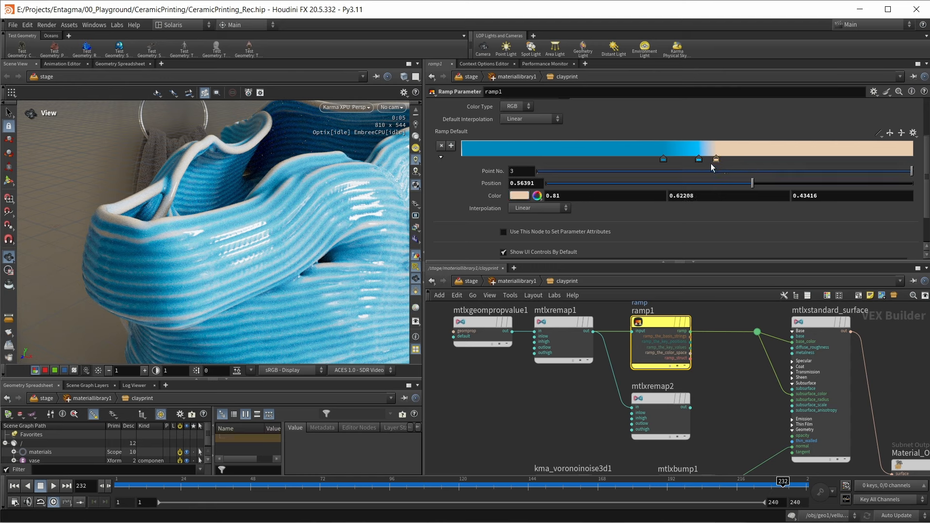
pyautogui.click(536, 184)
pyautogui.doubleClick(537, 185)
pyautogui.hotkey('ctrl', 'c')
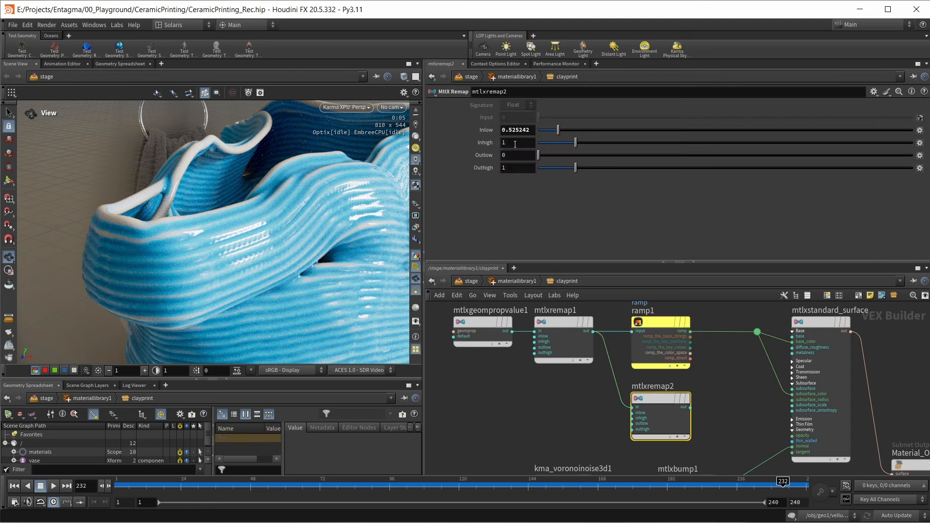
pyautogui.moveTo(515, 143); pyautogui.dragTo(478, 148)
pyautogui.hotkey('ctrl', 'v')
pyautogui.click(525, 408)
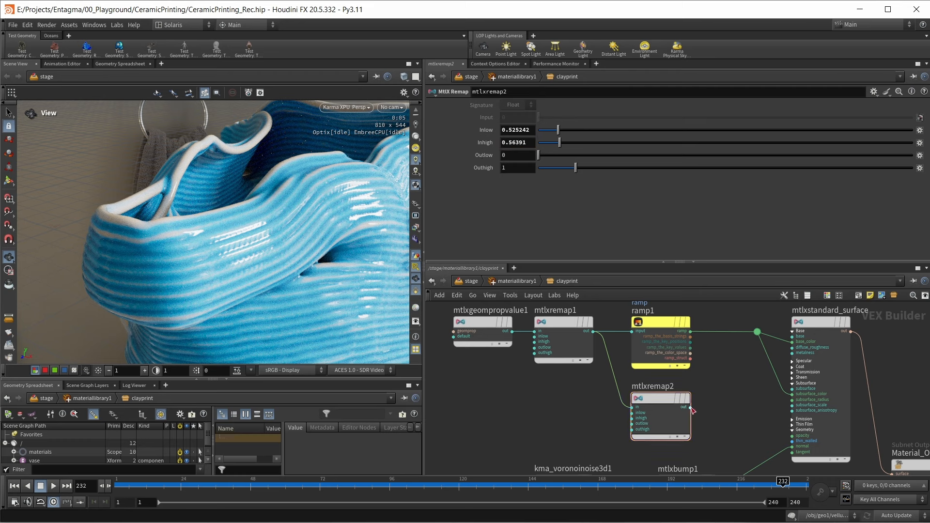
# - Expand the standard surface's Coat inputs and connect the mtlxremap2 output to coat
pyautogui.moveTo(690, 408); pyautogui.dragTo(719, 410)
pyautogui.click(793, 368)
pyautogui.click(792, 367)
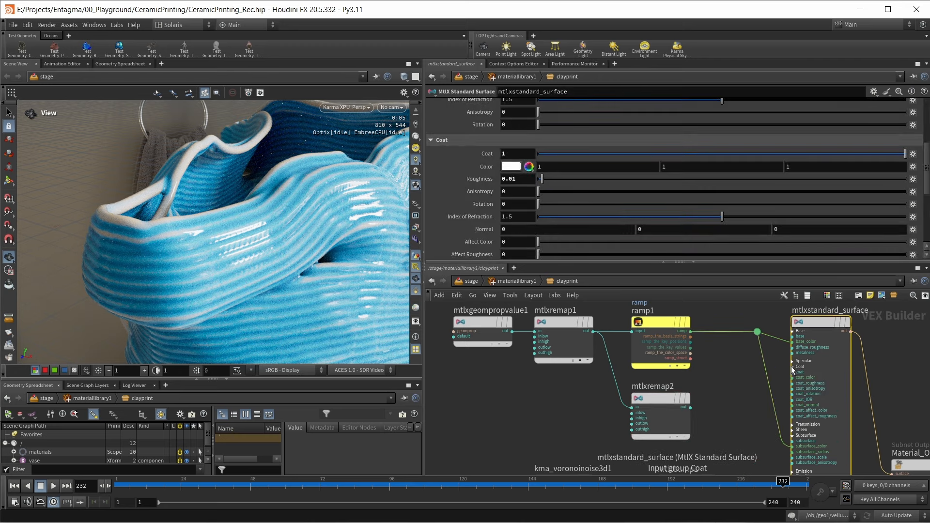
pyautogui.moveTo(693, 410); pyautogui.dragTo(793, 372)
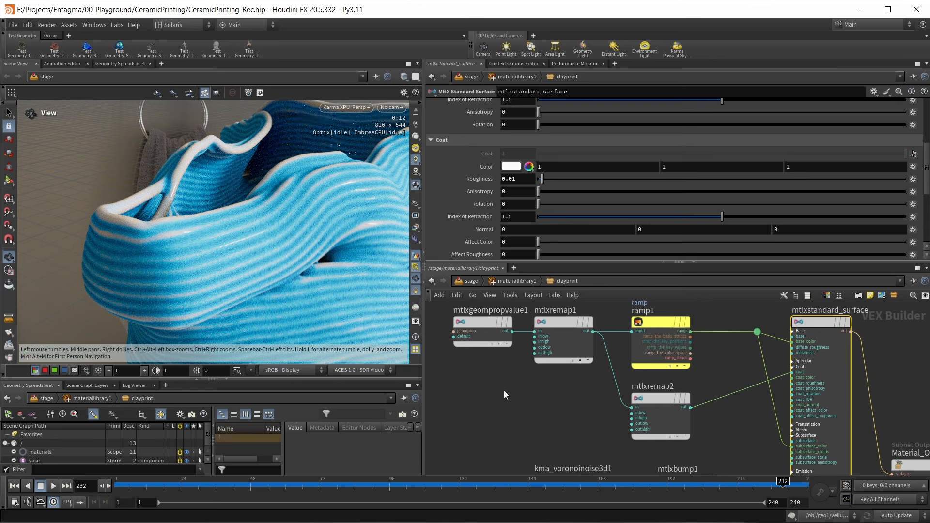
# - Enlarge the network editor and rearrange the curvature nodes and mtlxbump1 to make room for more nodes
pyautogui.scroll(-2, 535, 410)
pyautogui.moveTo(539, 412); pyautogui.dragTo(567, 369, button='middle')
pyautogui.scroll(2, 593, 388)
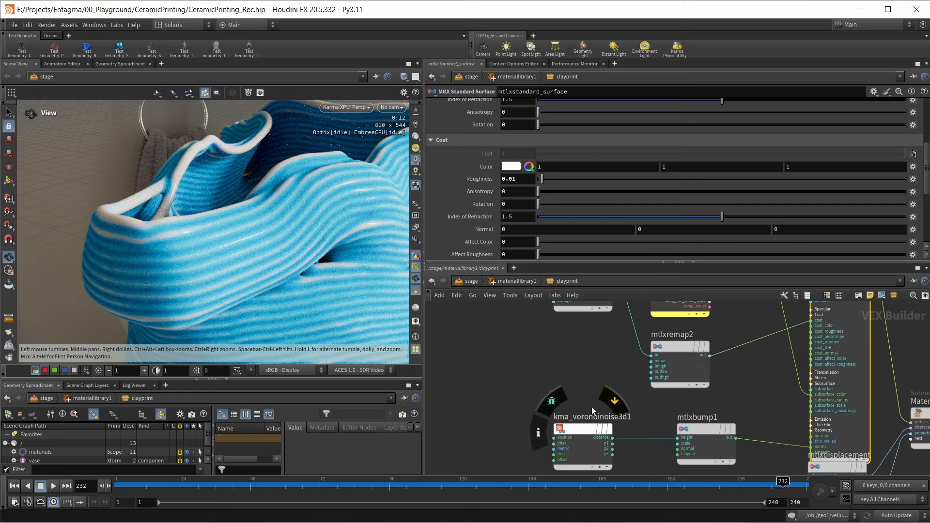
pyautogui.moveTo(554, 263); pyautogui.dragTo(553, 191)
pyautogui.press('h')
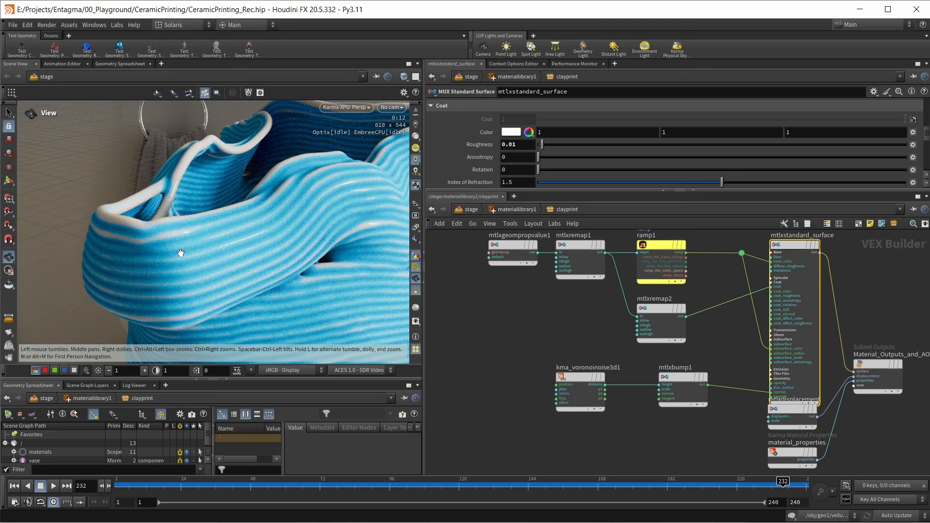
pyautogui.moveTo(548, 323); pyautogui.dragTo(565, 347, button='middle')
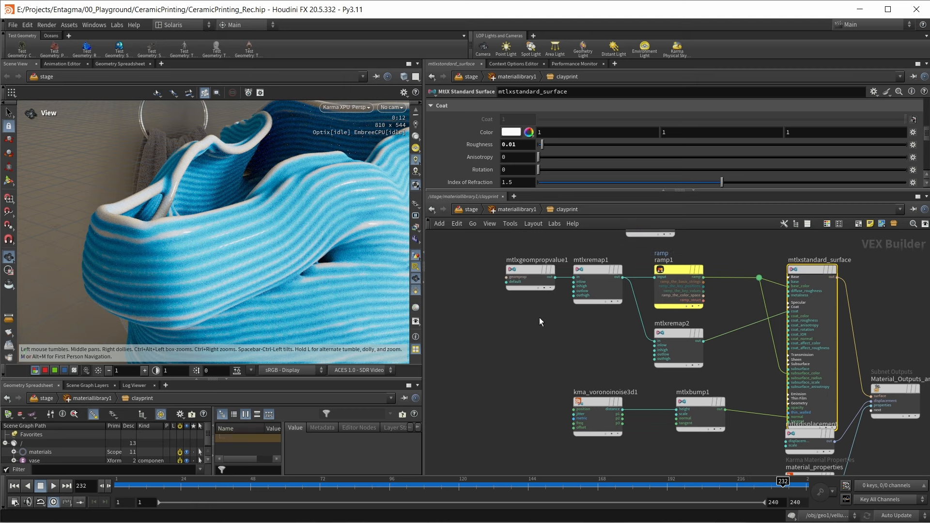
pyautogui.moveTo(481, 269); pyautogui.dragTo(705, 357)
pyautogui.moveTo(689, 335); pyautogui.dragTo(620, 331)
pyautogui.moveTo(695, 392); pyautogui.dragTo(688, 434)
pyautogui.scroll(2, 688, 434)
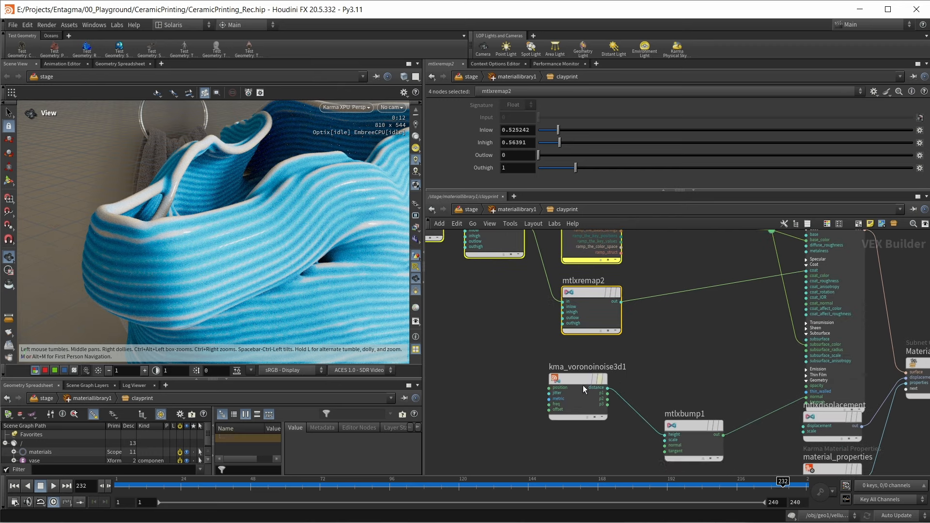
# - Add an MtlX Remap node fed by the Voronoi noise's distance output and set its Outlow to 0.5
pyautogui.moveTo(584, 386)
pyautogui.moveTo(687, 345); pyautogui.dragTo(685, 380, button='middle')
pyautogui.click(680, 394)
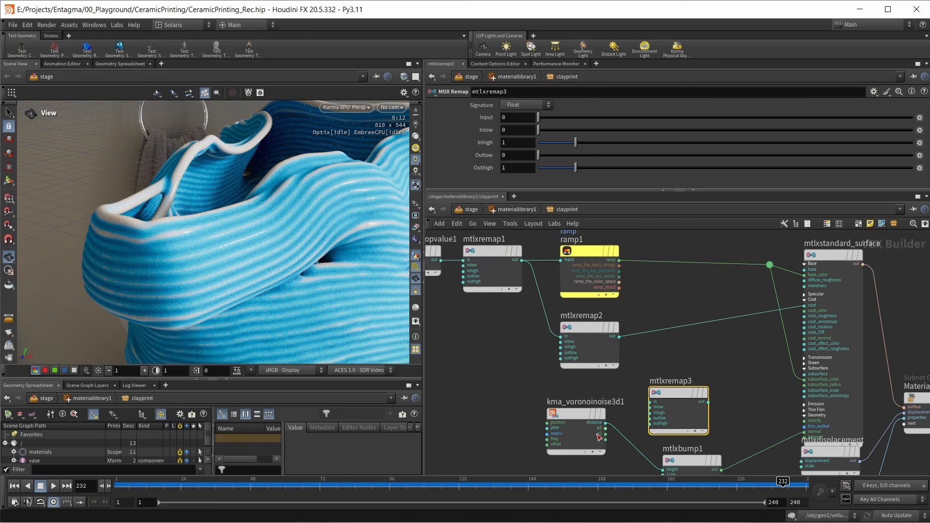
pyautogui.moveTo(606, 424); pyautogui.dragTo(651, 402)
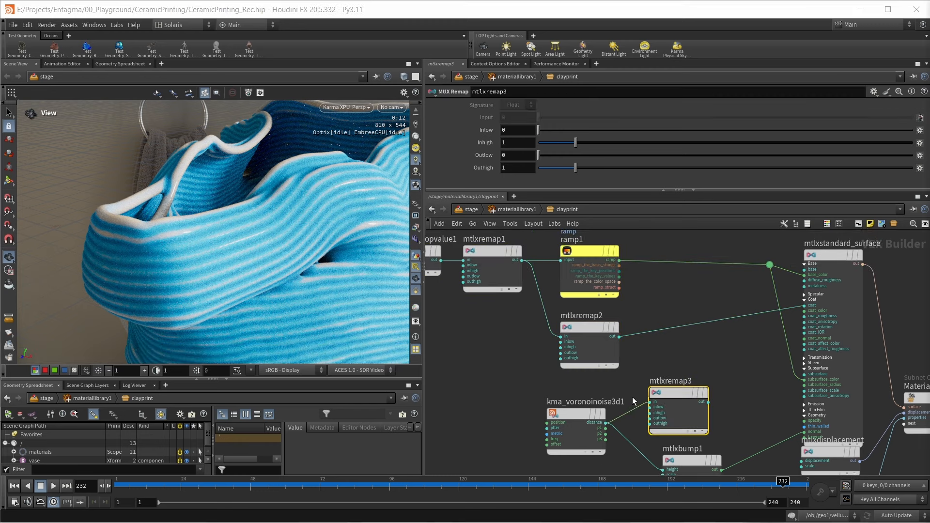
pyautogui.click(511, 156)
pyautogui.write('.5')
pyautogui.press('Return')
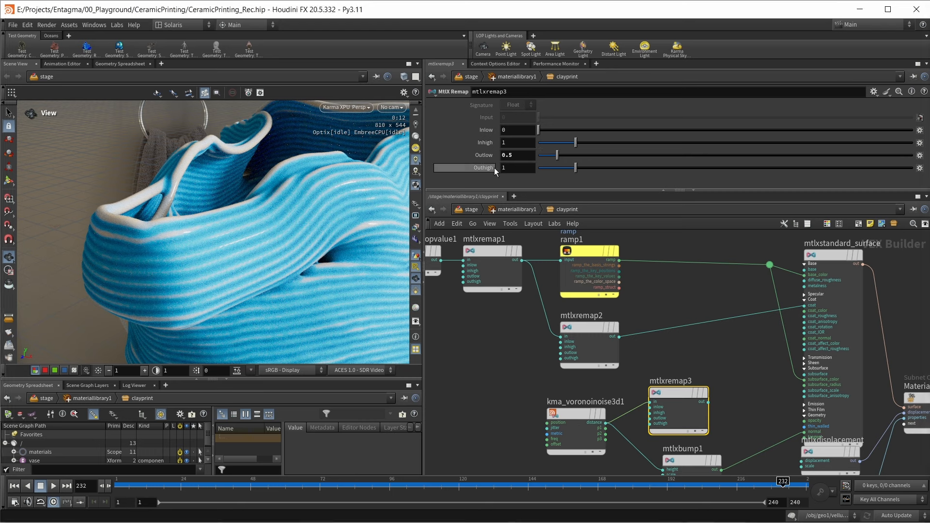
# - Insert an MtlX Multiply with Vector 3 (FA) signature between ramp1 and the network dot, and connect mtlxremap3 to its second input
pyautogui.press('Tab')
pyautogui.write('mu')
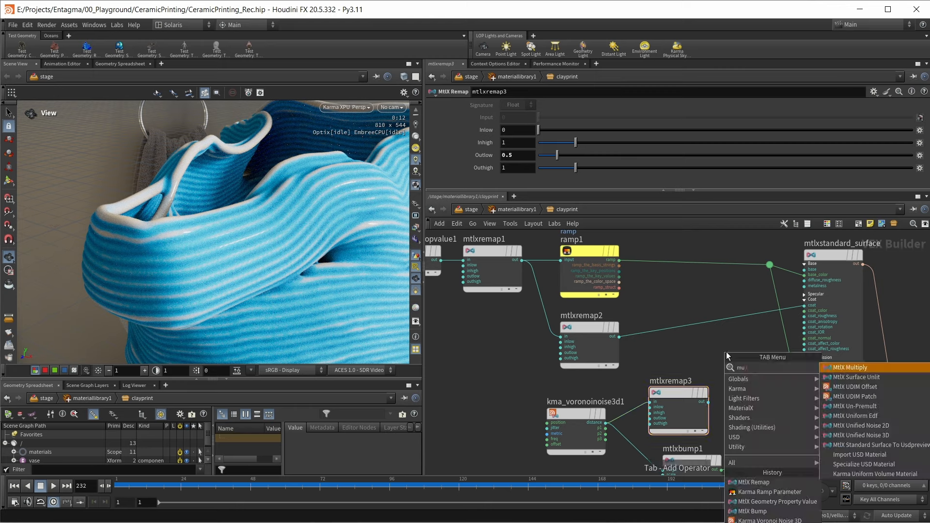
pyautogui.press('Return')
pyautogui.click(681, 272)
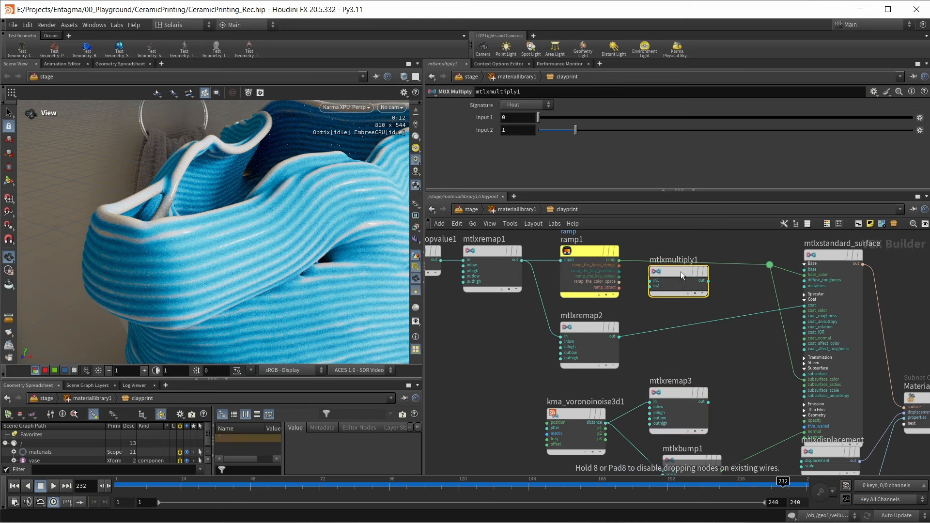
pyautogui.moveTo(705, 261); pyautogui.dragTo(703, 250)
pyautogui.moveTo(708, 402); pyautogui.dragTo(680, 286)
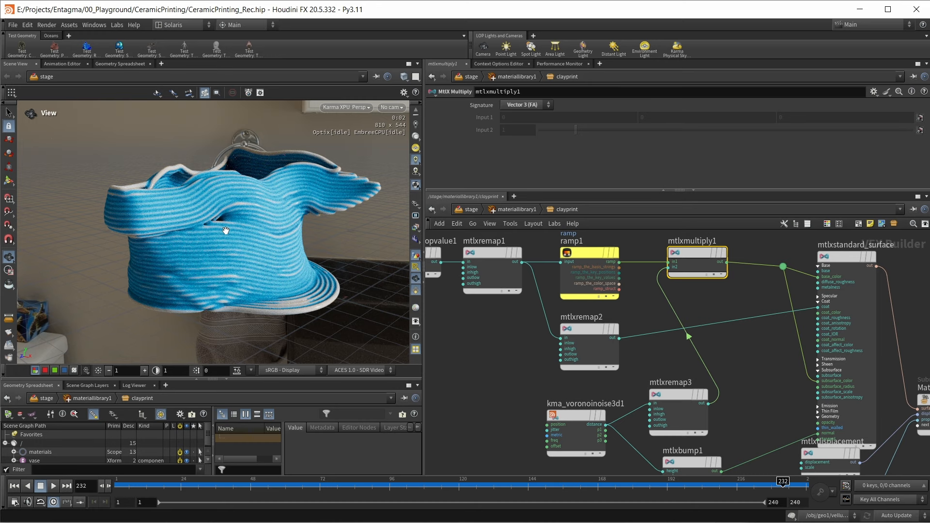
# - Select ramp1 and bring up its ramp point settings
pyautogui.click(580, 257)
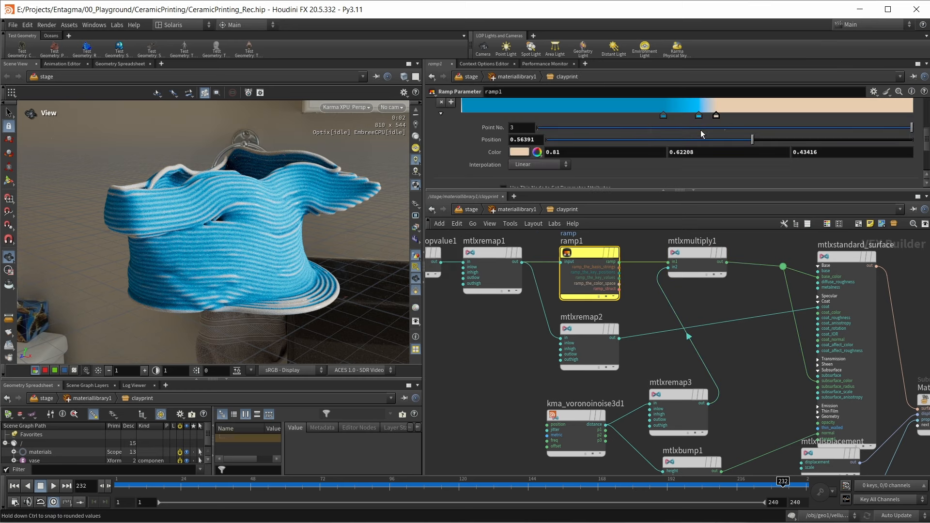